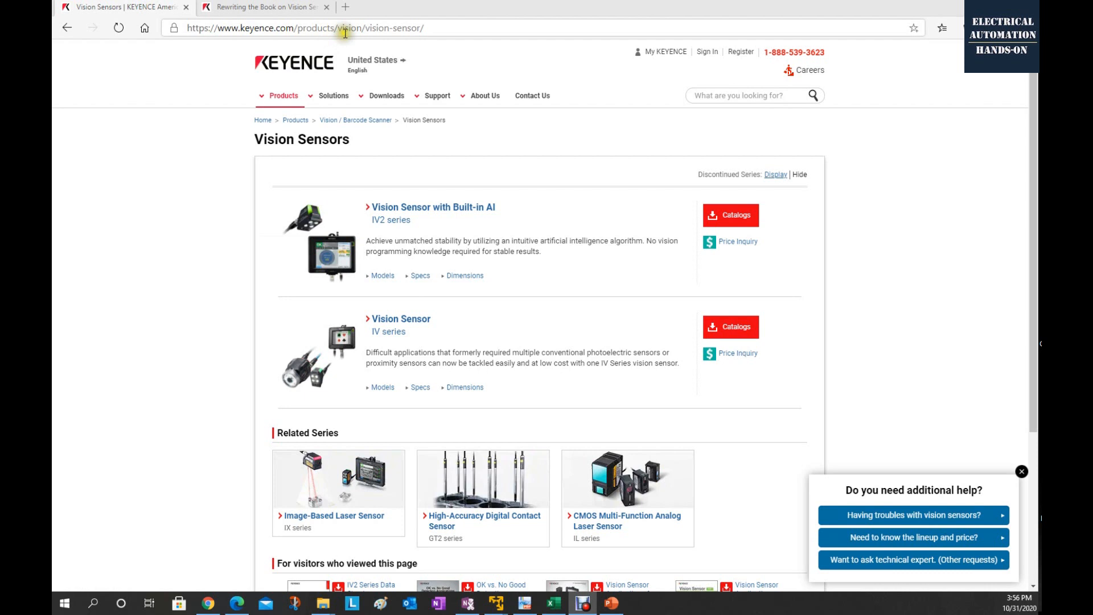
Open the manual downloads for Keyence's IV2 series vision sensor and look through the listed manuals and connection guides.
click(386, 222)
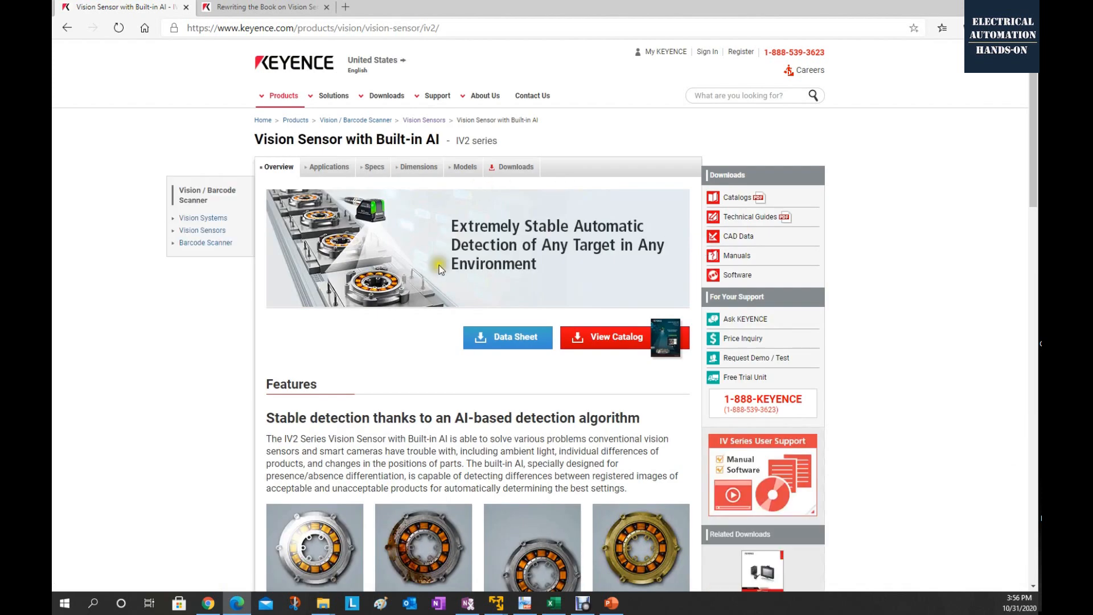
click(752, 261)
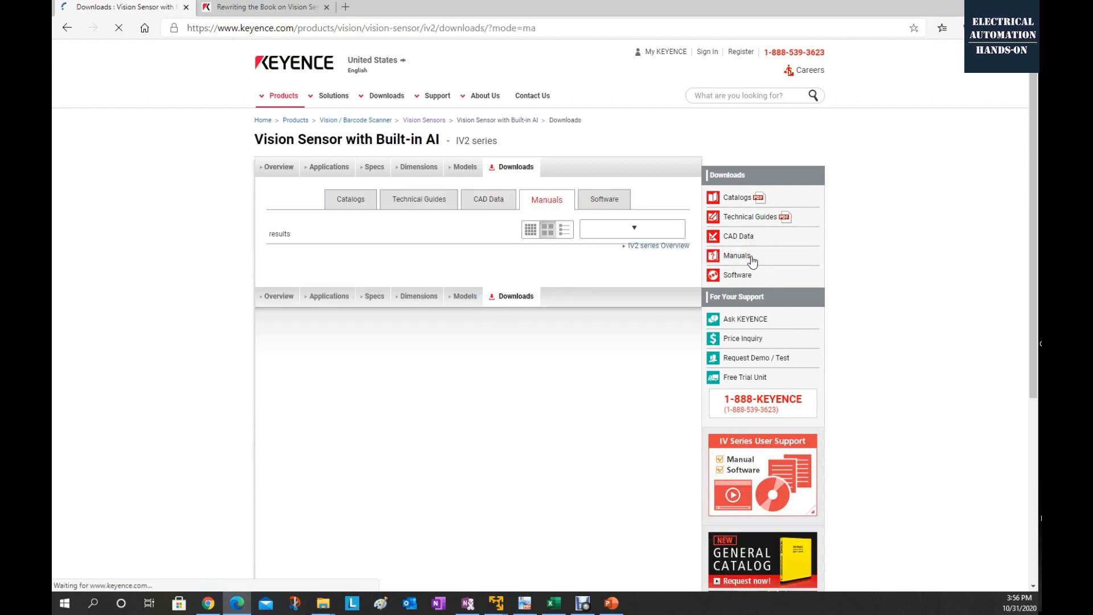
click(872, 274)
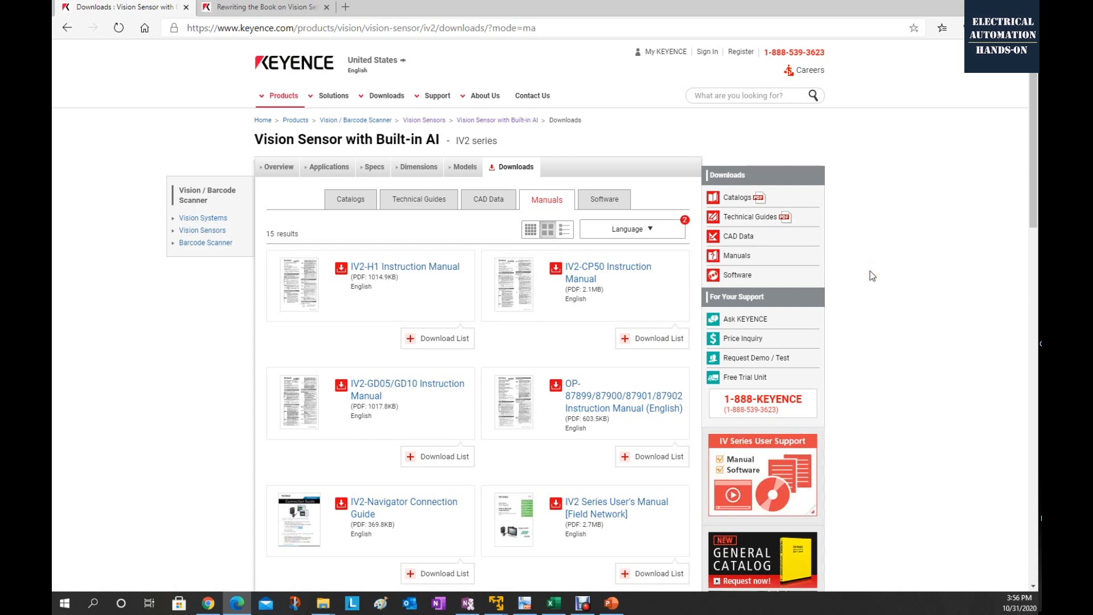
scroll(870, 271, down, 3)
click(624, 345)
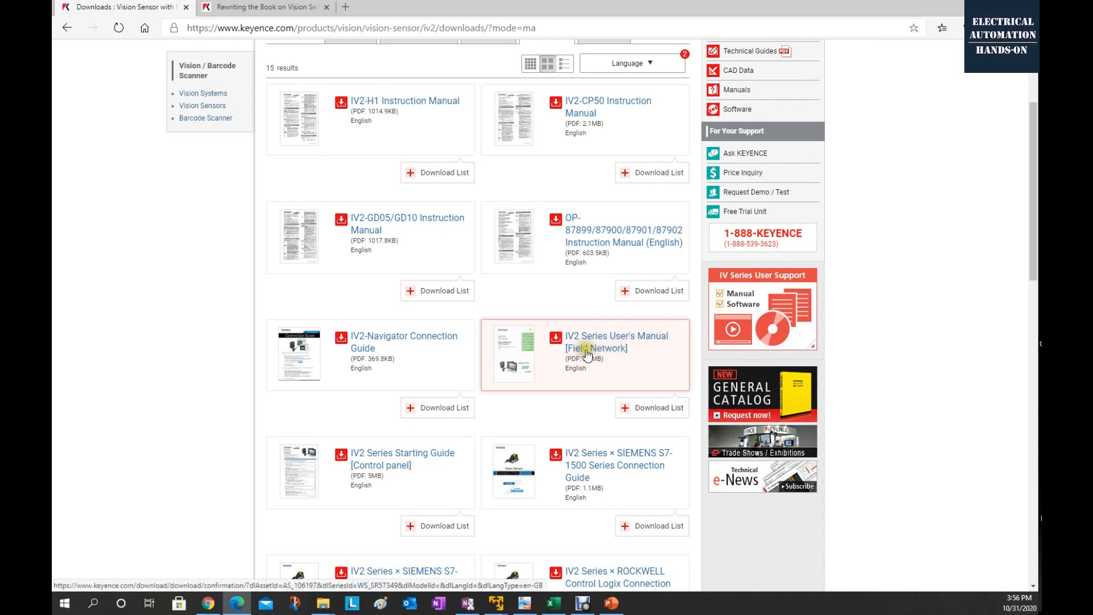
scroll(589, 342, down, 4)
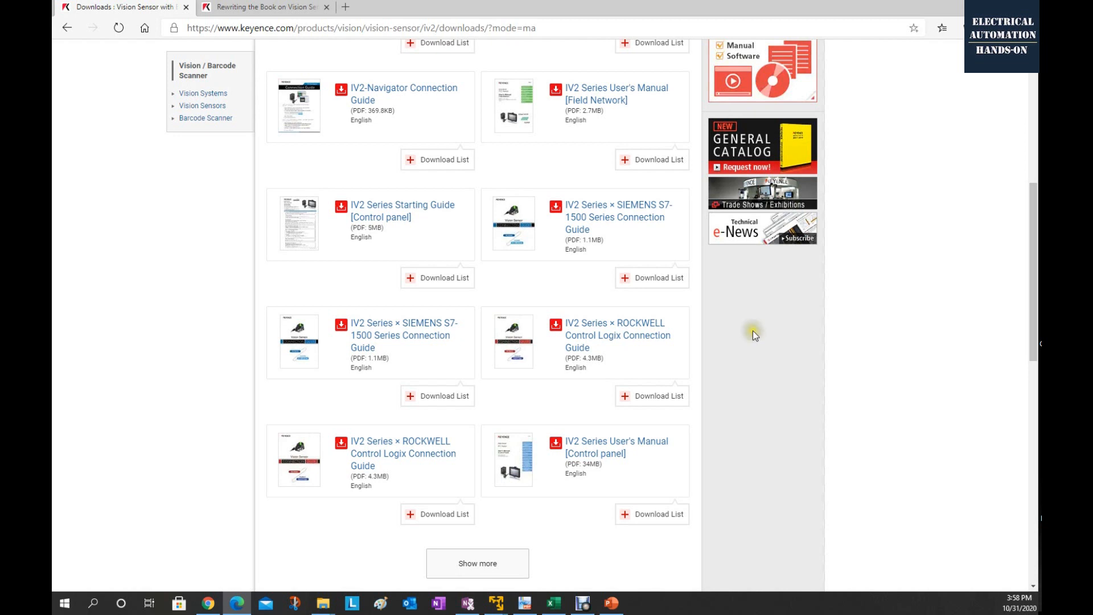
scroll(831, 332, up, 6)
scroll(822, 340, down, 8)
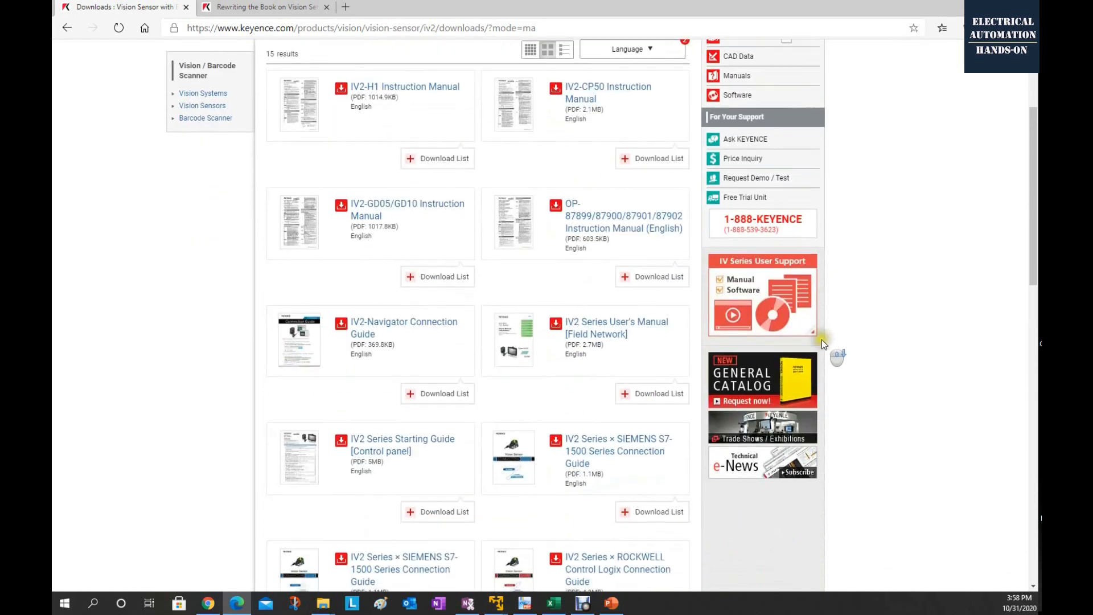
scroll(823, 341, up, 9)
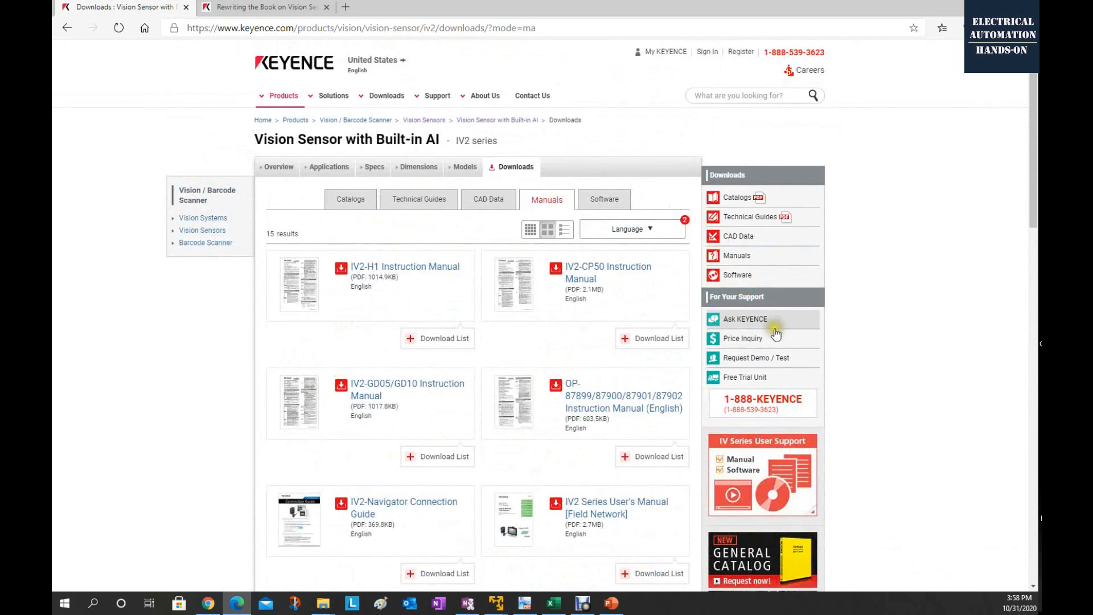
Open the IV2 series software downloads and review the entries along with the IV2-Tags-INT.CSV tag file in Excel.
click(726, 279)
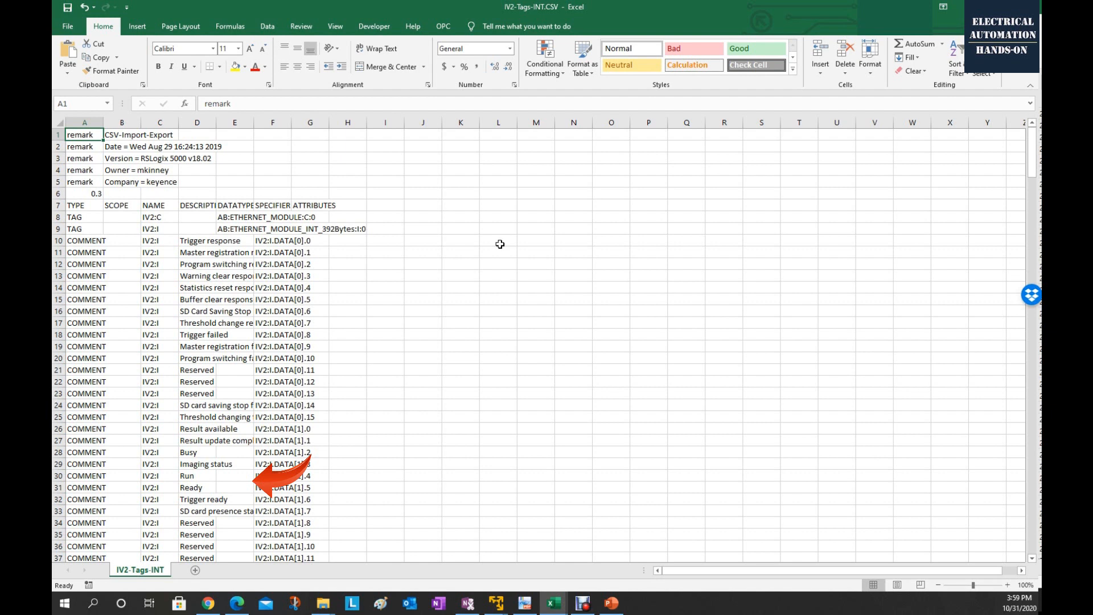
drag(216, 122, 411, 126)
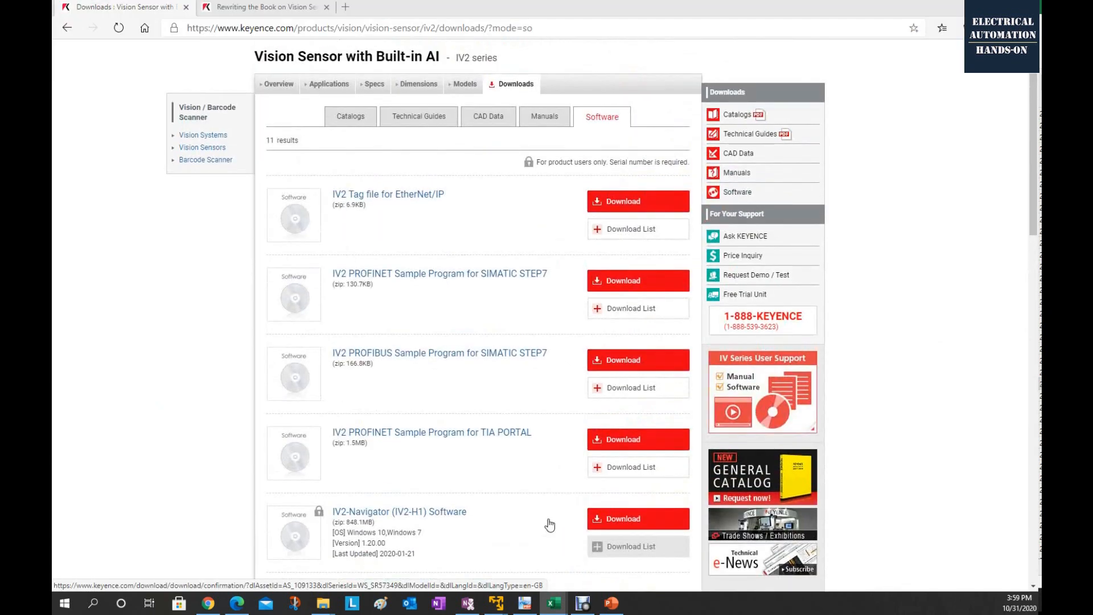
scroll(552, 485, down, 10)
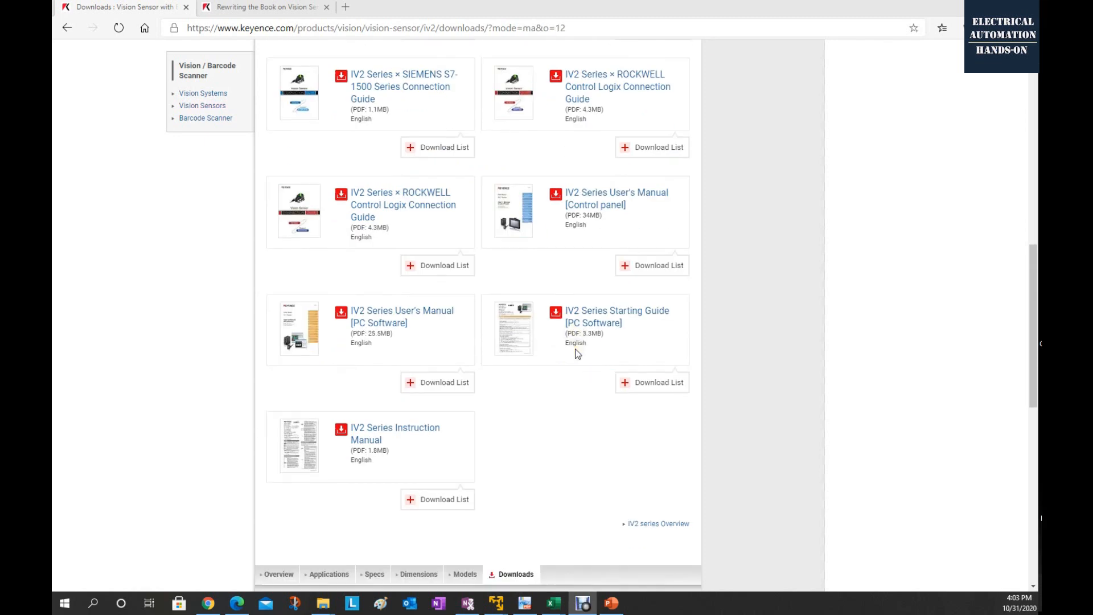
scroll(592, 342, up, 1)
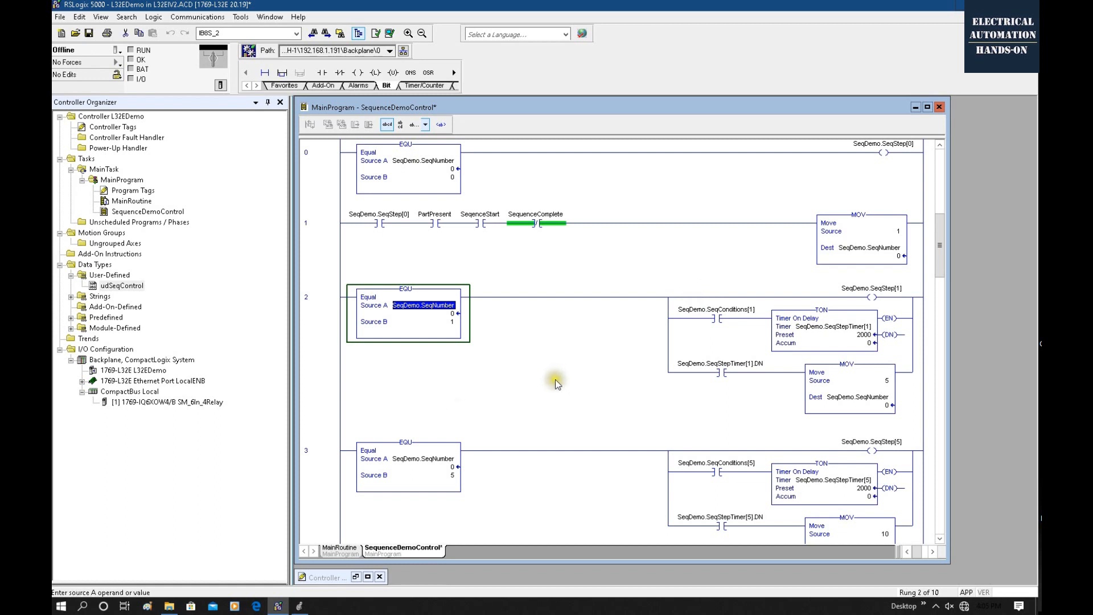
Locate Keyence_4605_0101.eds in the IV2_EDS_10000 folder and start an EDS file registration with the EDS Hardware Installation Tool.
click(169, 606)
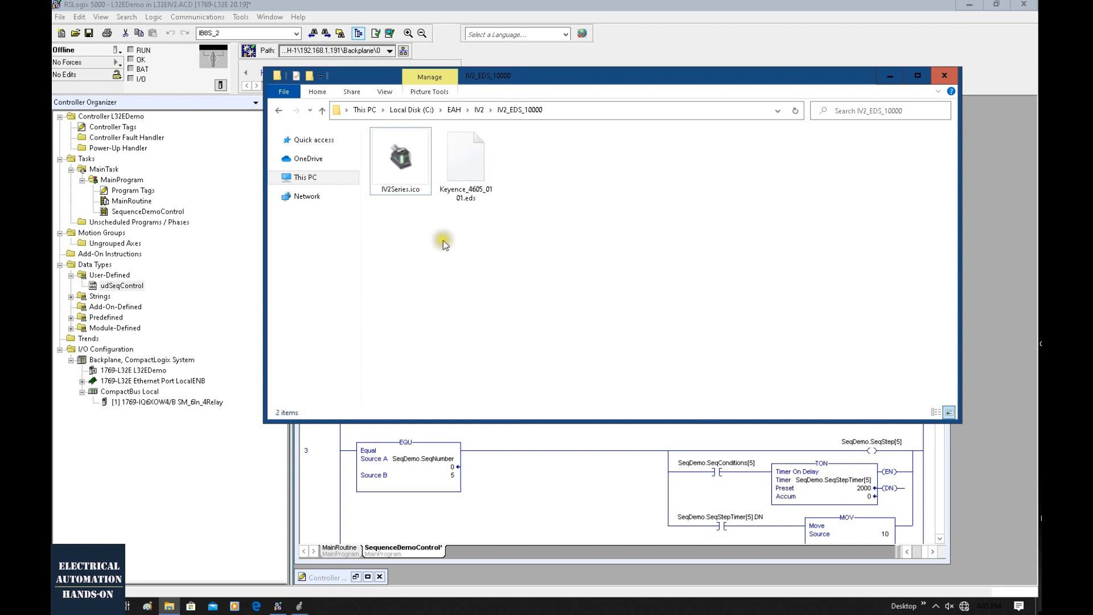
click(465, 168)
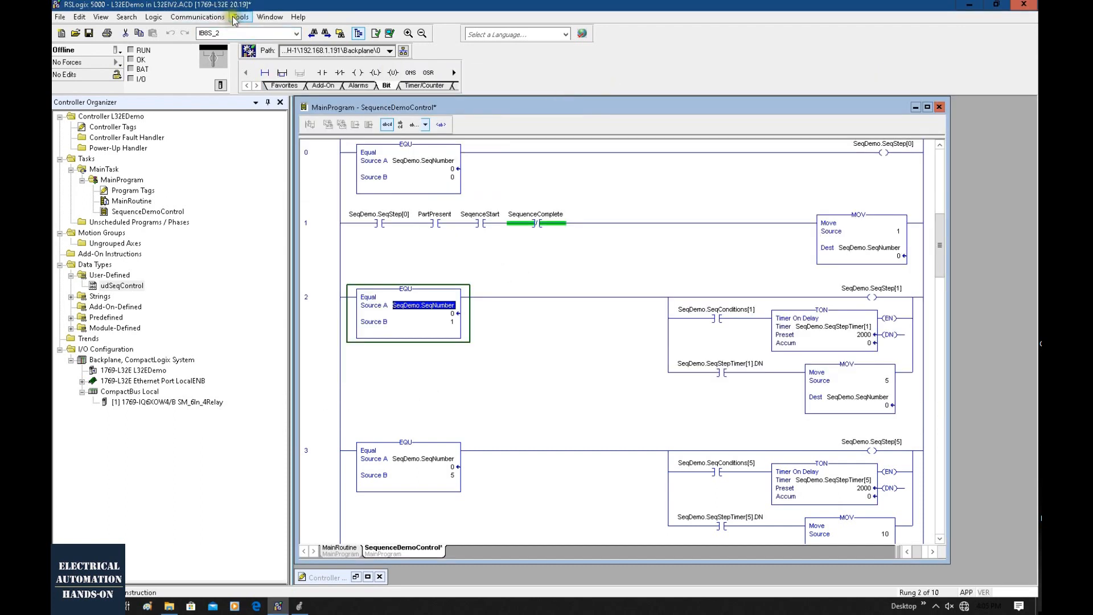
click(240, 17)
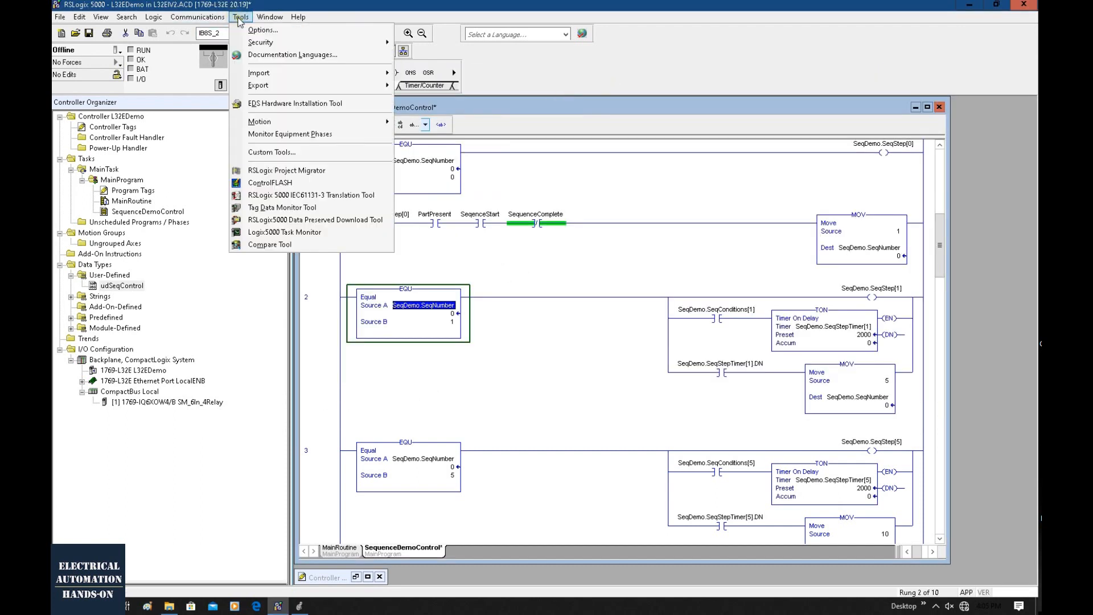
click(276, 105)
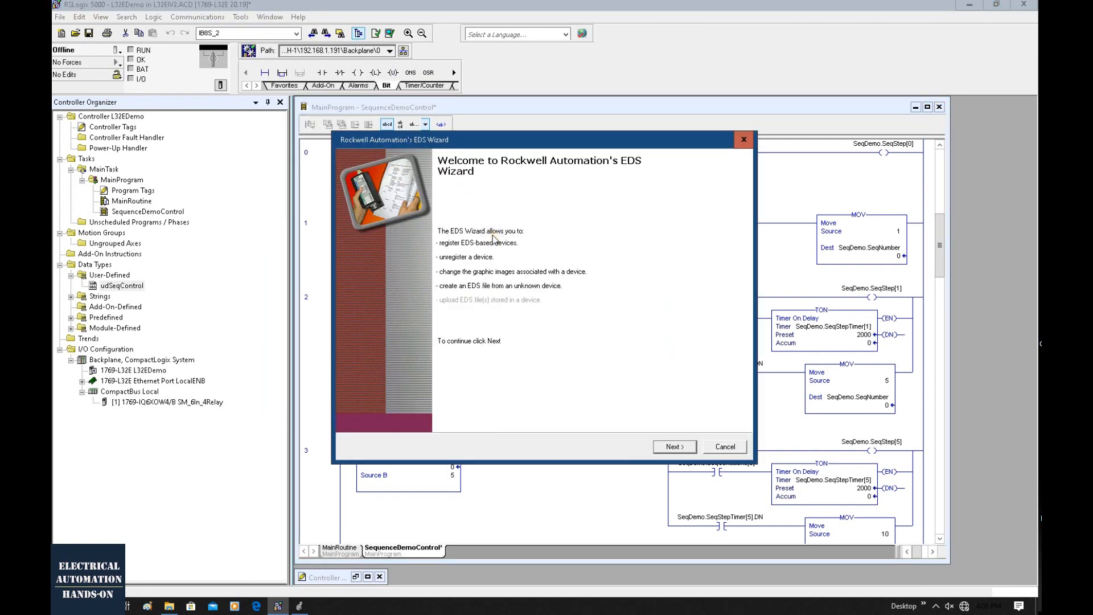
click(673, 448)
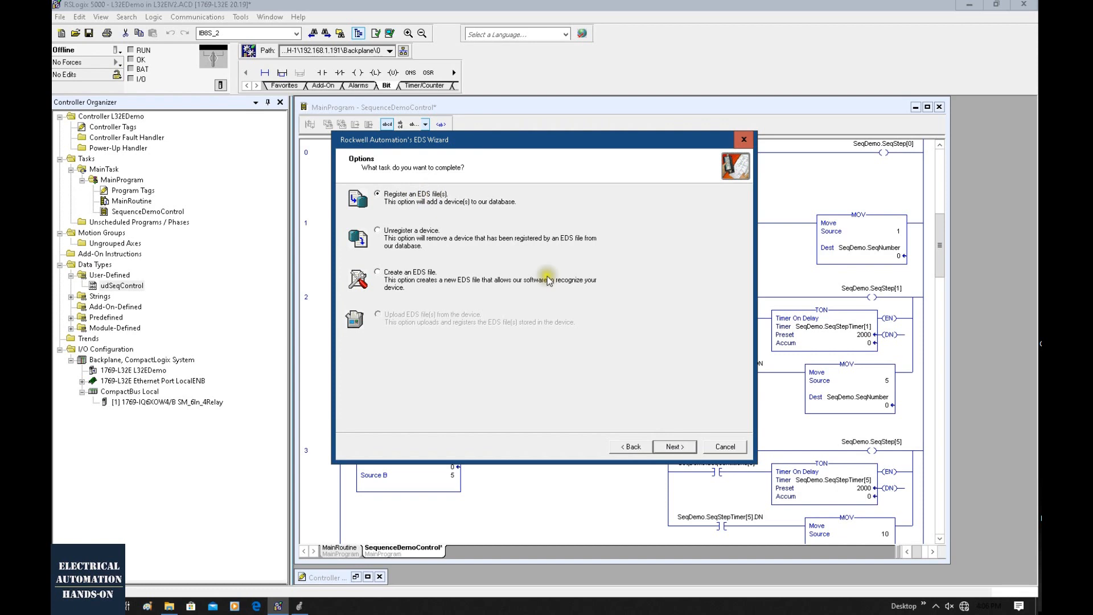
click(674, 447)
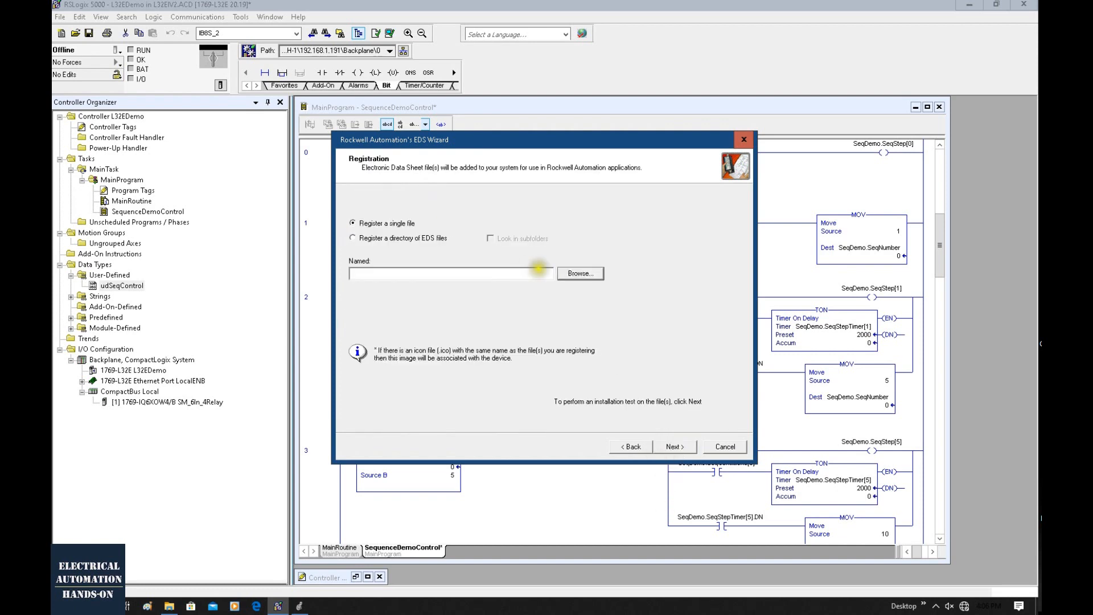
Register the single file Keyence_4605_0101.eds for the IV2 Series device and finish the EDS Wizard.
click(580, 274)
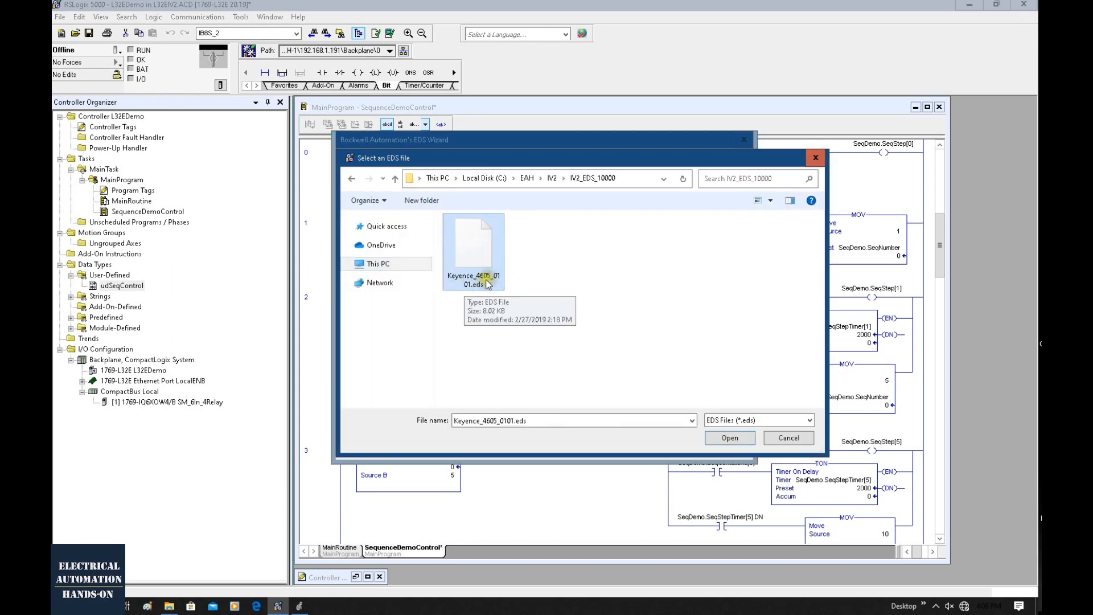
click(732, 444)
click(730, 439)
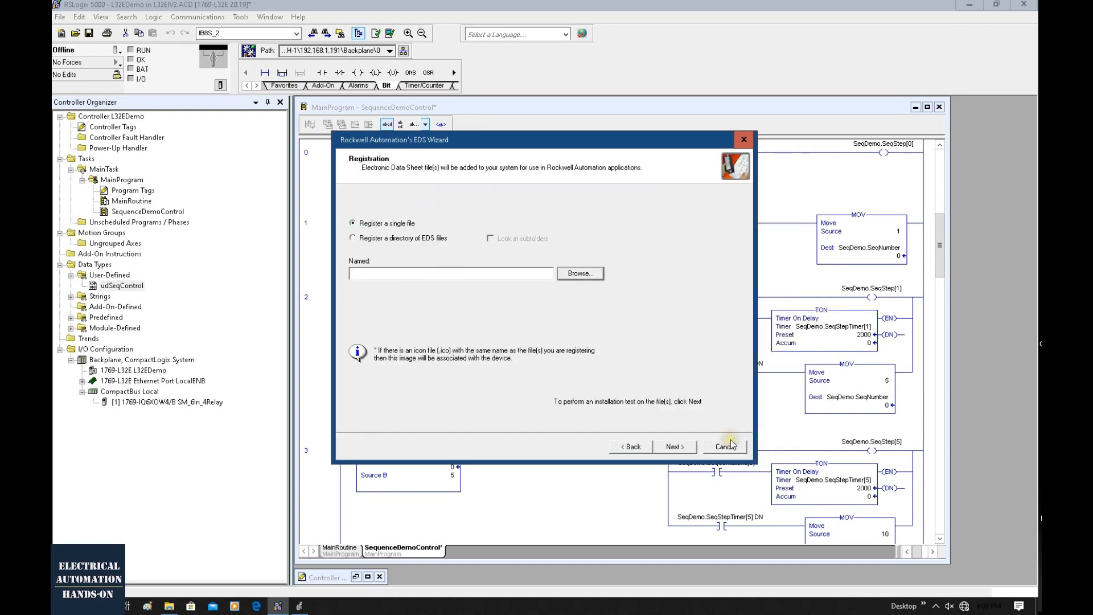
click(672, 447)
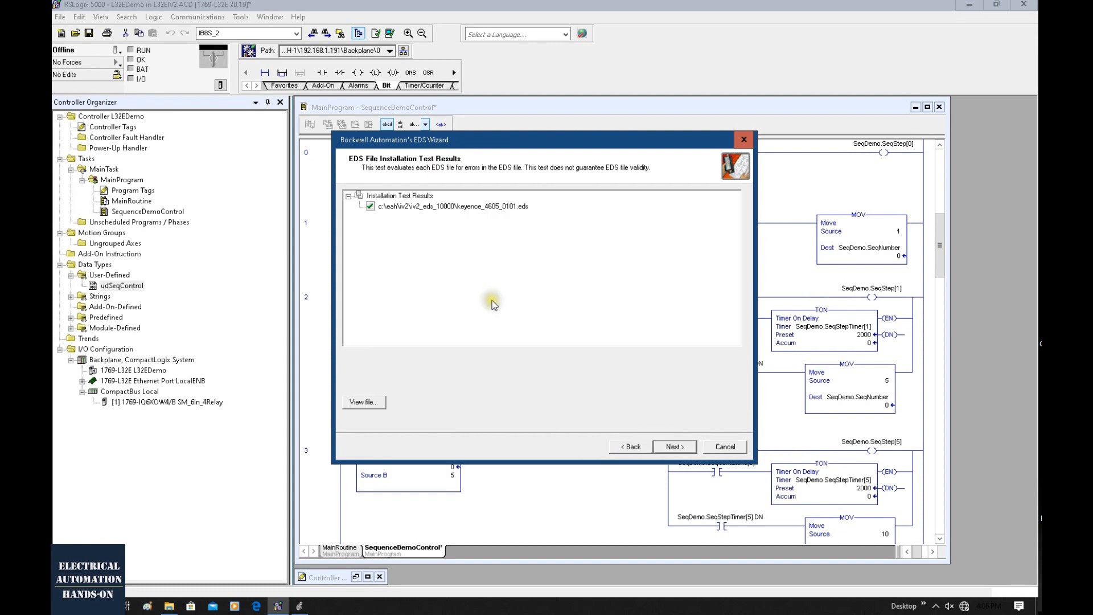
click(675, 446)
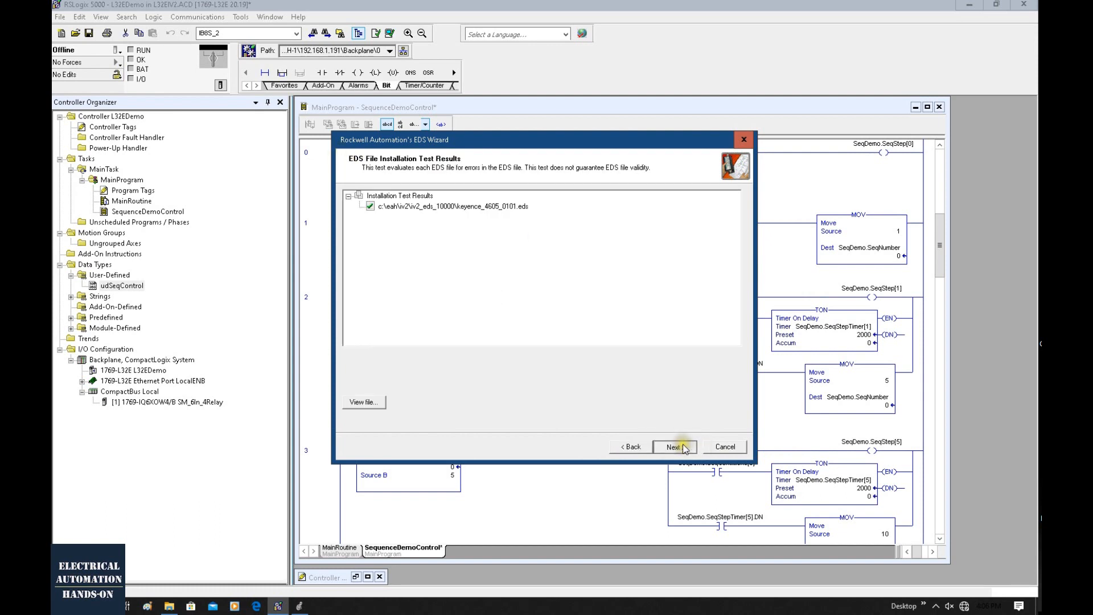
click(674, 446)
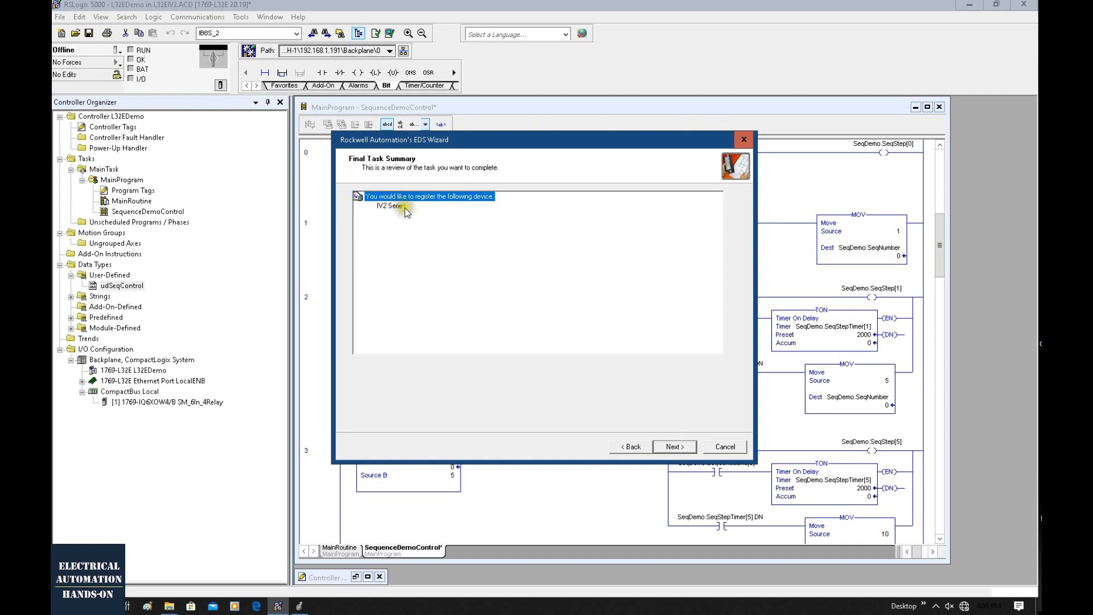
click(678, 446)
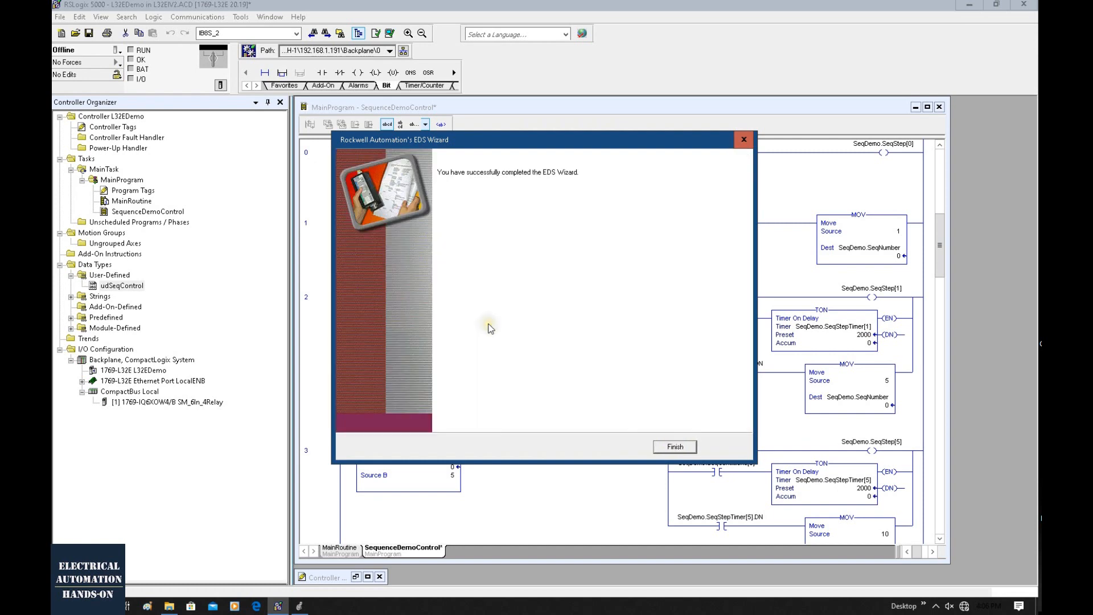
click(676, 451)
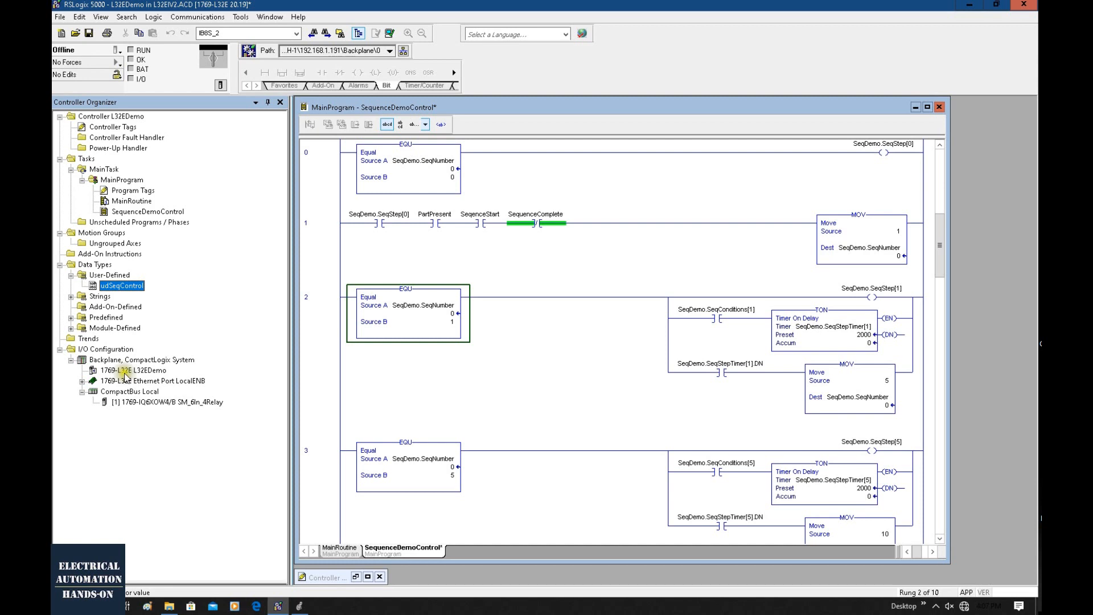
Create a new IV2 Series module from Keyence Corporation under the Ethernet network of the 1769-L32E port.
click(82, 381)
click(127, 392)
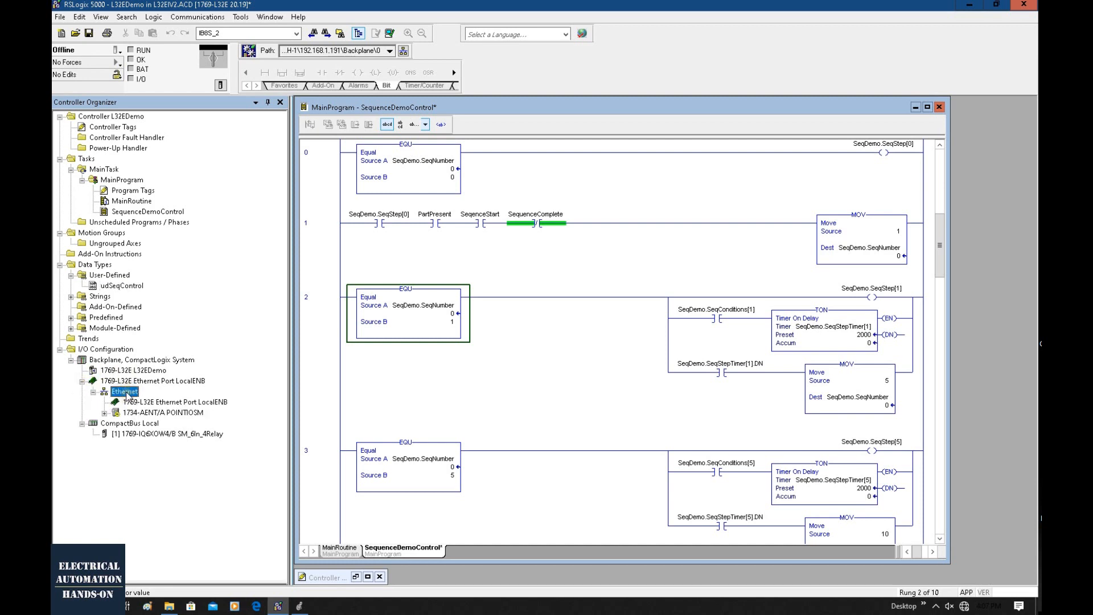
right_click(126, 393)
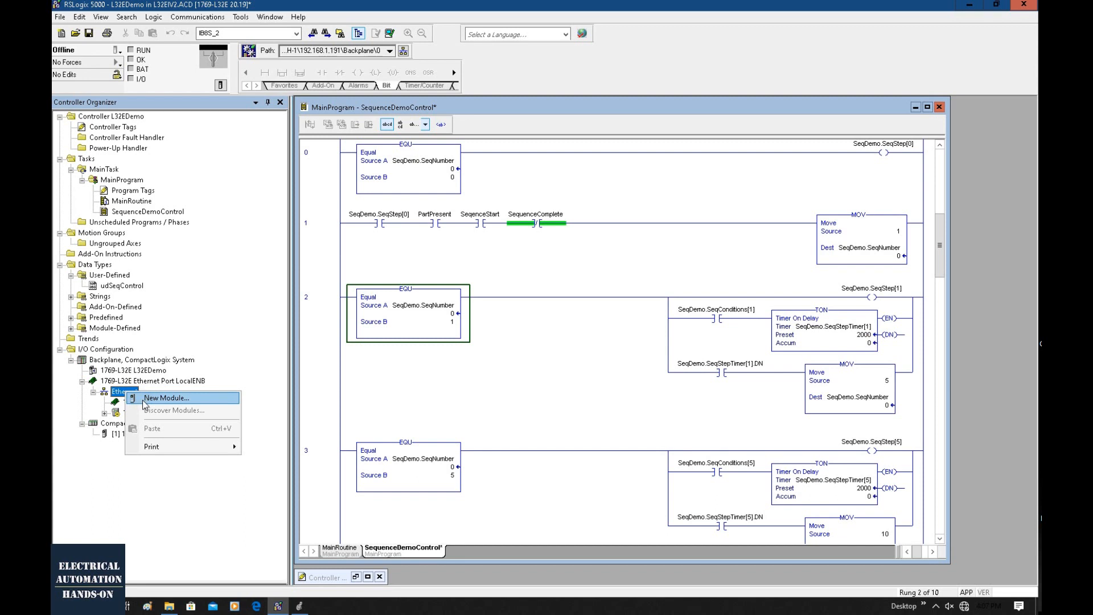
click(143, 400)
text(IV2)
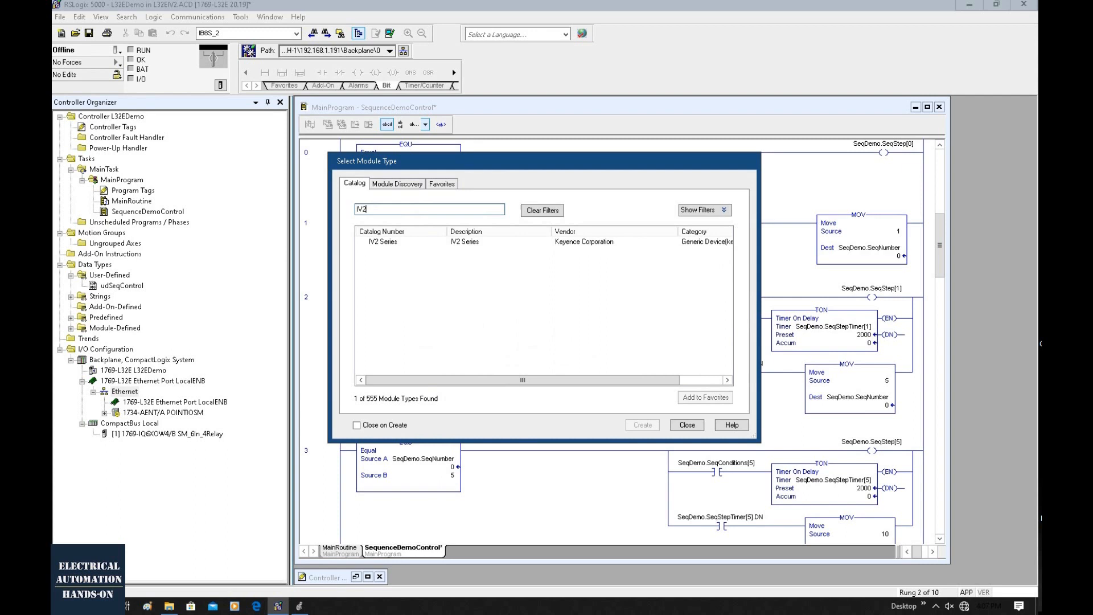
click(383, 242)
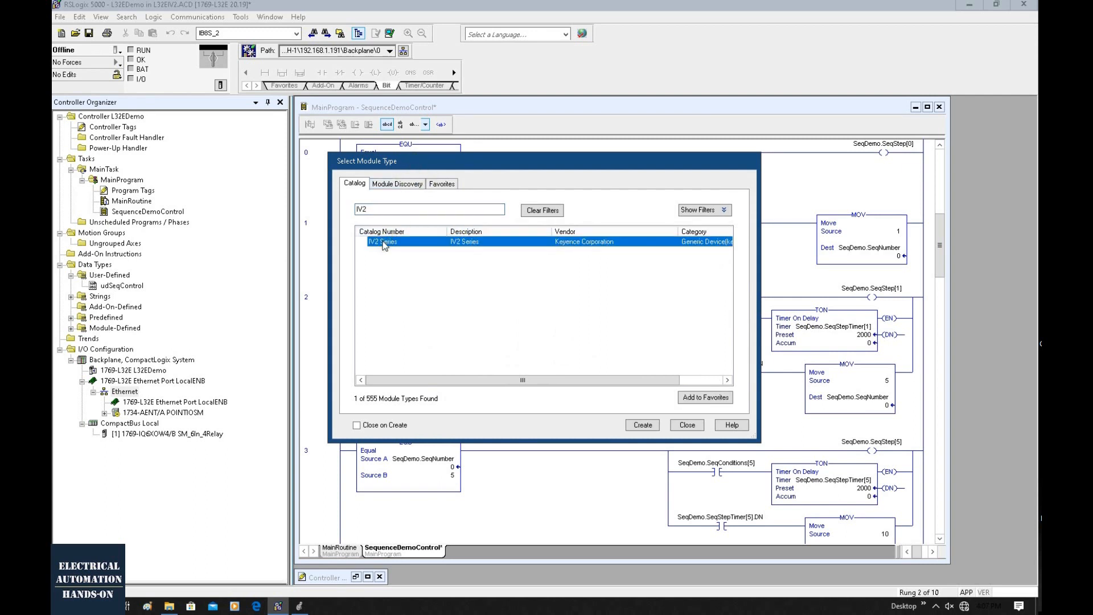
click(634, 428)
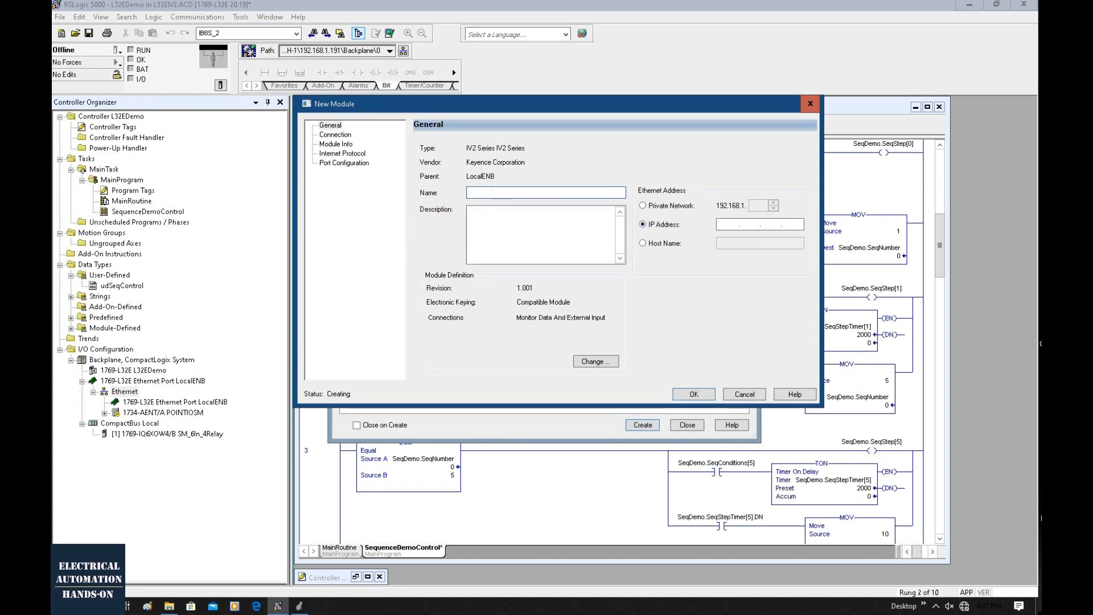
Name the module IV2CAM, enter its IP address on the 192.168.1 network, and finish adding it.
text(IV2CAM)
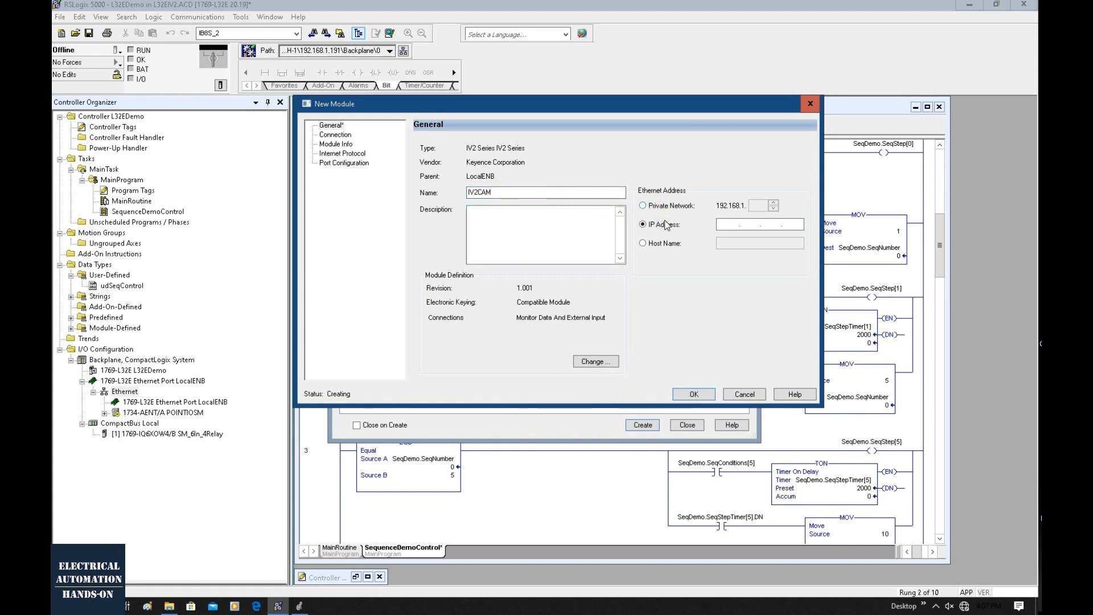
click(722, 224)
text(192 . 168 . 1 . 101)
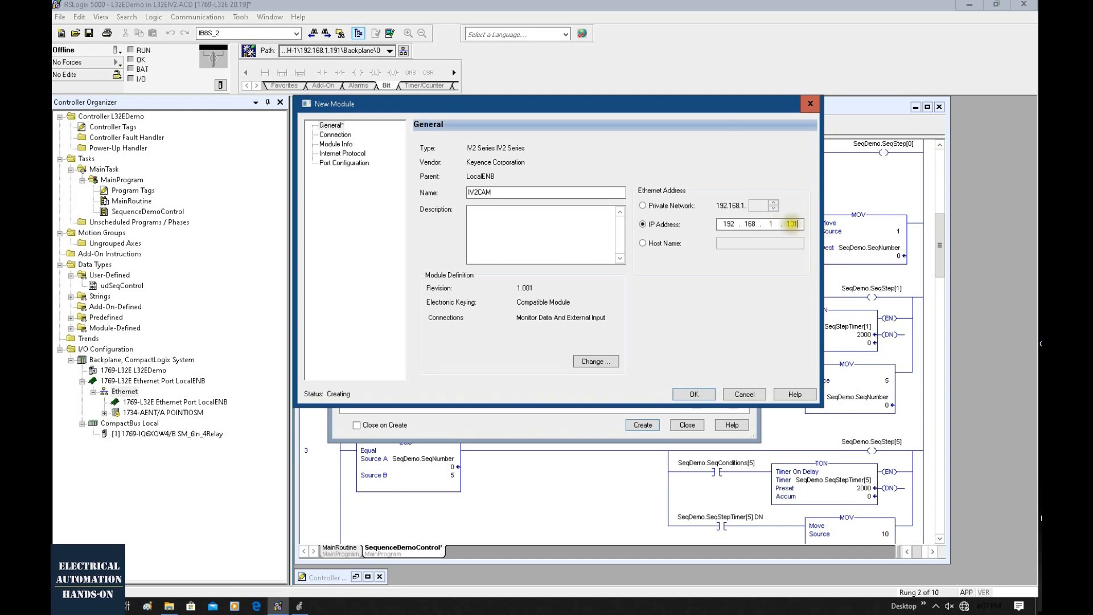
click(705, 396)
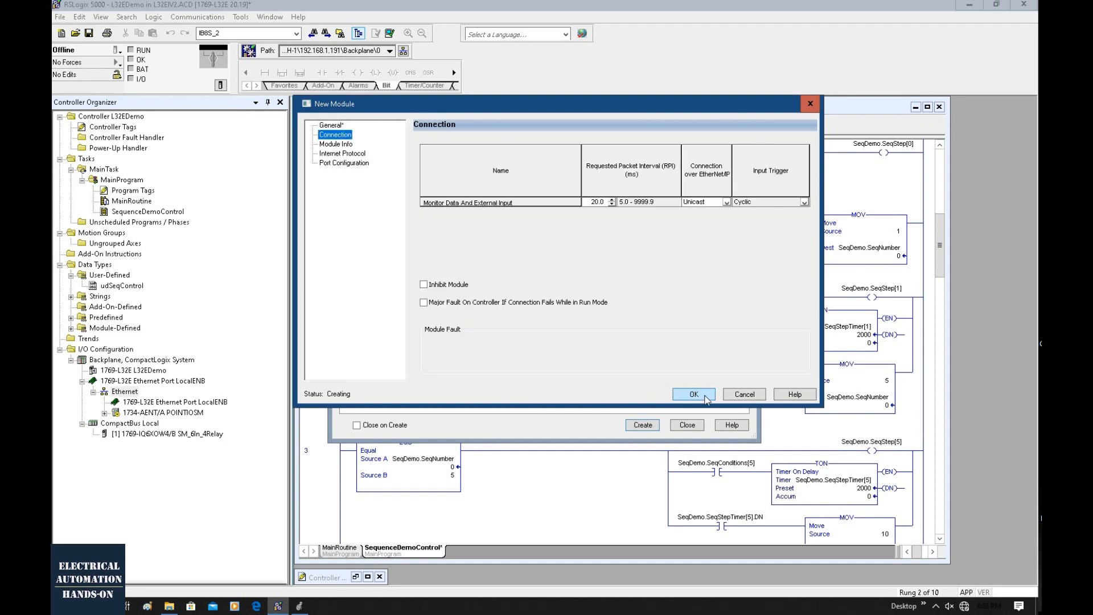
click(693, 394)
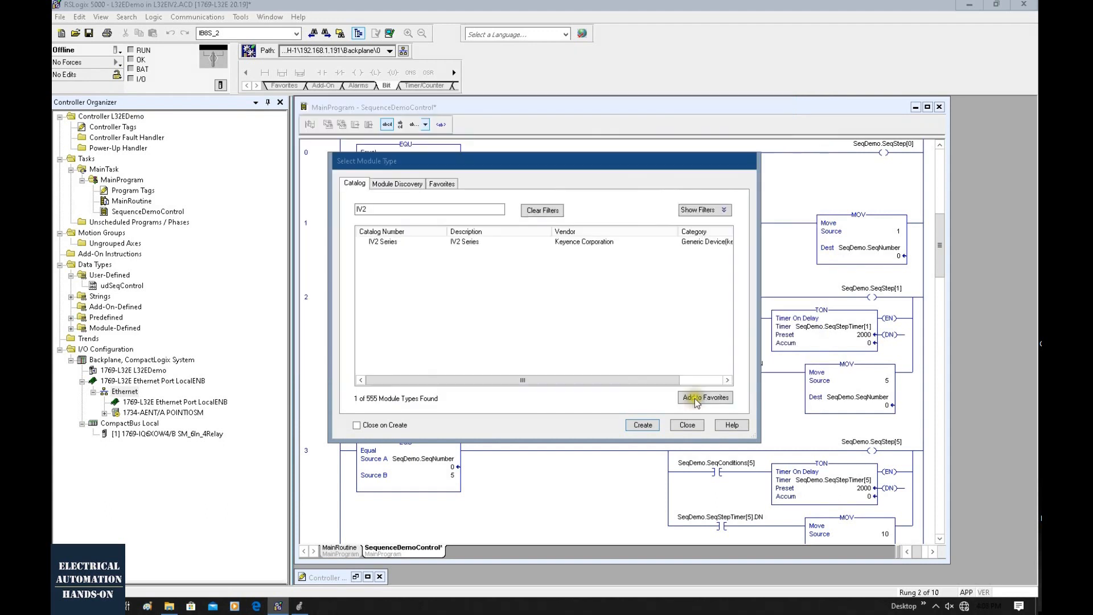
click(685, 426)
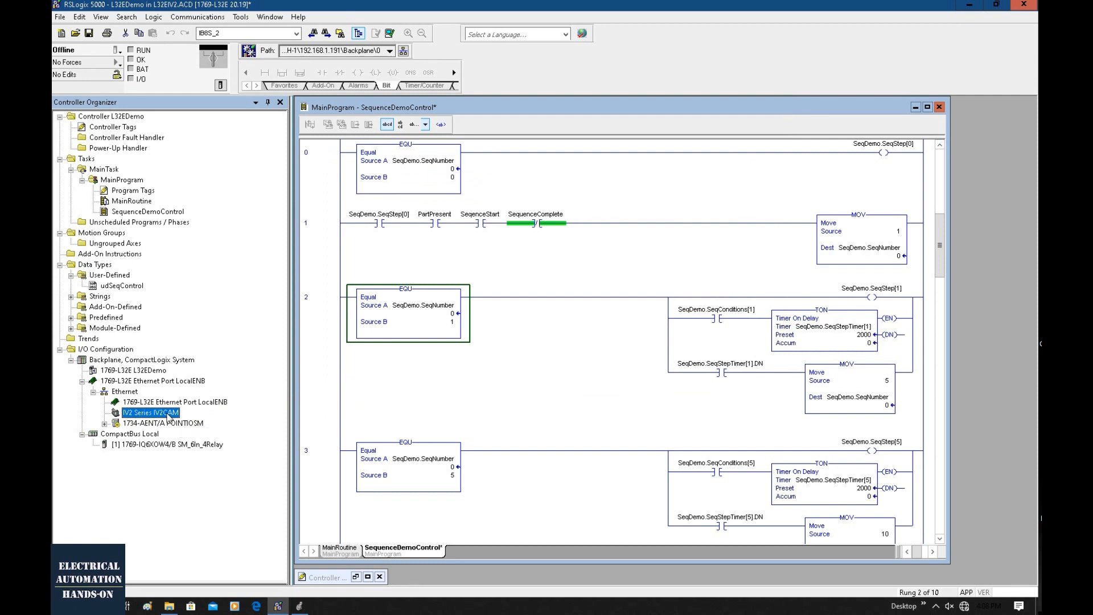
Open the controller tags and expand the IV2CAM:I input tag to check which members the EDS-based module provides.
double_click(117, 127)
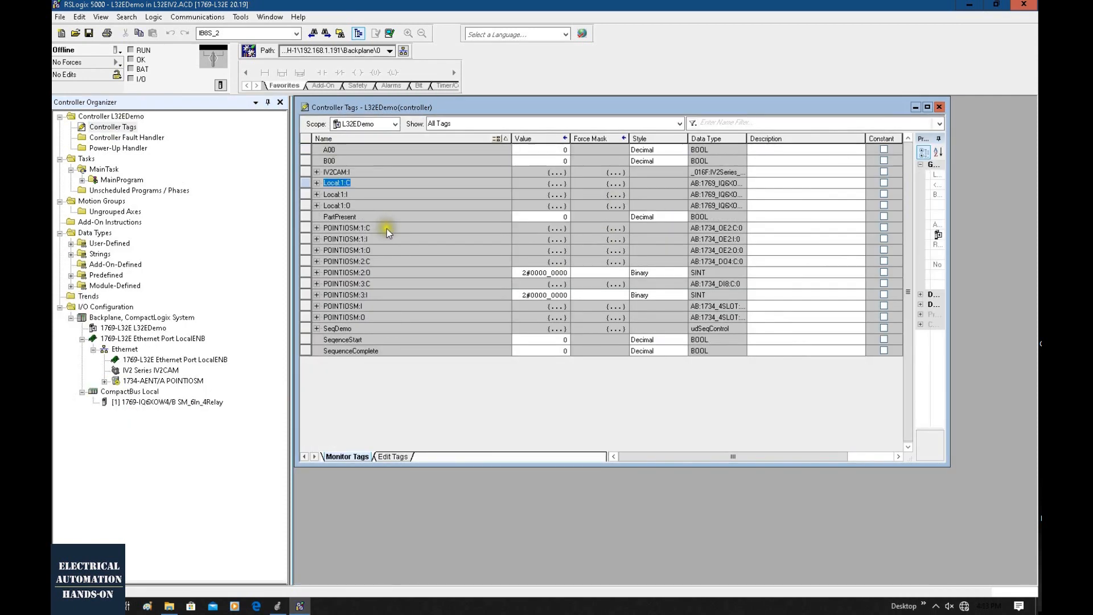
click(386, 227)
click(343, 173)
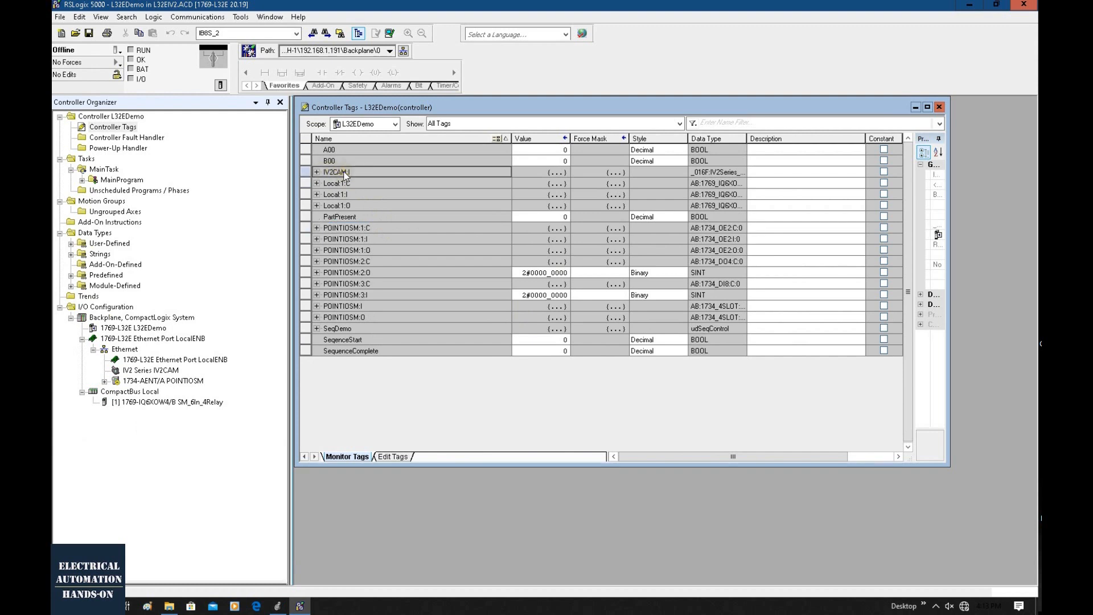
click(317, 172)
click(360, 183)
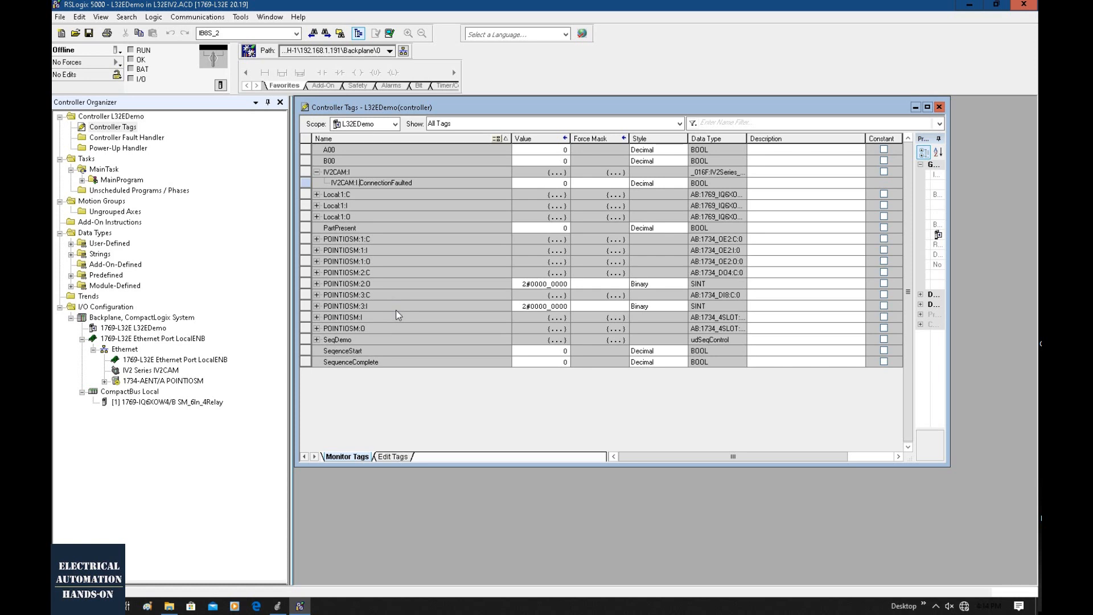
Delete the IV2 Series IV2CAM module from the Ethernet network in the I/O configuration.
click(170, 371)
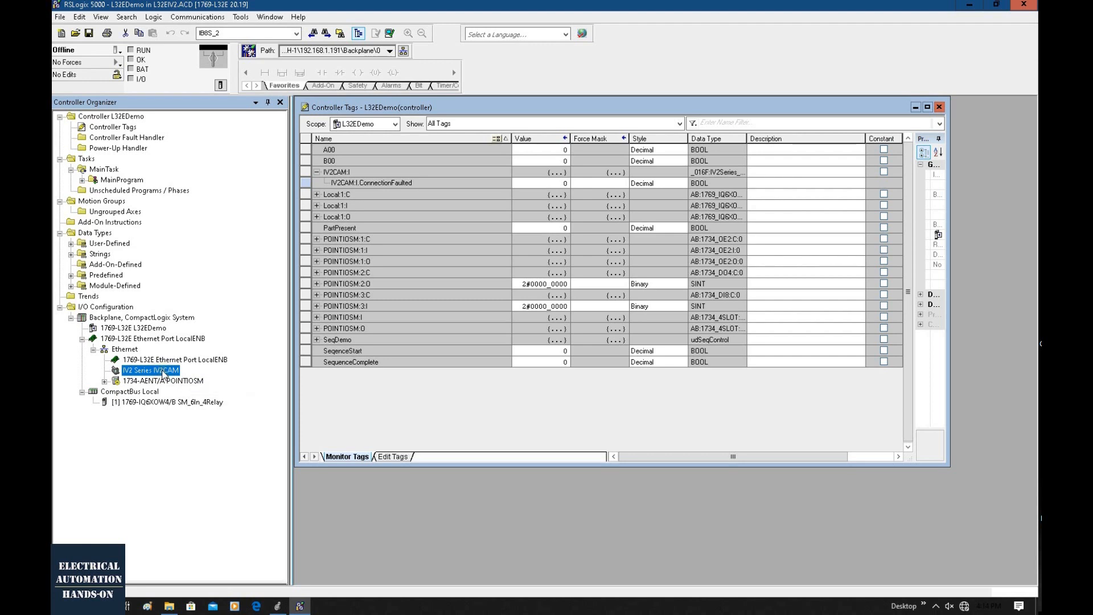
right_click(163, 374)
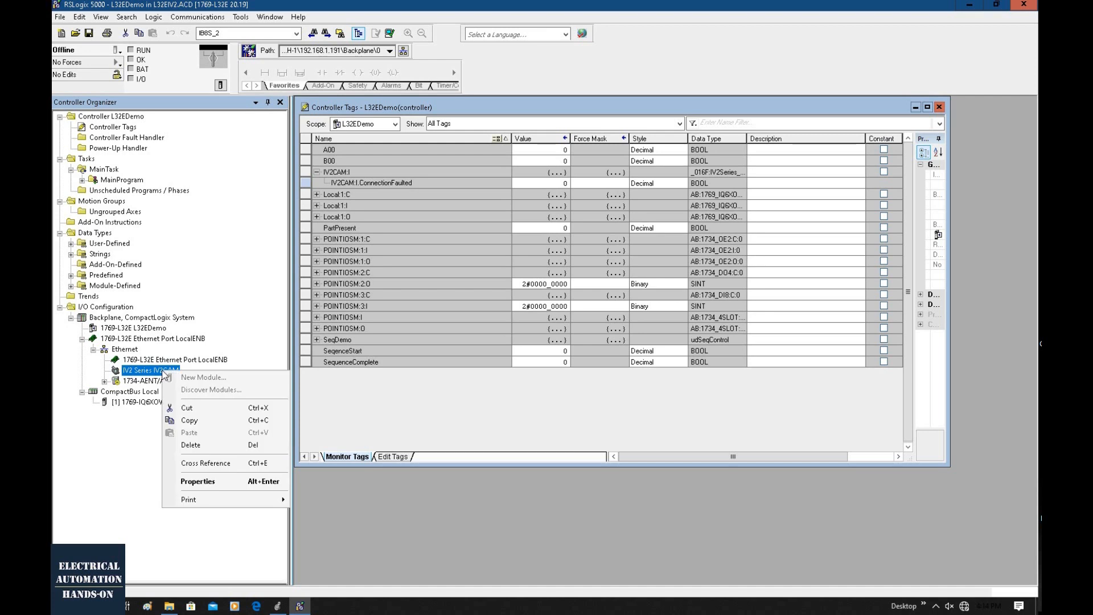
click(204, 443)
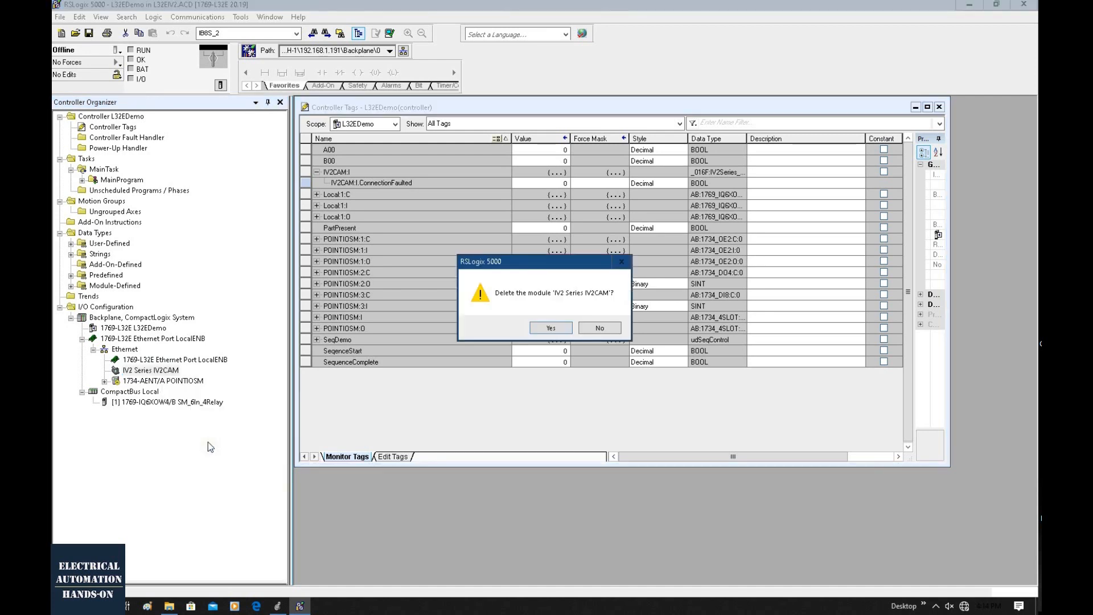
click(540, 326)
Create a new ETHERNET-MODULE (Generic Ethernet Module) under the Ethernet network, filtering the module catalog with "gen".
right_click(131, 352)
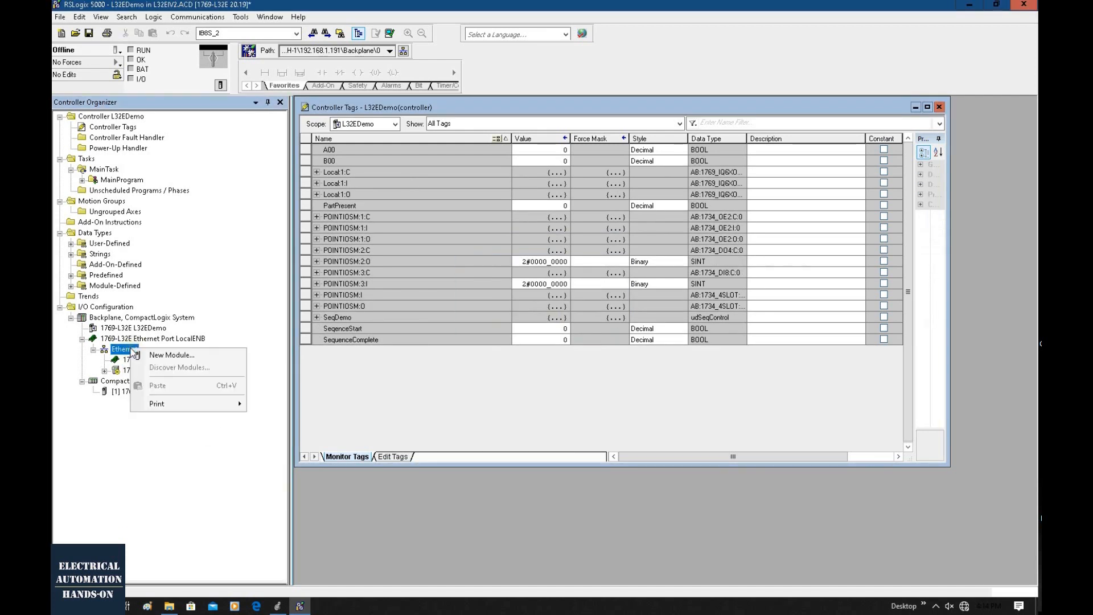
click(163, 357)
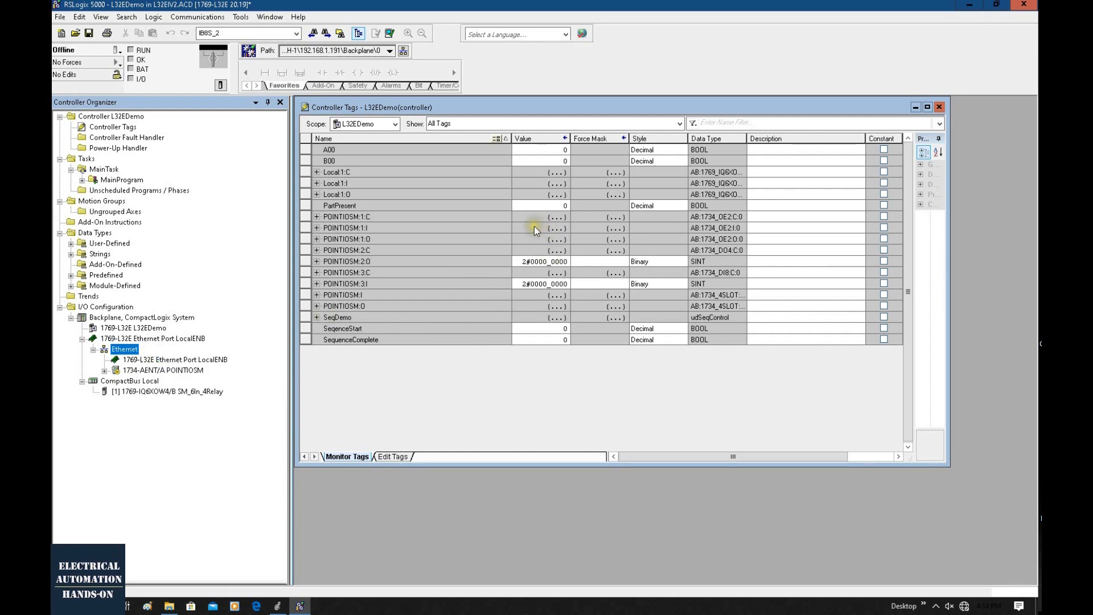
click(395, 209)
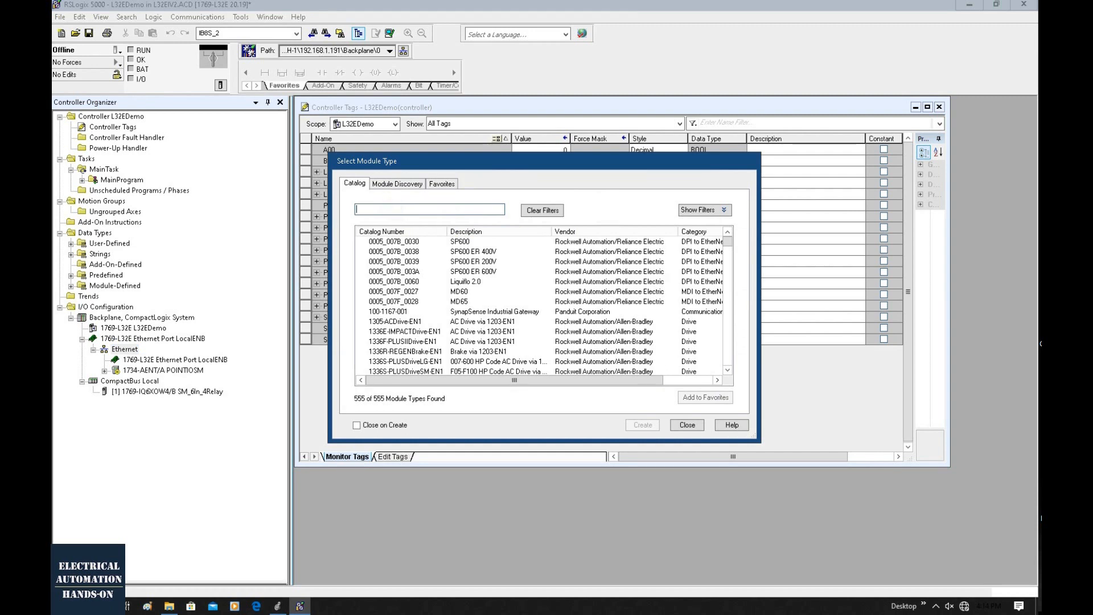
text(gen)
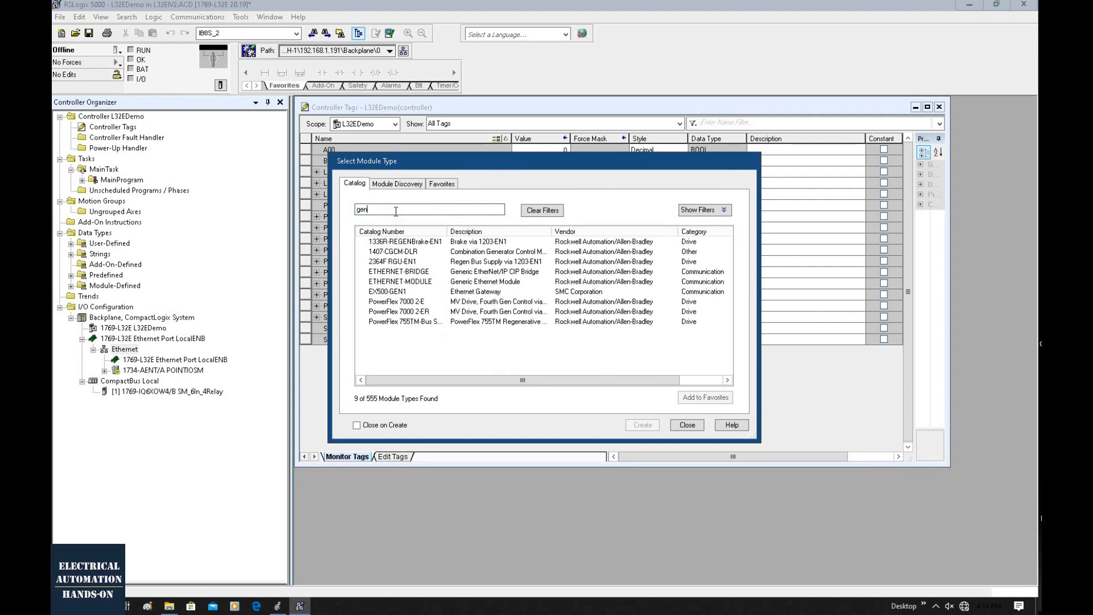
click(429, 281)
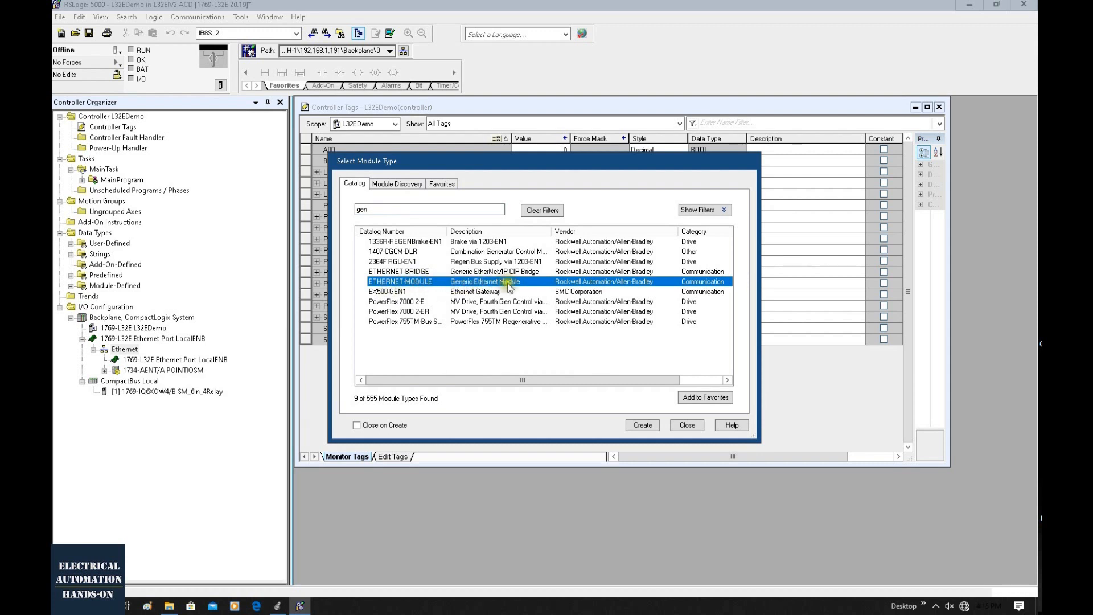
click(647, 425)
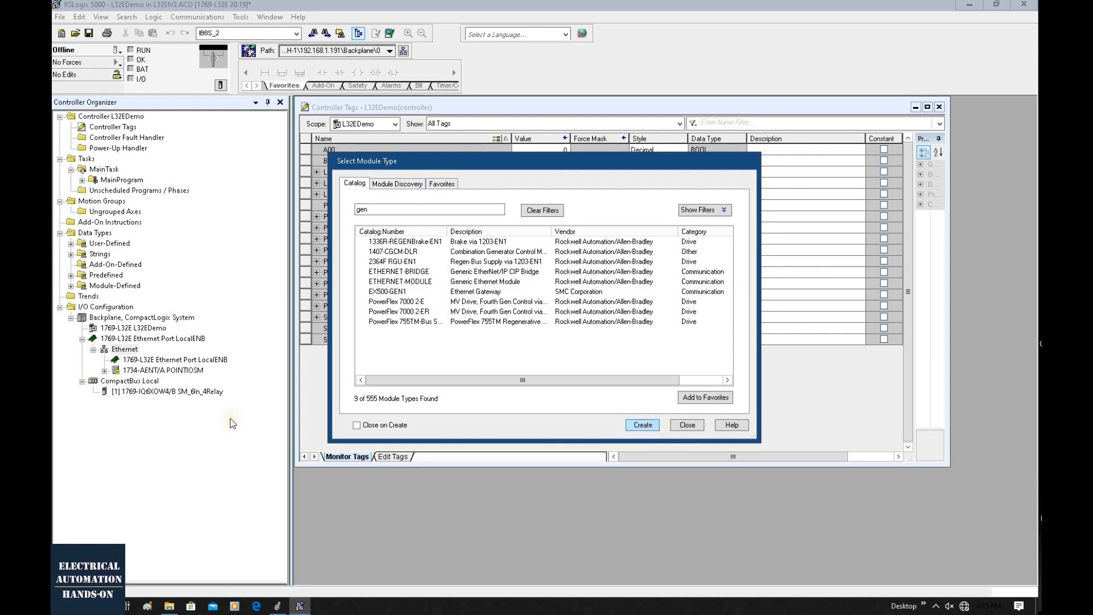
Set the generic module's IP address to 192.168.1.101, name it IV2CAM, and check the available comm formats.
click(365, 234)
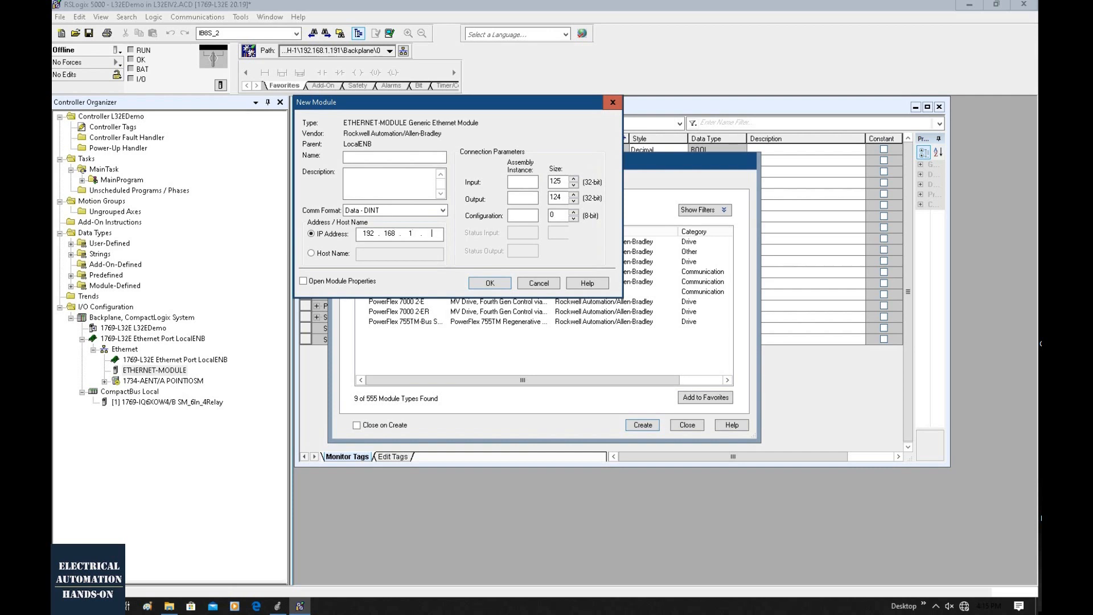
click(367, 157)
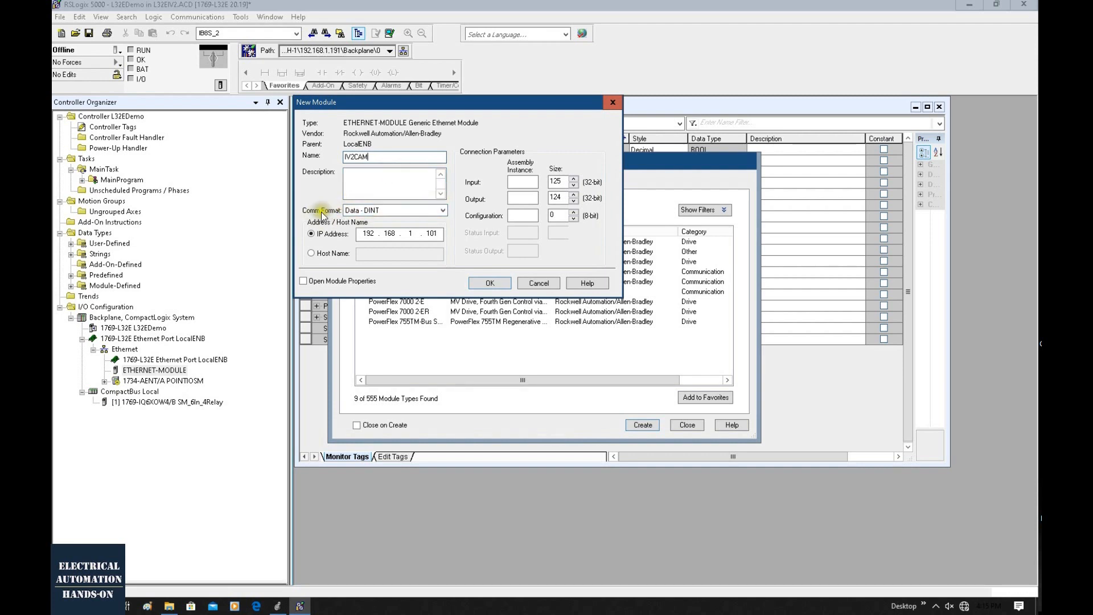
click(344, 212)
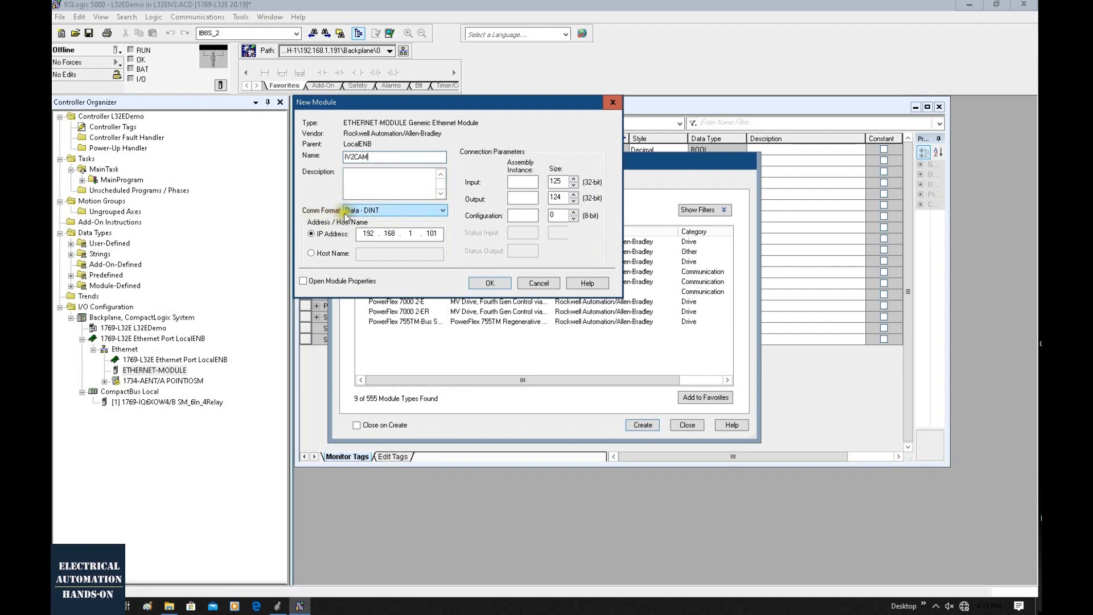
click(432, 212)
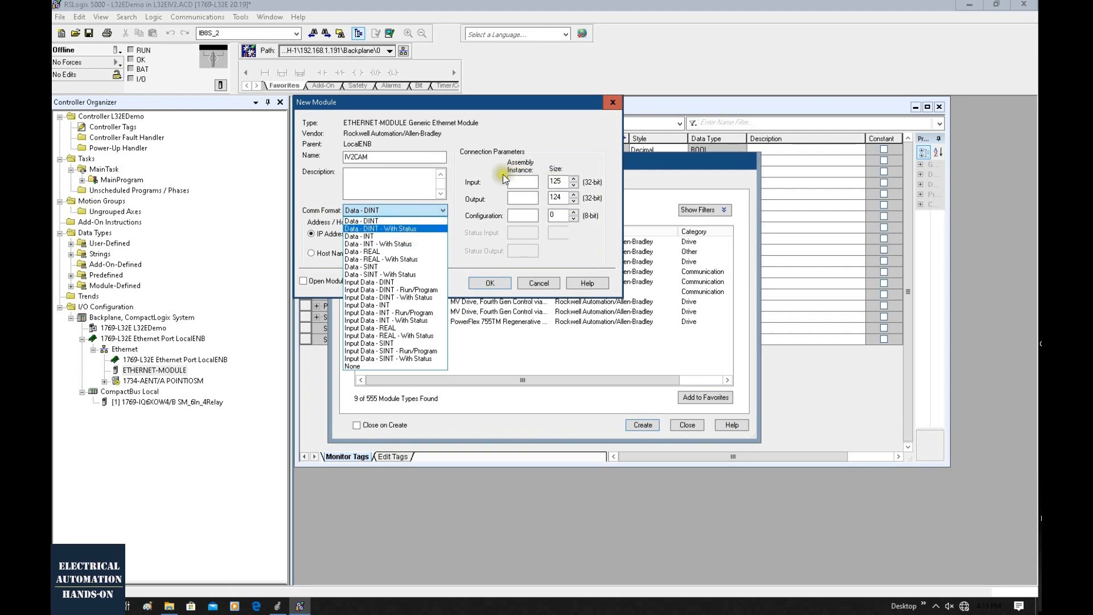
click(517, 216)
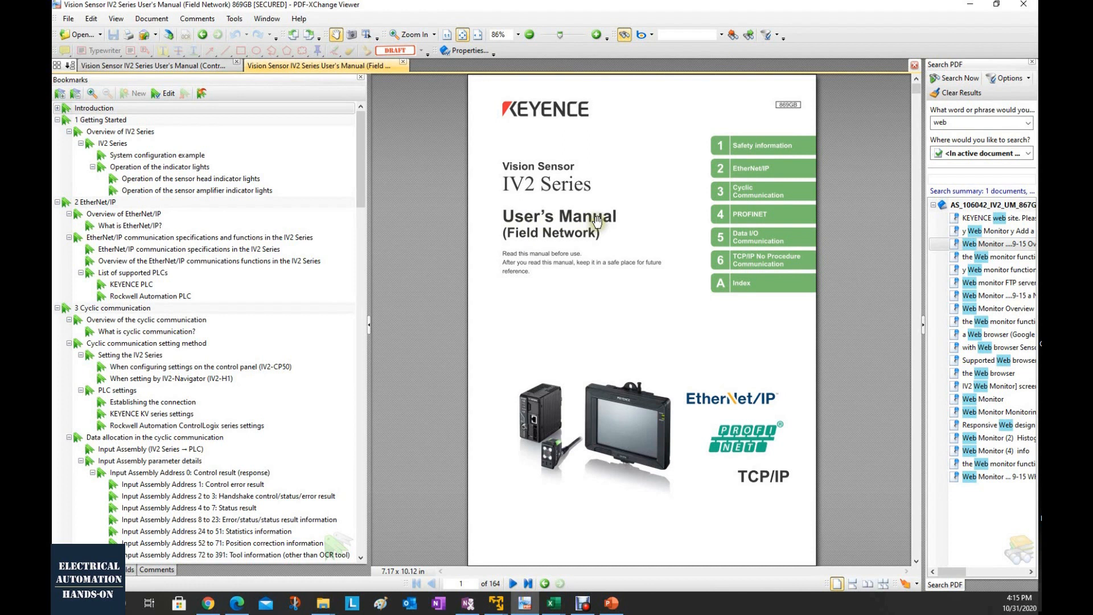
Look up the comm format, assembly instances and sizes in the Rockwell Automation ControlLogix section of the IV2 Series Field Network manual.
scroll(148, 146, down, 1)
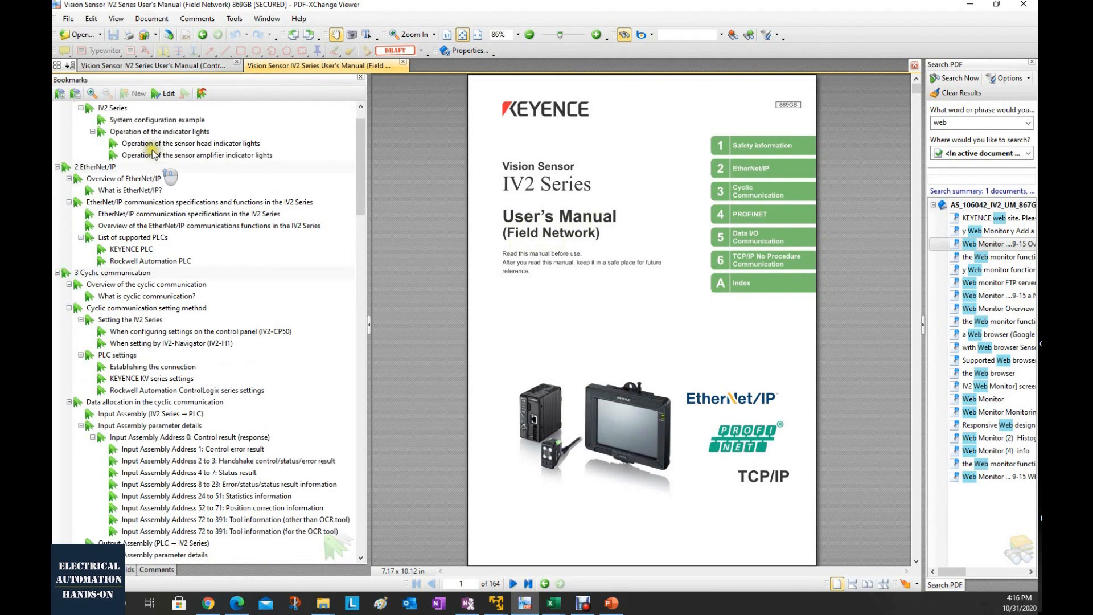
click(106, 275)
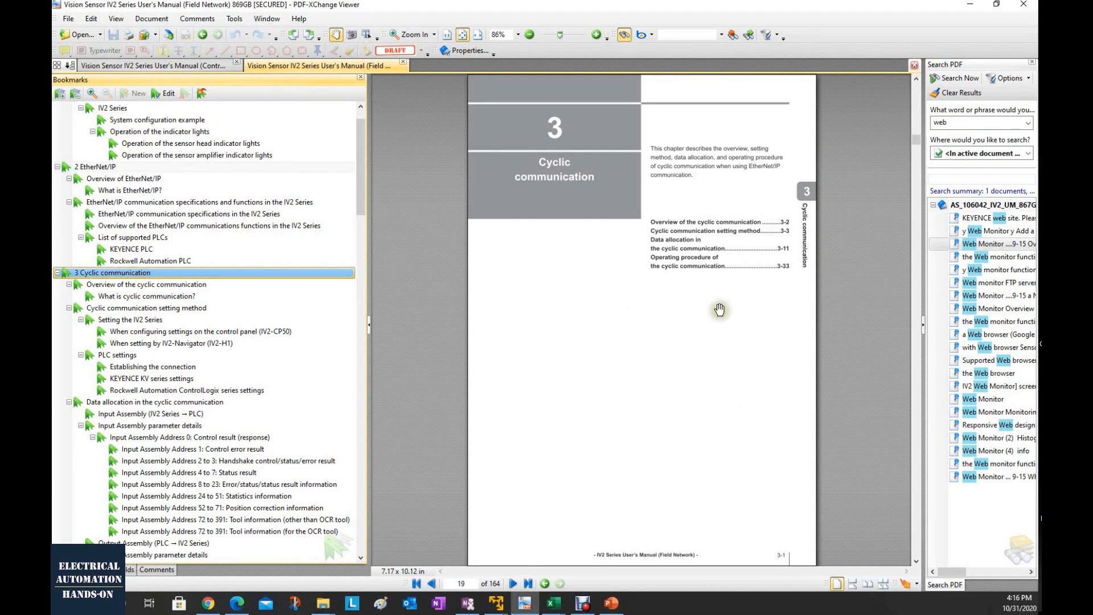
click(137, 391)
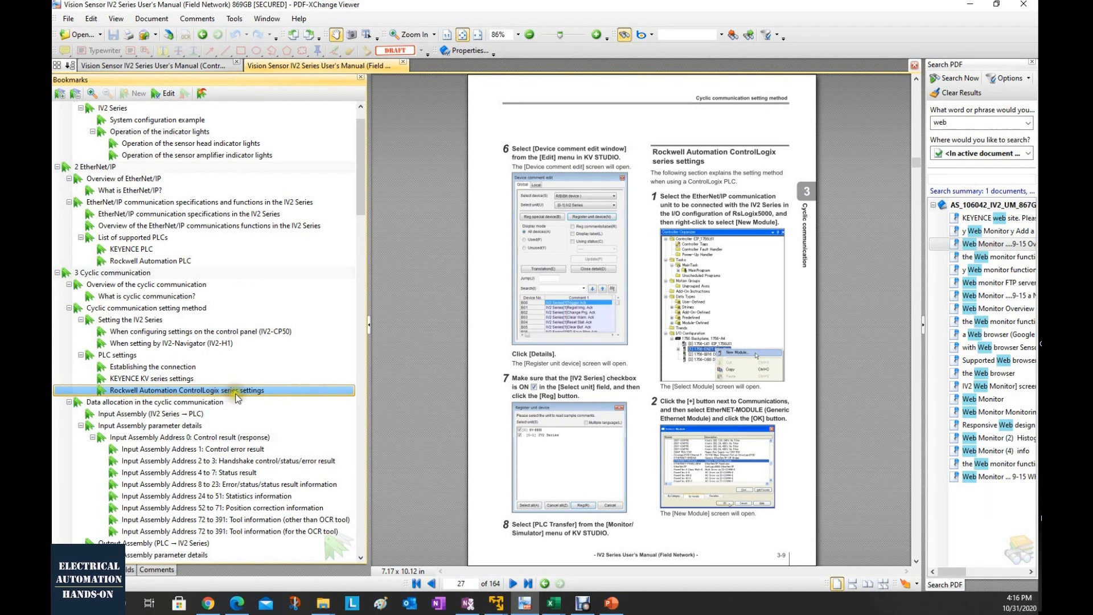
scroll(777, 341, down, 3)
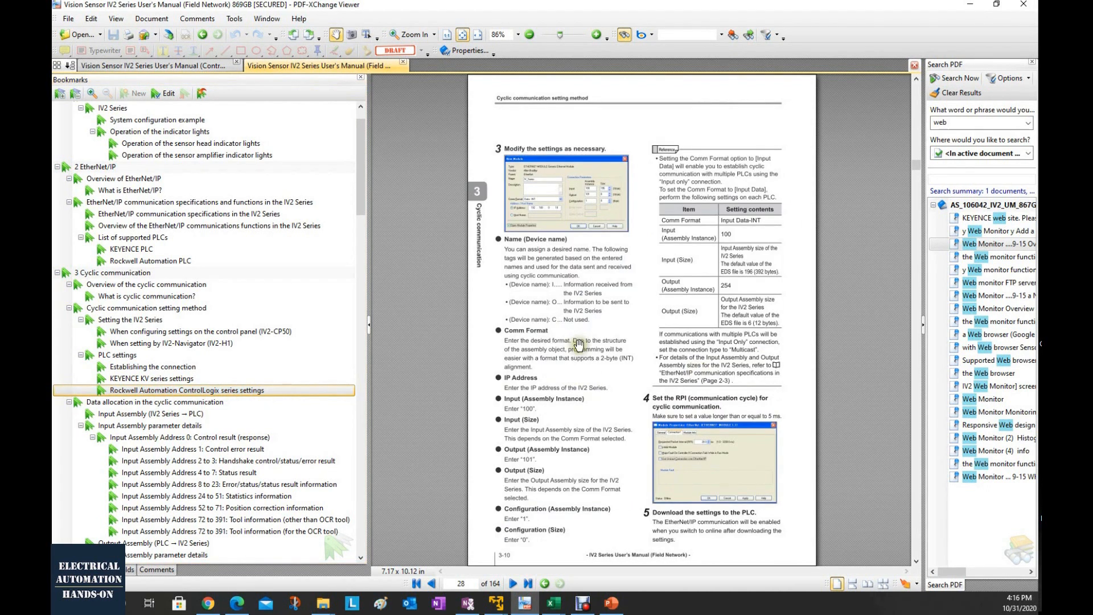
double_click(558, 370)
scroll(558, 372, down, 3)
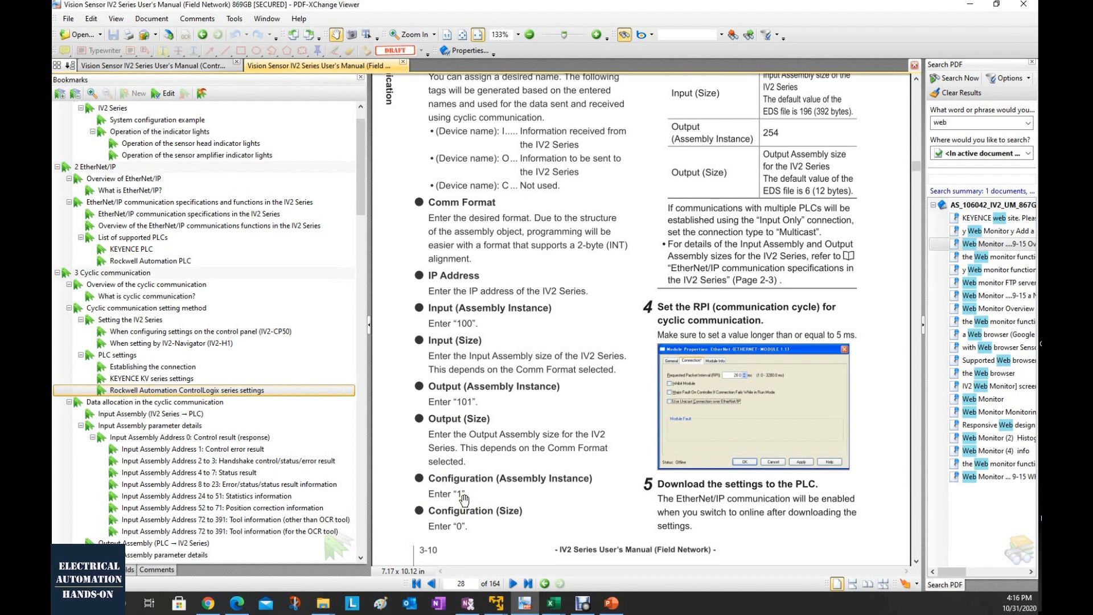
scroll(655, 342, up, 2)
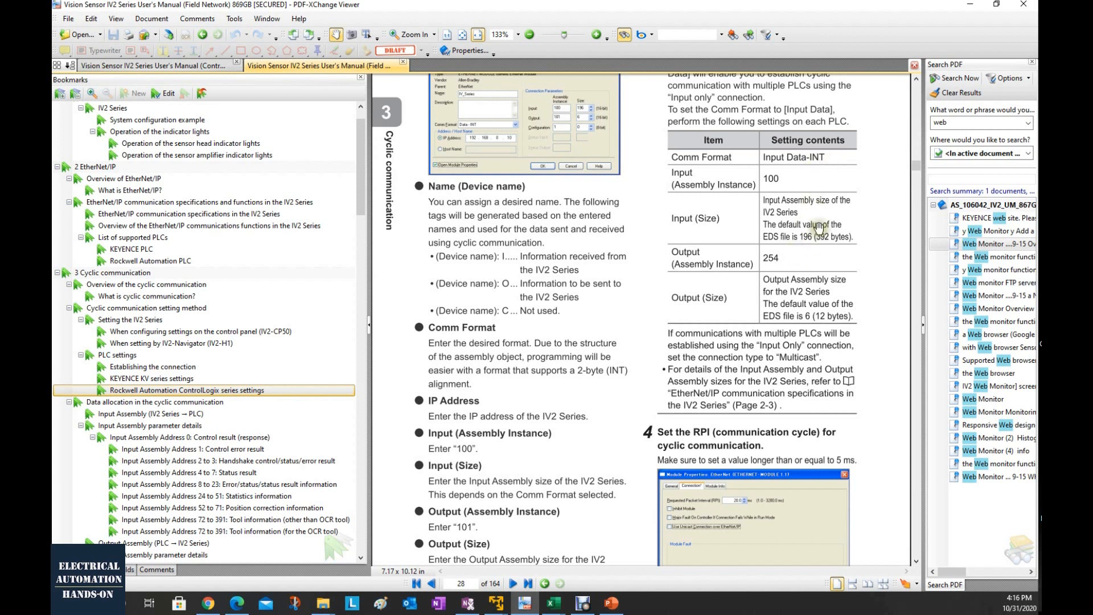
drag(818, 229, 817, 250)
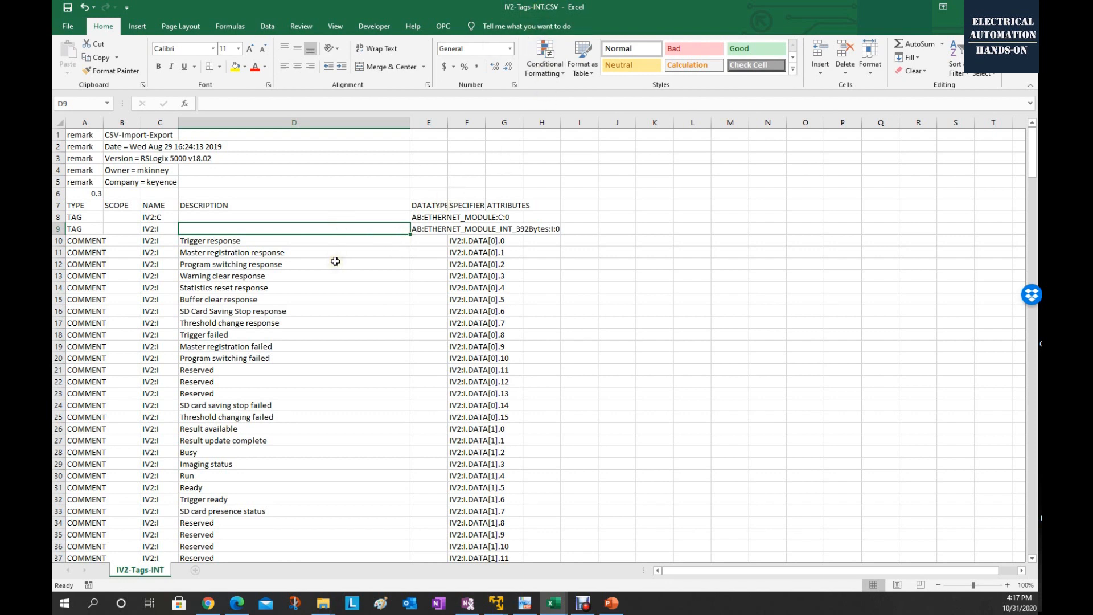
Review the input descriptions and data addresses in IV2-Tags-INT.CSV in Excel, and return to the new module's settings in RSLogix 5000.
scroll(335, 261, down, 4)
drag(483, 193, 486, 403)
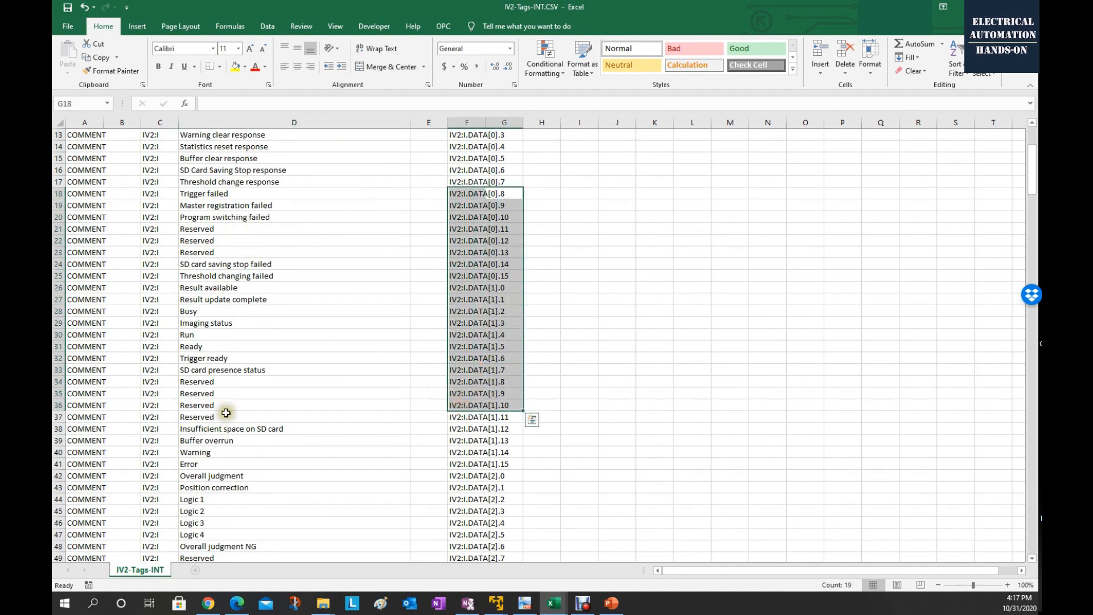
key(alt+Tab)
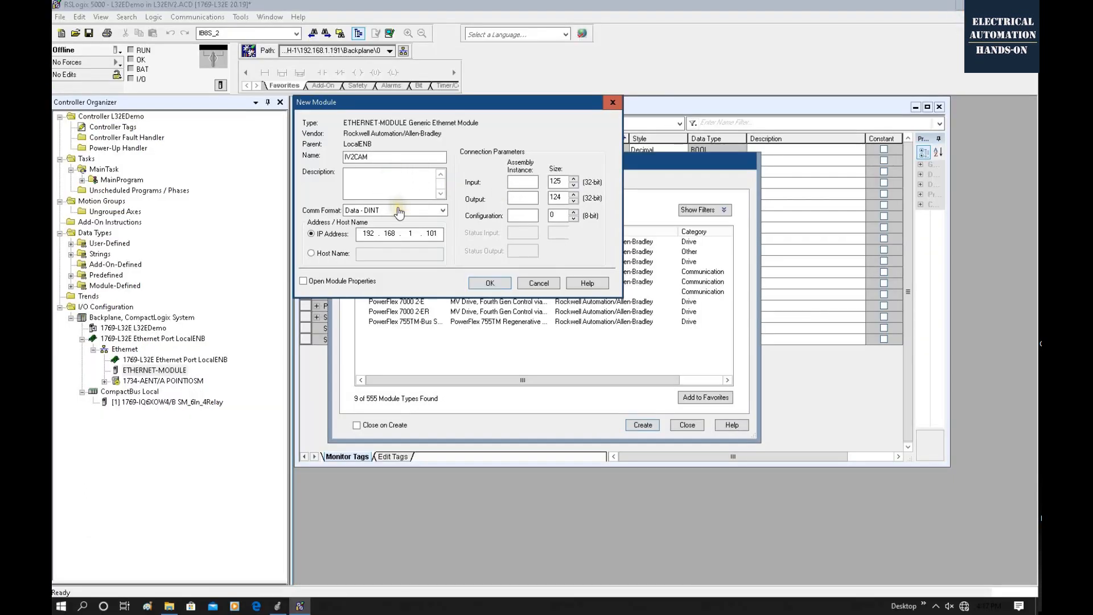
Set the module's comm format to Data - INT and its input assembly to instance 100 with size 196.
click(399, 210)
click(396, 236)
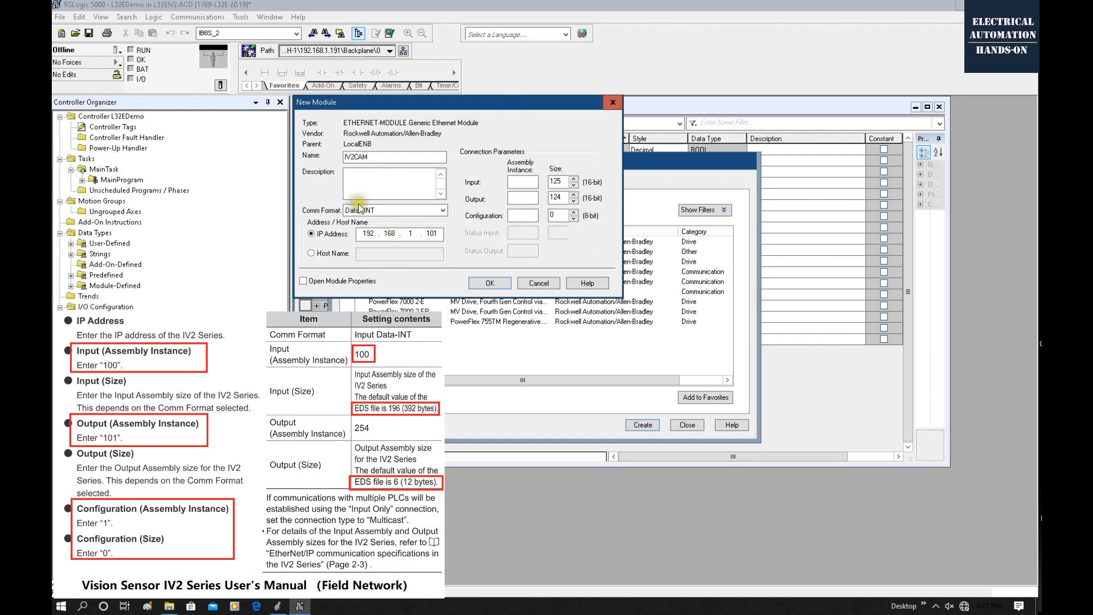
click(522, 184)
key(Tab)
Set the output assembly to instance 101 with size 6 and the configuration instance to 1, and finish adding the IV2CAM module.
click(520, 199)
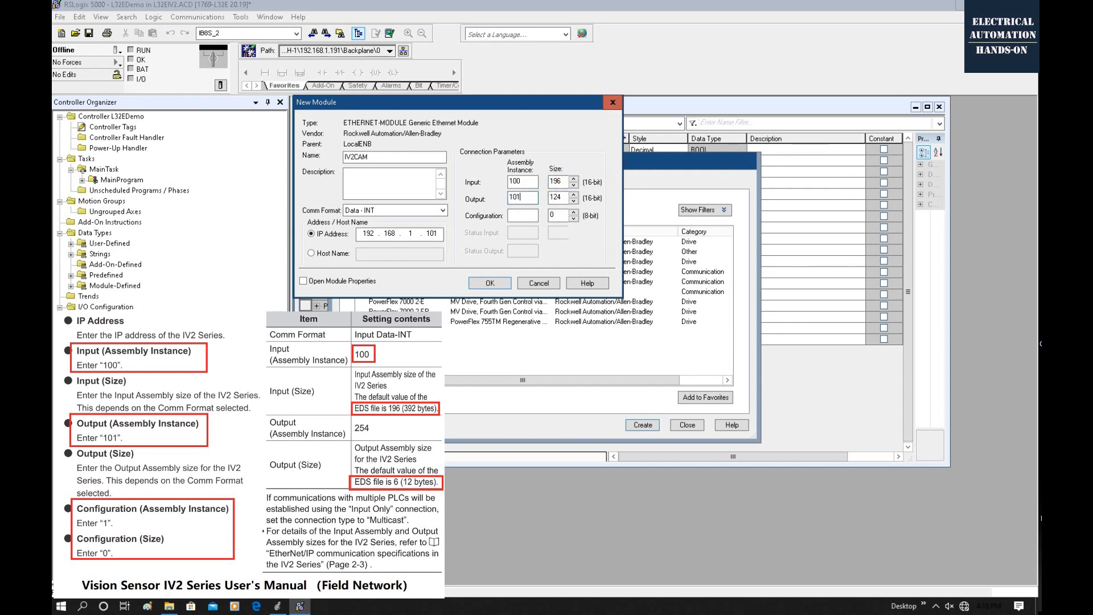
double_click(557, 198)
click(514, 214)
click(370, 212)
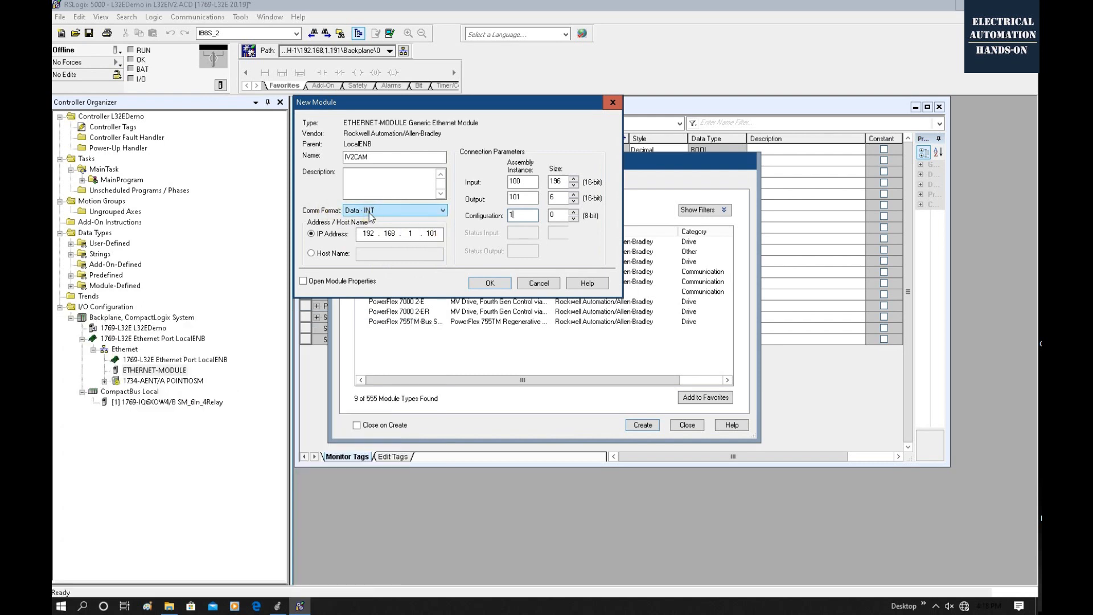
click(488, 283)
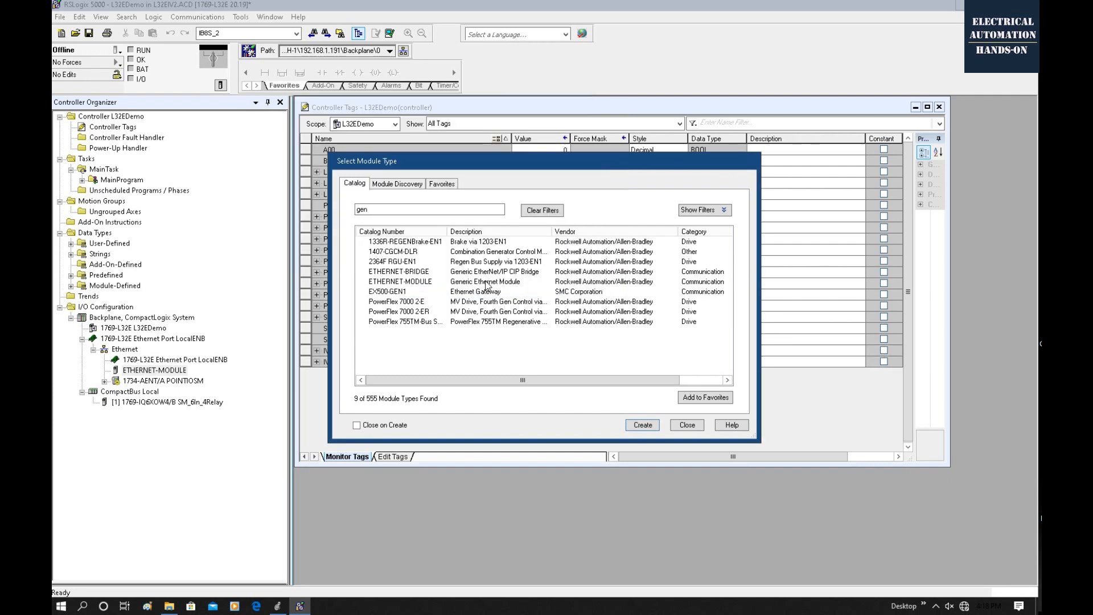
click(687, 424)
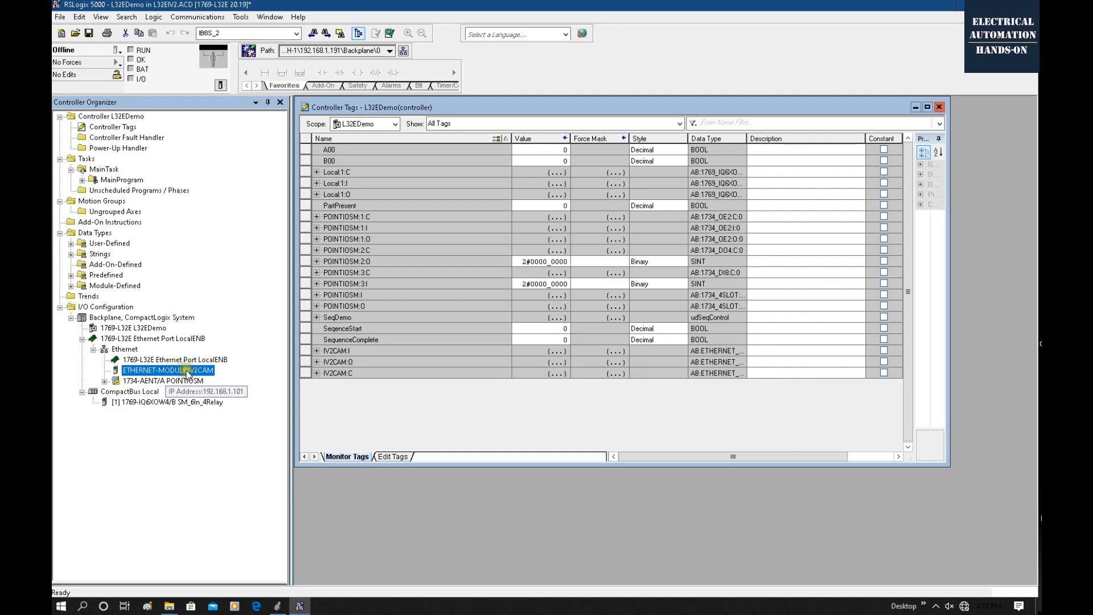
Examine the data arrays in the IV2CAM:I input tag and expand the IV2CAM:O output tag.
click(318, 351)
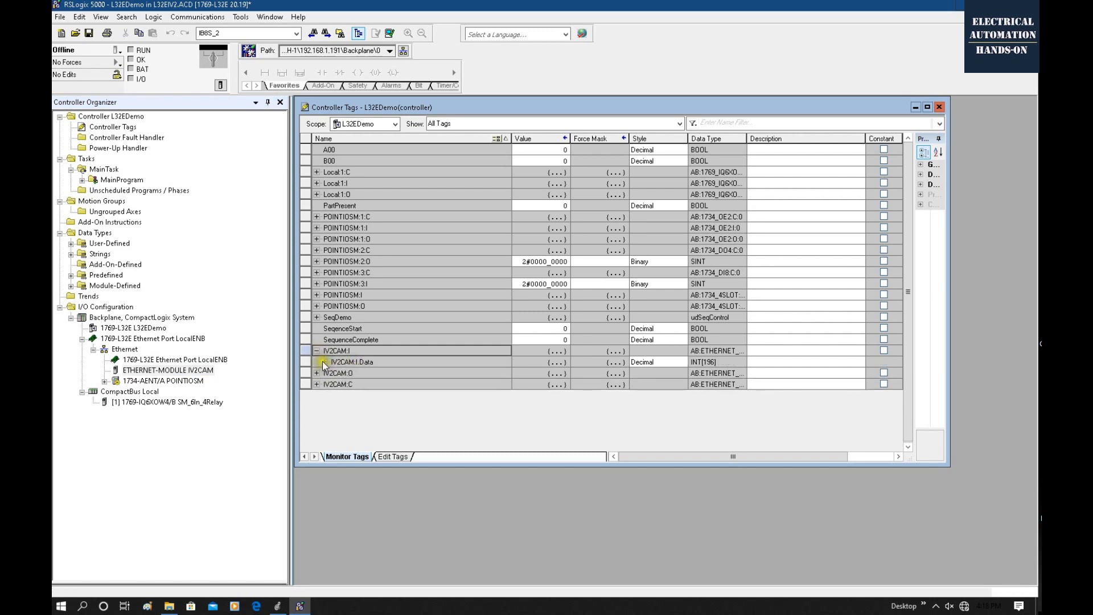
click(324, 362)
scroll(396, 235, up, 2)
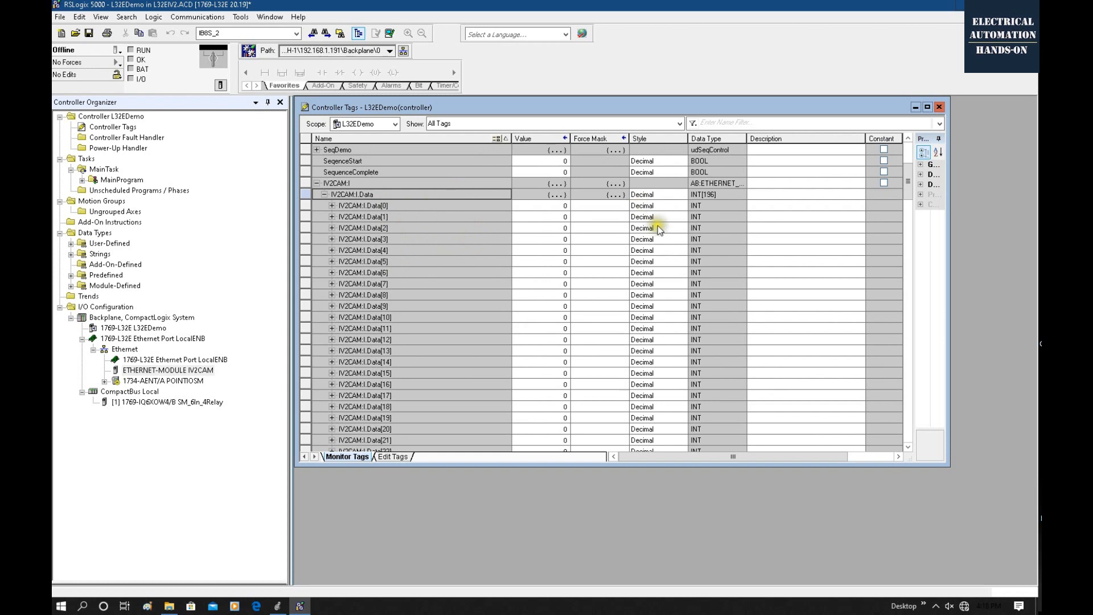
scroll(658, 227, down, 5)
scroll(587, 220, up, 4)
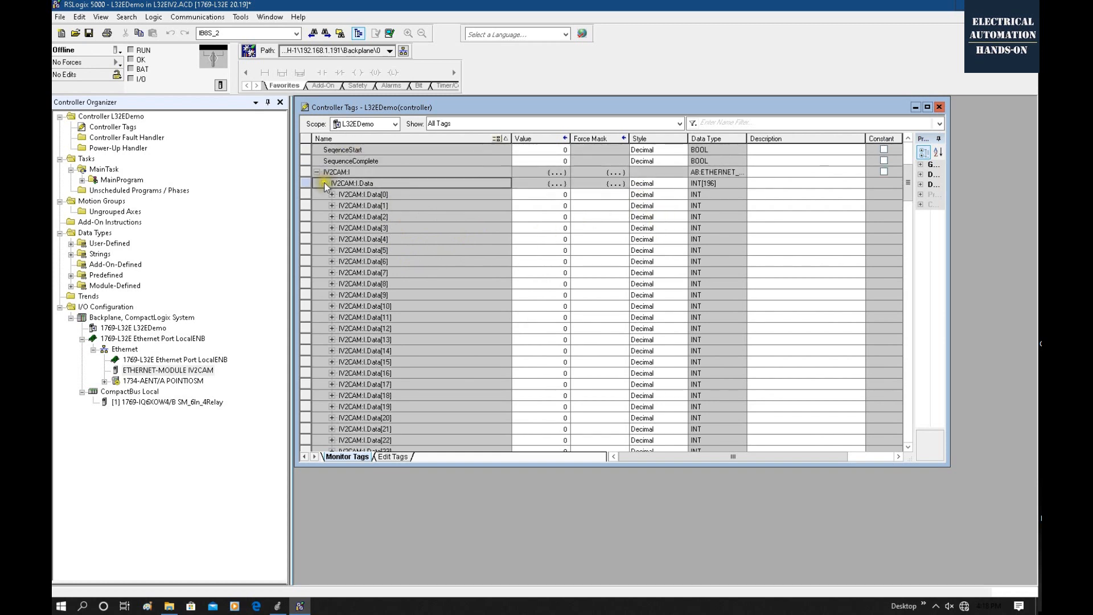
click(324, 182)
click(316, 373)
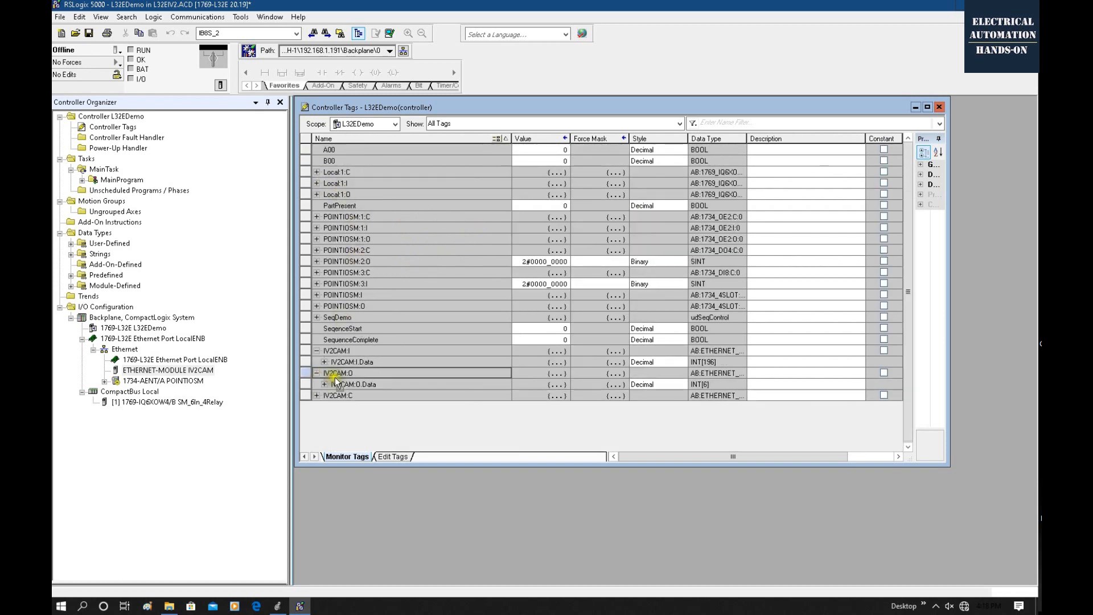
Expand the IV2CAM:O.Data array, and review the input and output descriptions and their data addresses in IV2-Tags-INT.CSV in Excel.
click(324, 384)
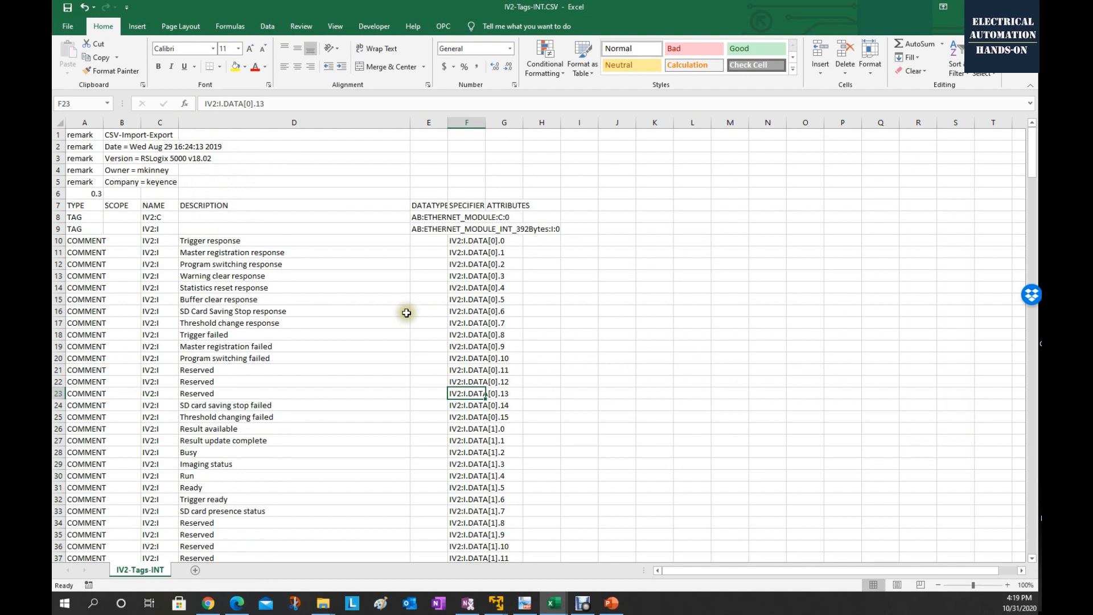
drag(491, 239, 491, 511)
drag(216, 240, 241, 510)
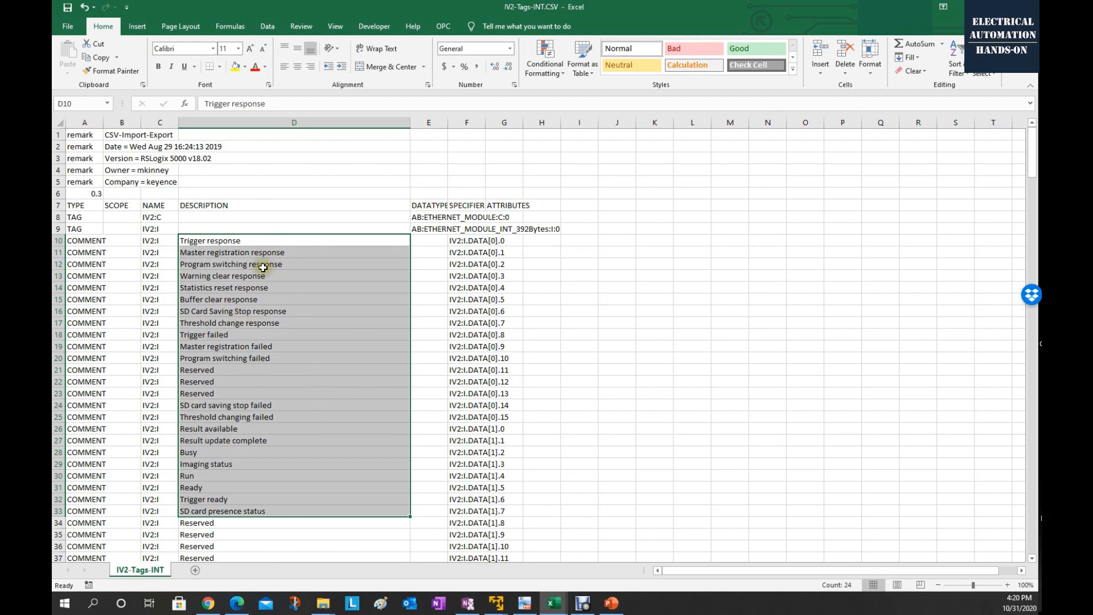
scroll(486, 330, down, 13)
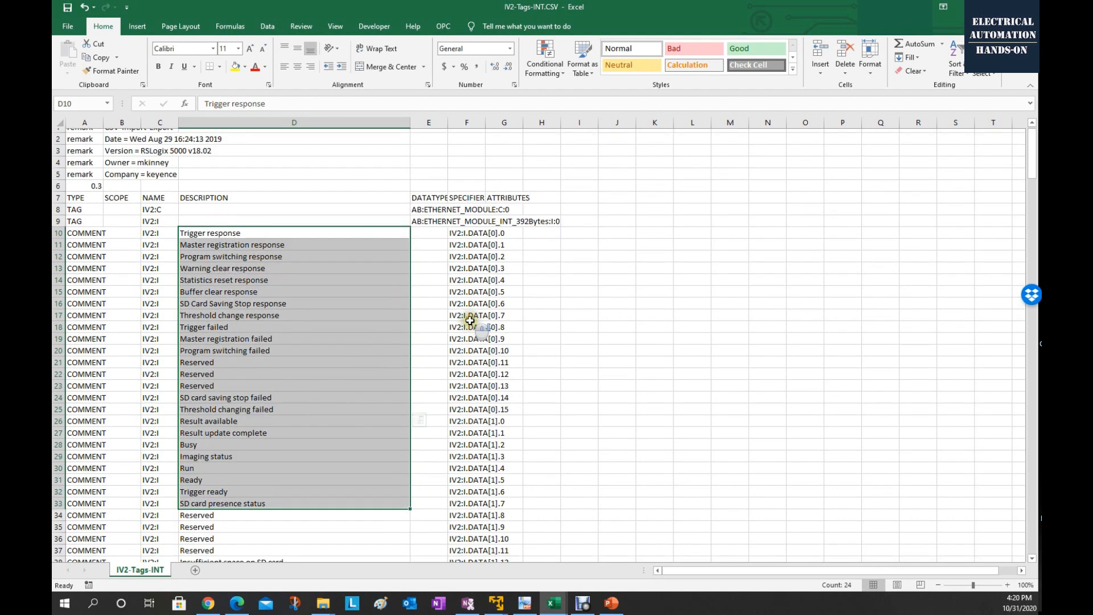
scroll(485, 331, down, 20)
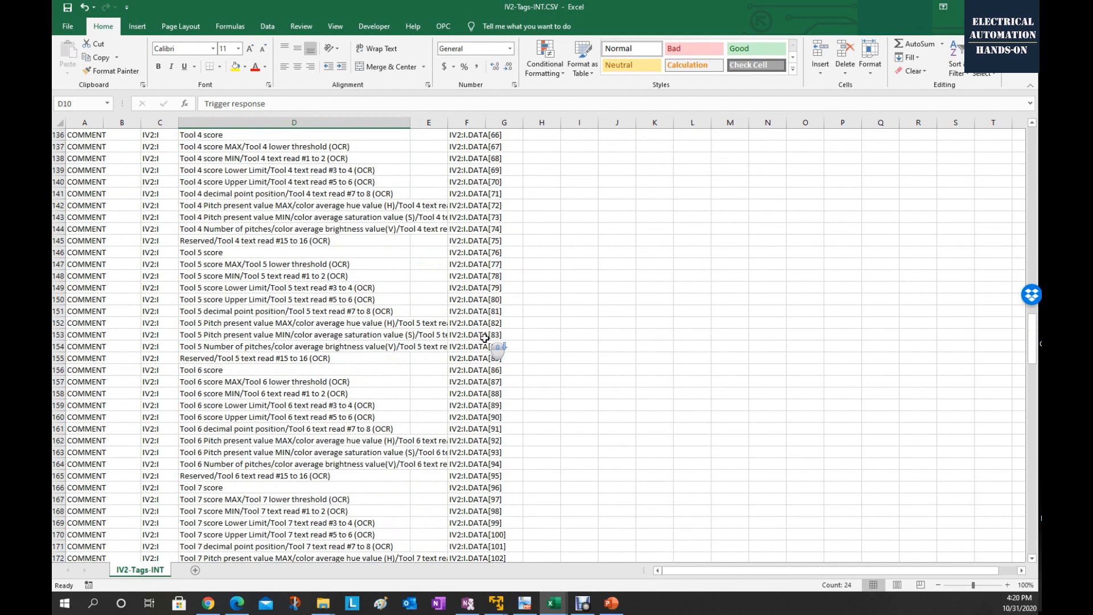
scroll(485, 341, down, 20)
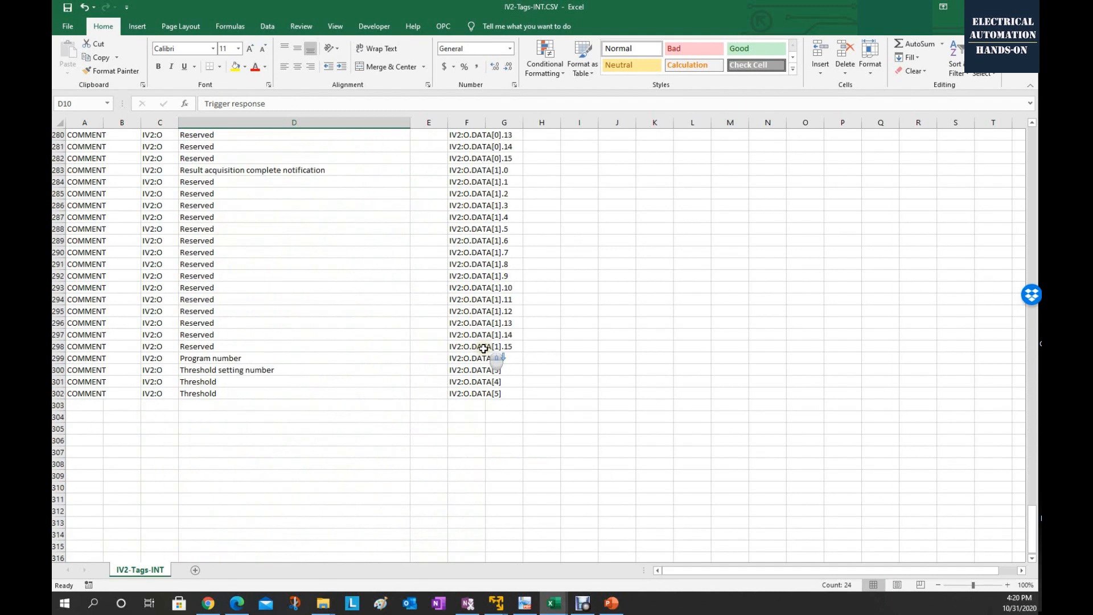
scroll(484, 349, up, 5)
scroll(484, 348, down, 1)
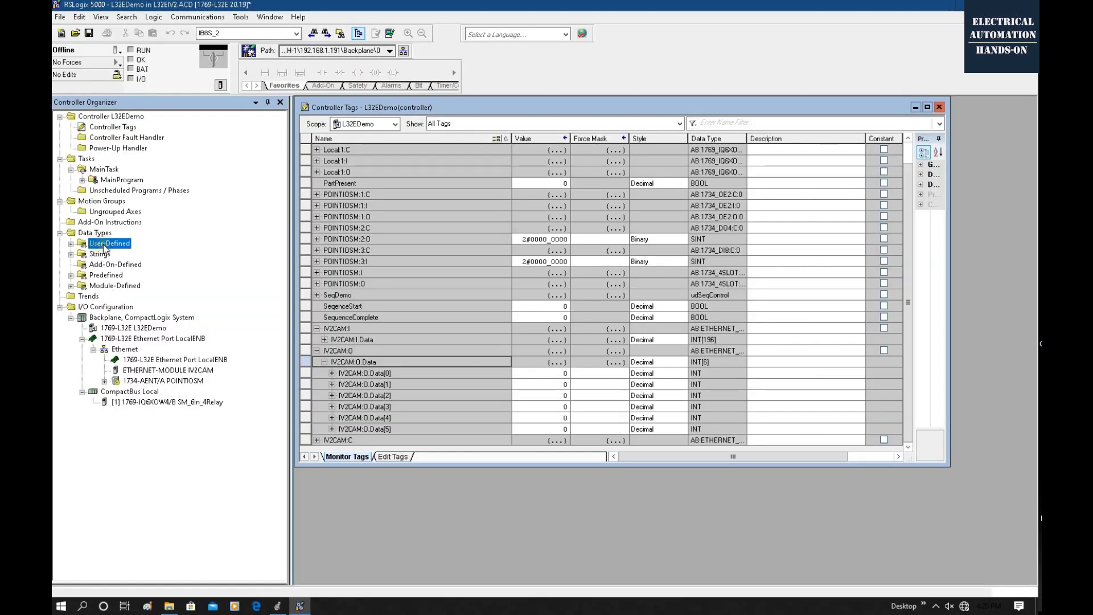
In RSLogix 5000, start a new user-defined data type named udCAM_To_PLC with the description "IV2 Input To PLC".
click(70, 243)
right_click(118, 245)
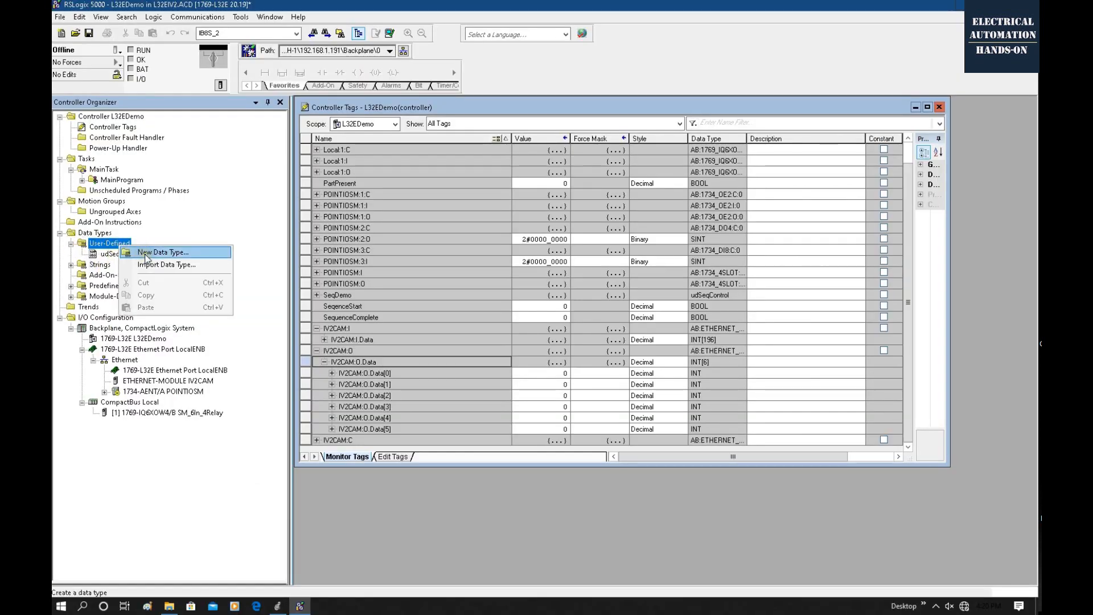
click(146, 255)
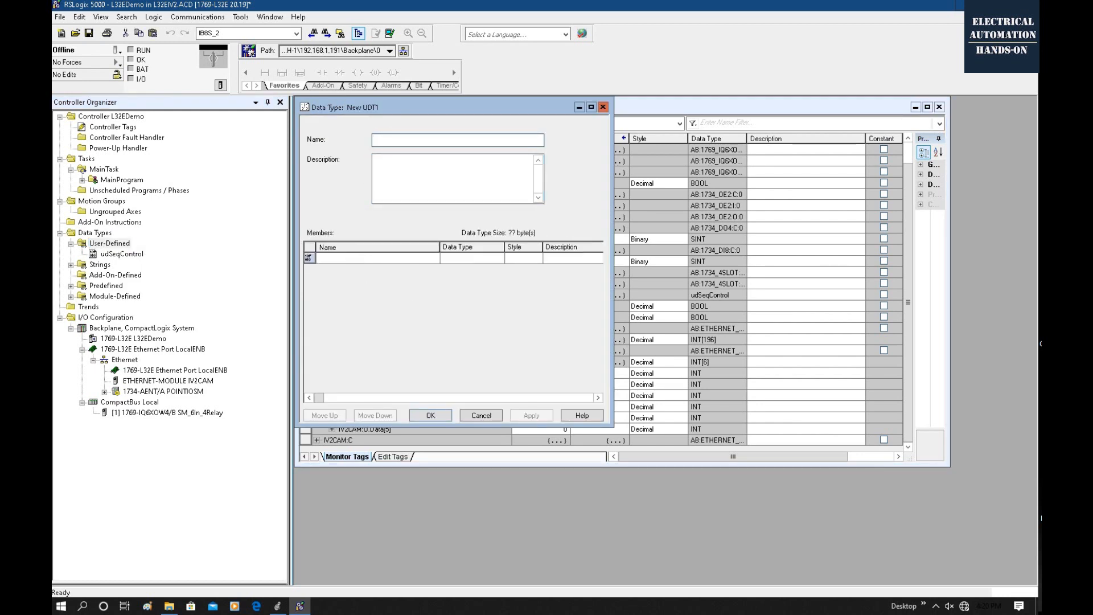
text(UD)
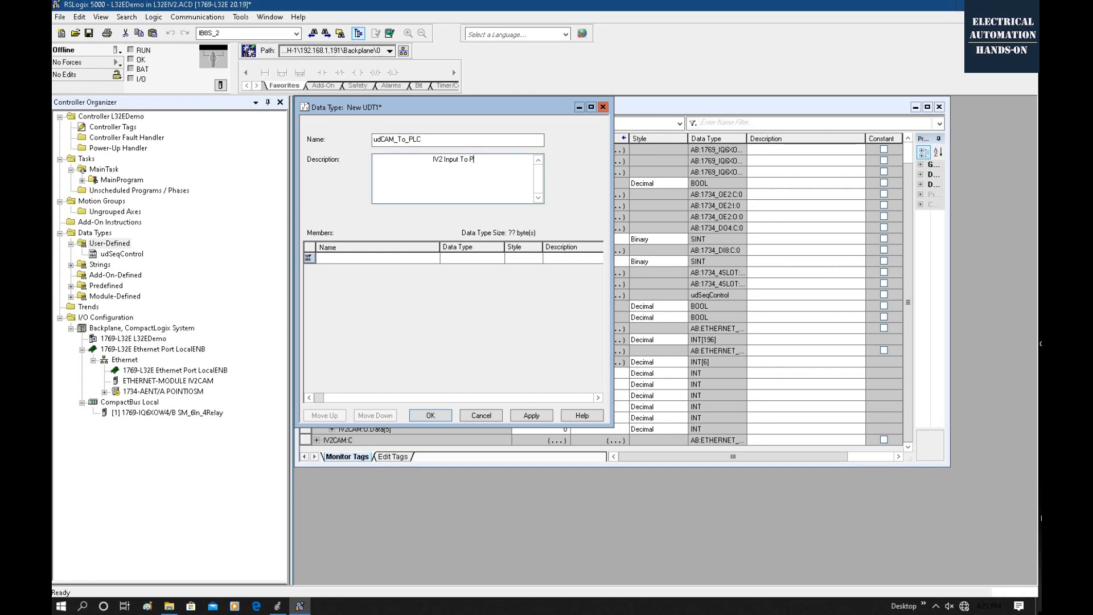
key(Tab)
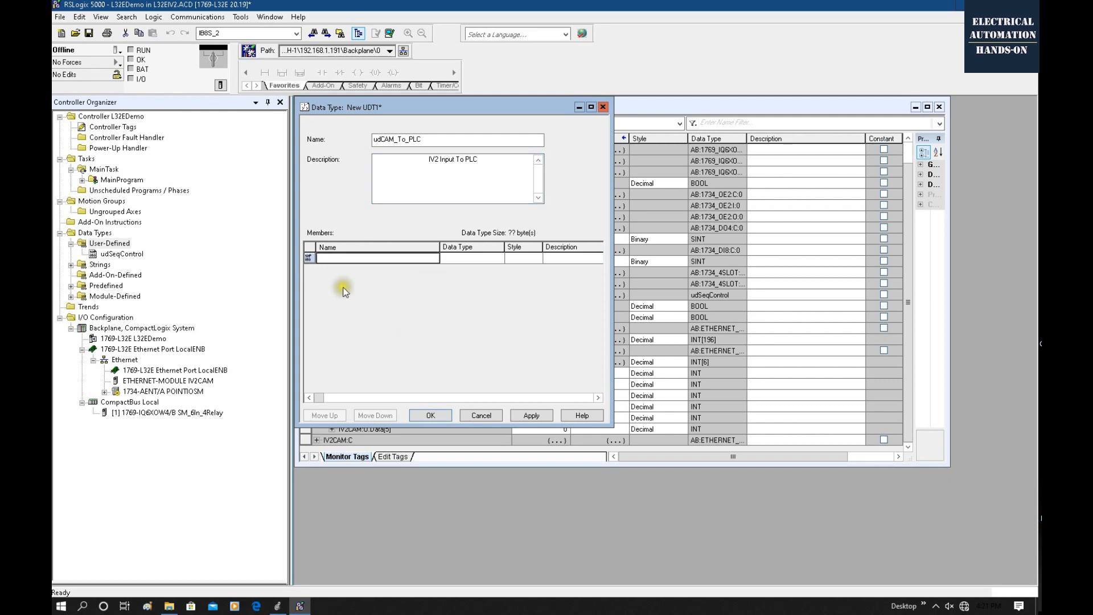
click(334, 256)
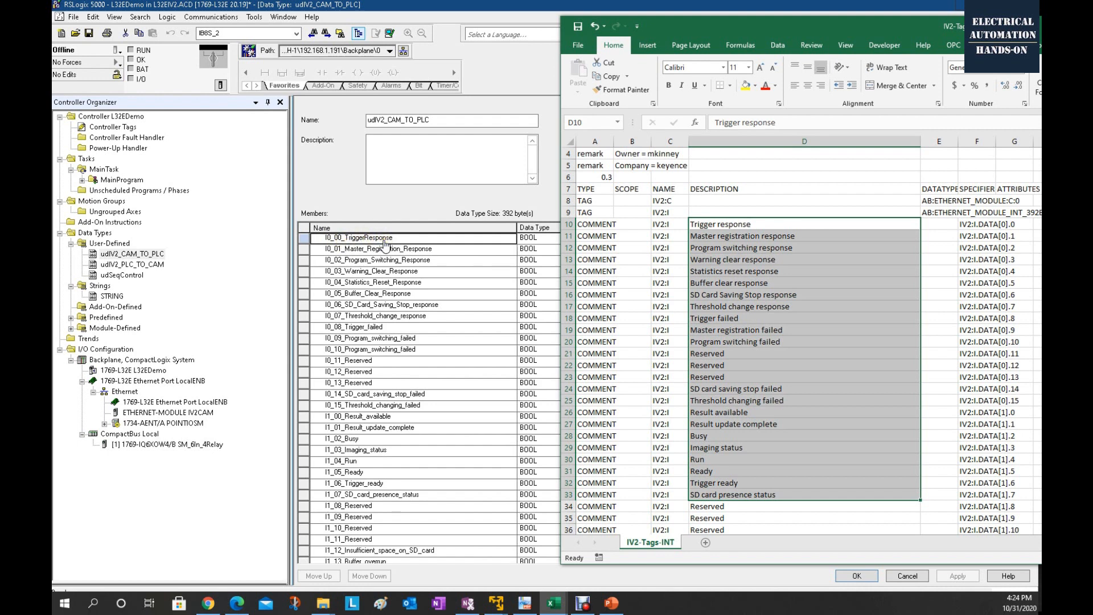
Compare the udIV2_CAM_TO_PLC members with the input descriptions in IV2-Tags-INT.CSV, and find the first output entry, Trigger request.
click(804, 357)
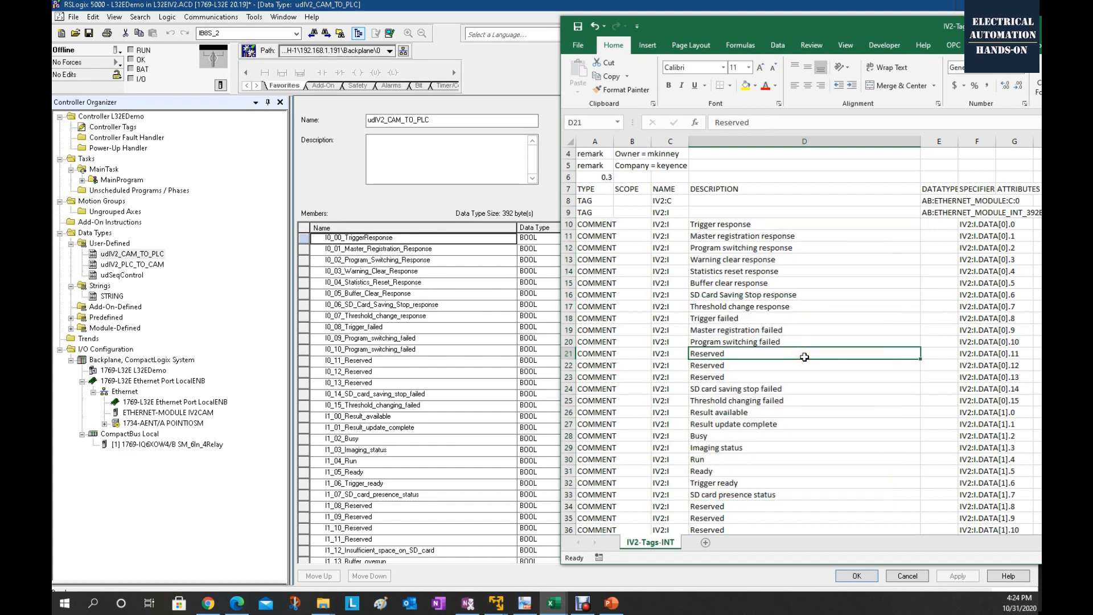
scroll(805, 357, down, 20)
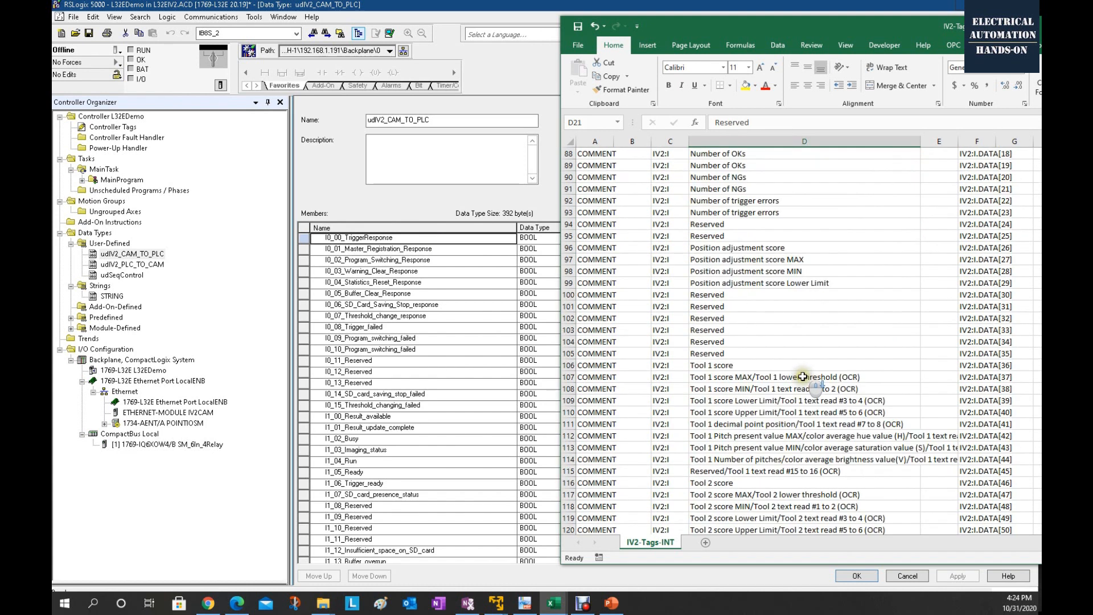
scroll(804, 387, down, 20)
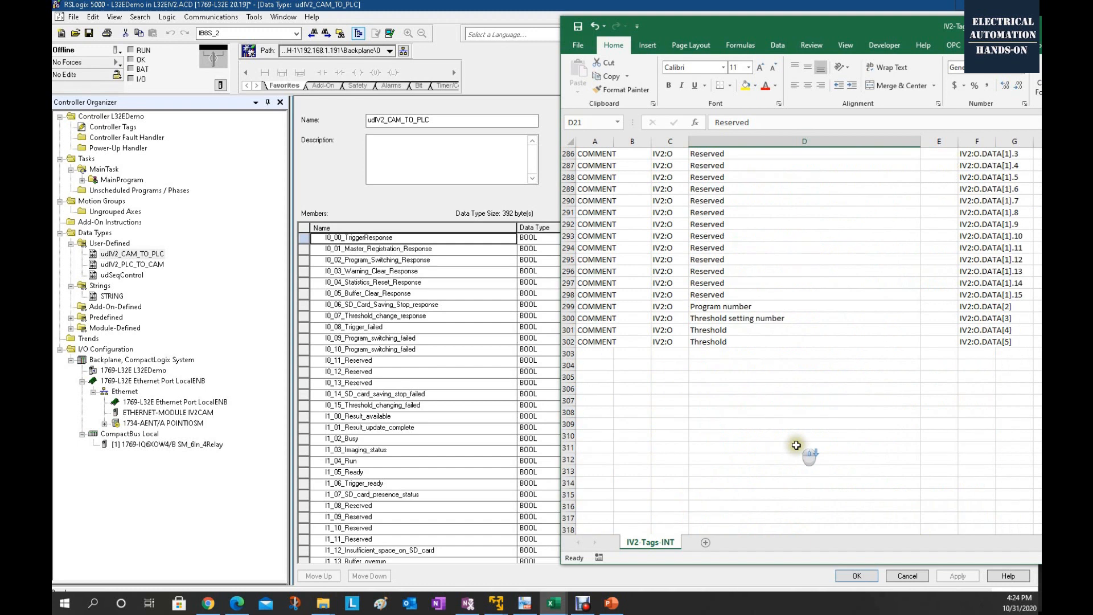
scroll(796, 445, up, 6)
click(709, 186)
click(707, 179)
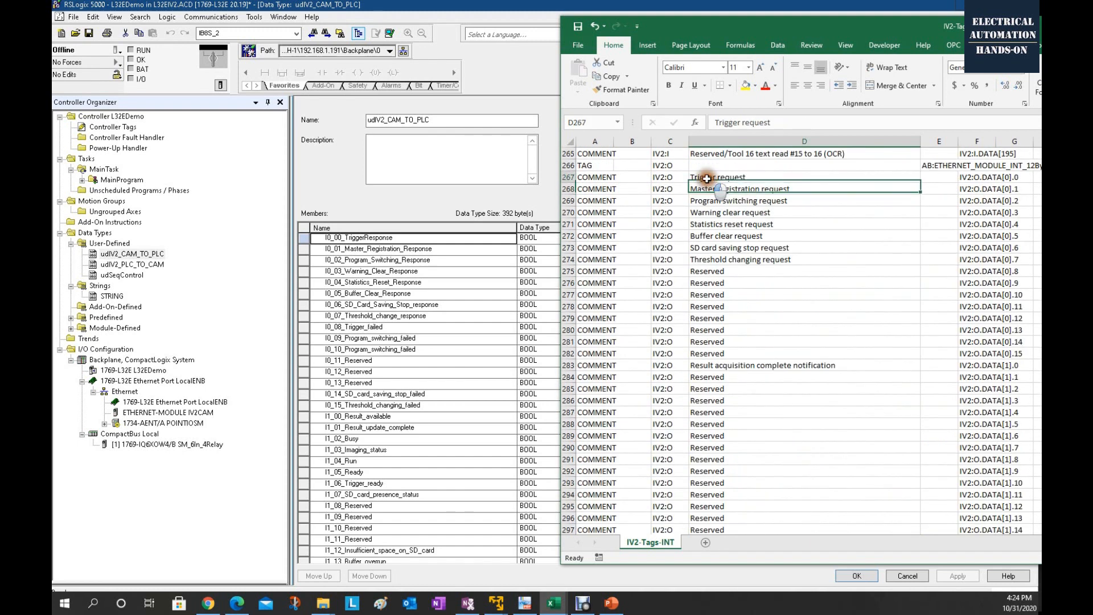
Open the udIV2_PLC_TO_CAM data type and compare its members with the output descriptions in the CSV, down to Program number at IV2:O.DATA[2].
click(141, 267)
double_click(141, 265)
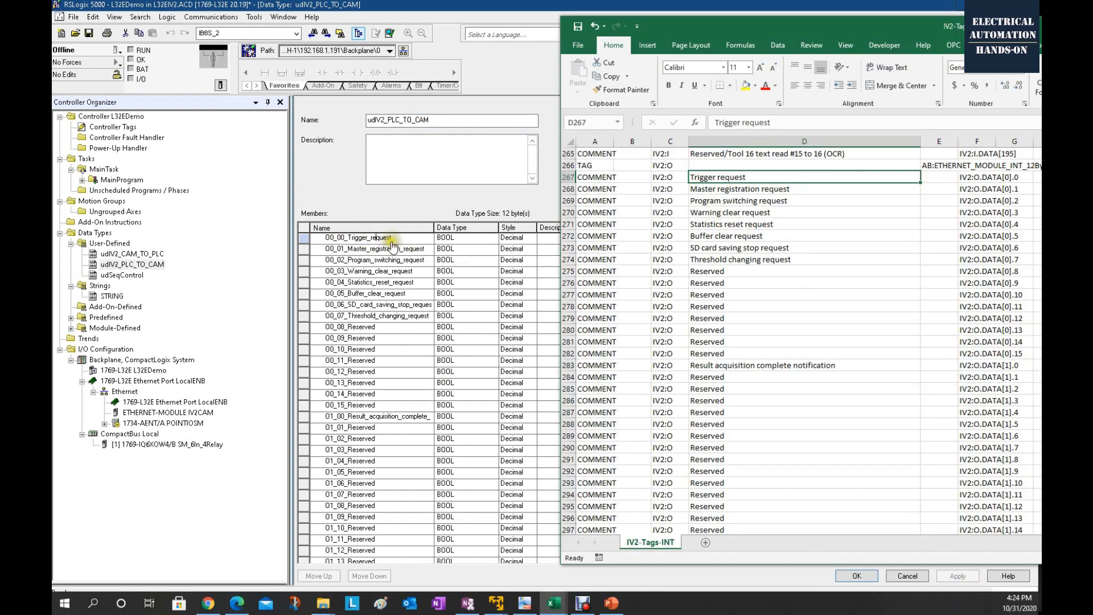
click(720, 190)
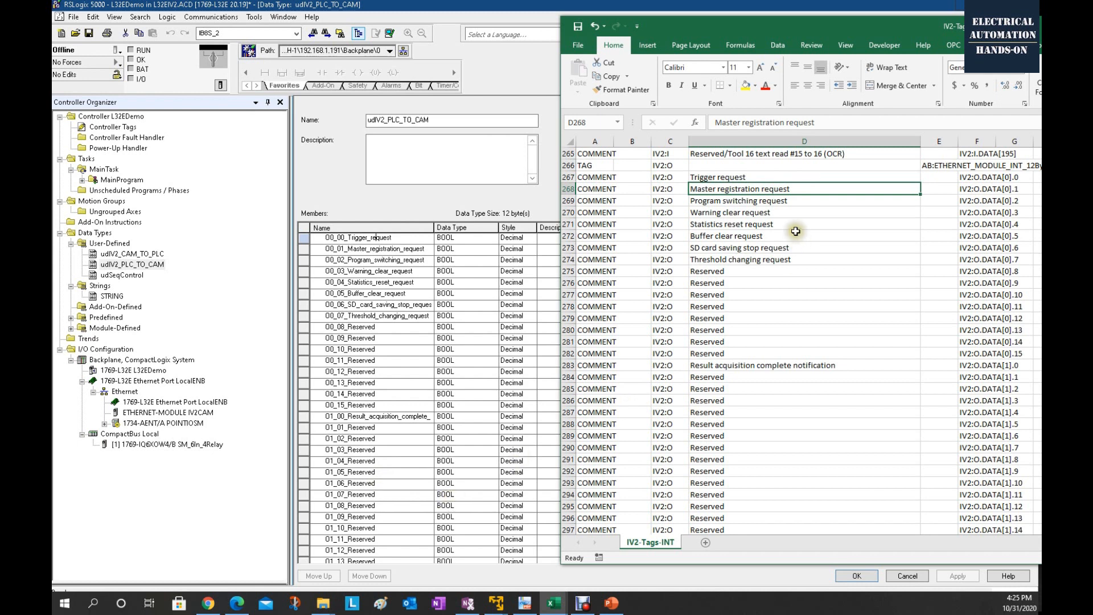
scroll(795, 239, down, 4)
scroll(795, 239, down, 1)
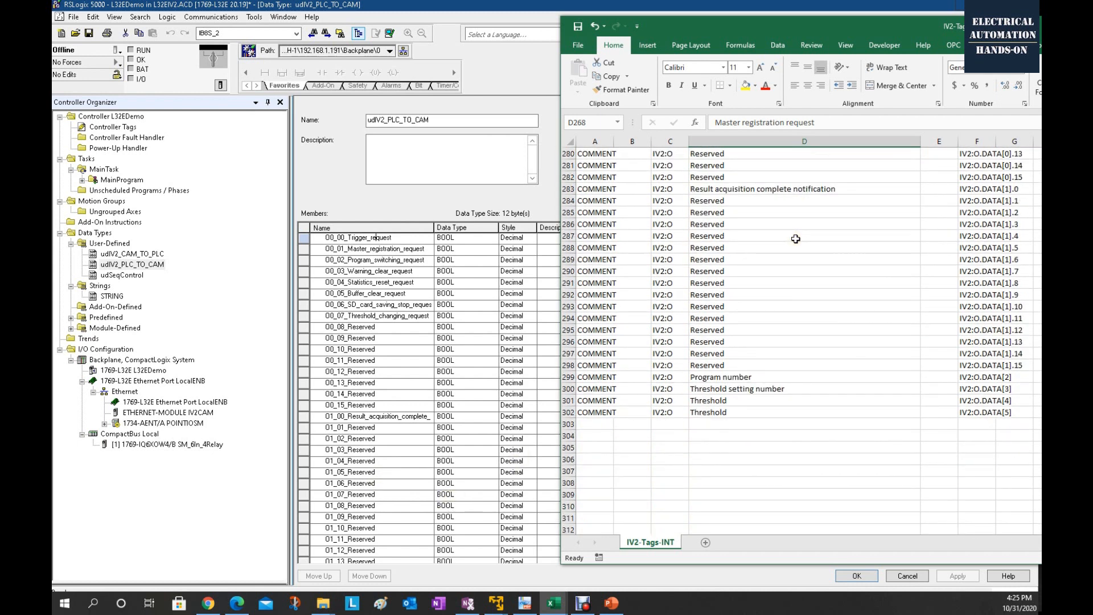
click(760, 377)
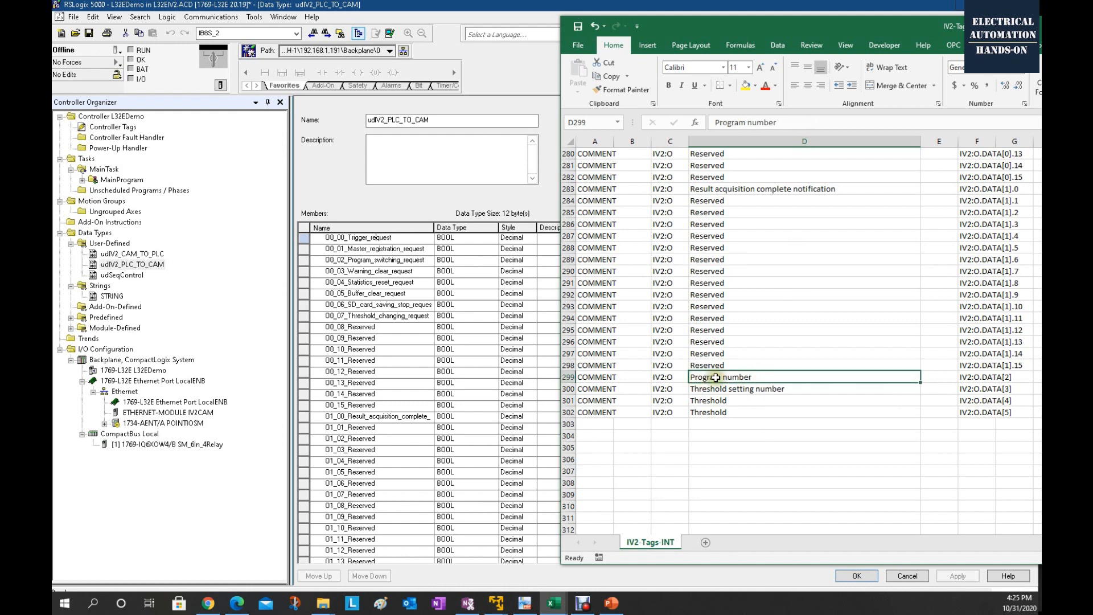
click(976, 377)
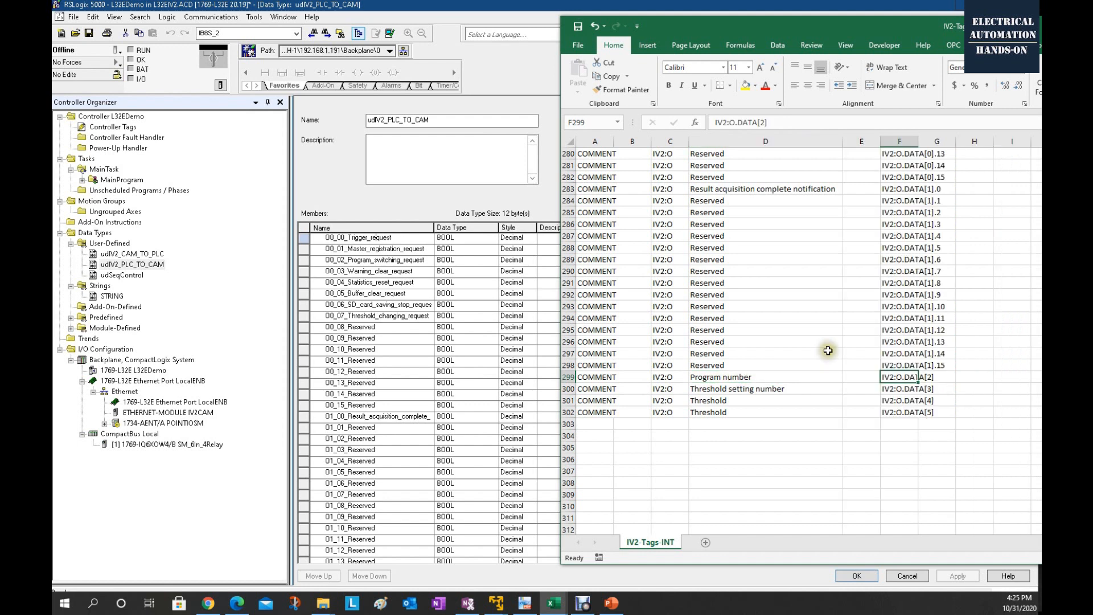
click(755, 377)
click(667, 377)
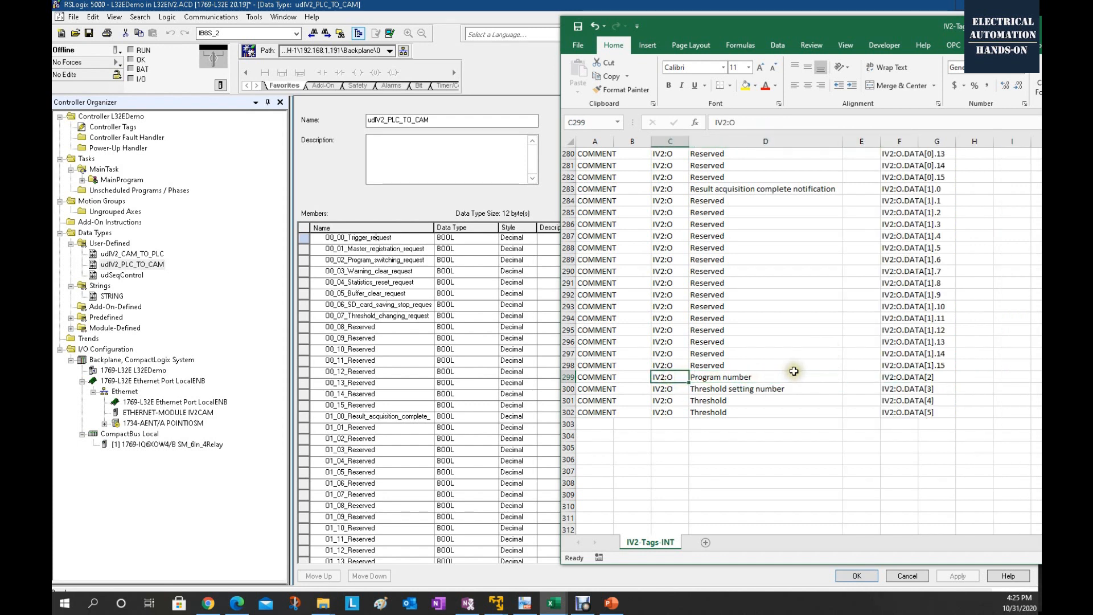
Examine the udIV2_PLC_TO_CAM members through the program number and threshold entries, and reopen the udIV2_CAM_TO_PLC data type.
click(428, 410)
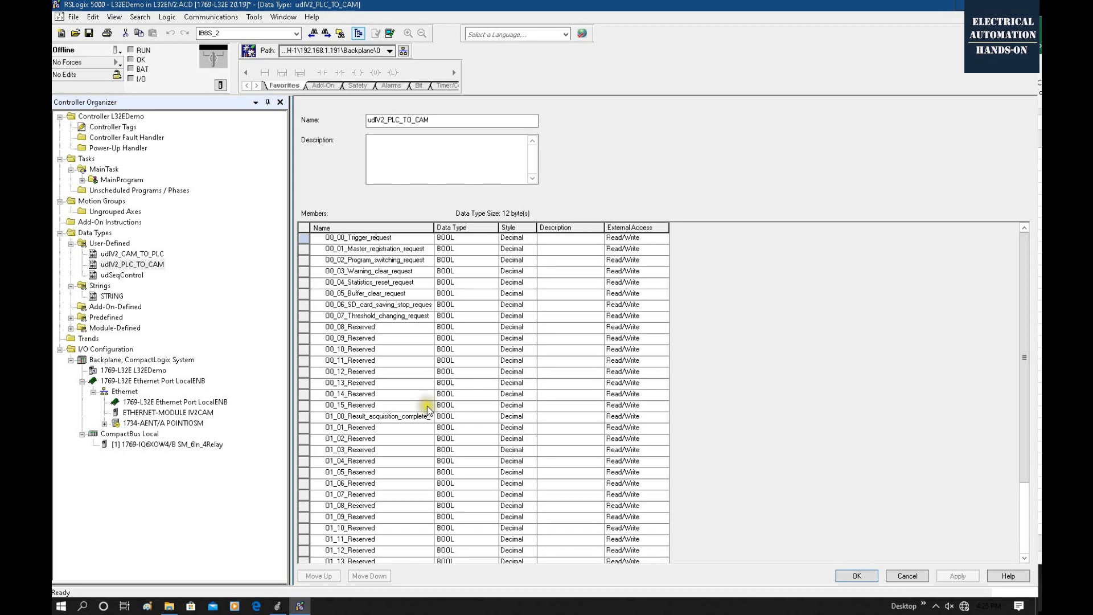
double_click(427, 406)
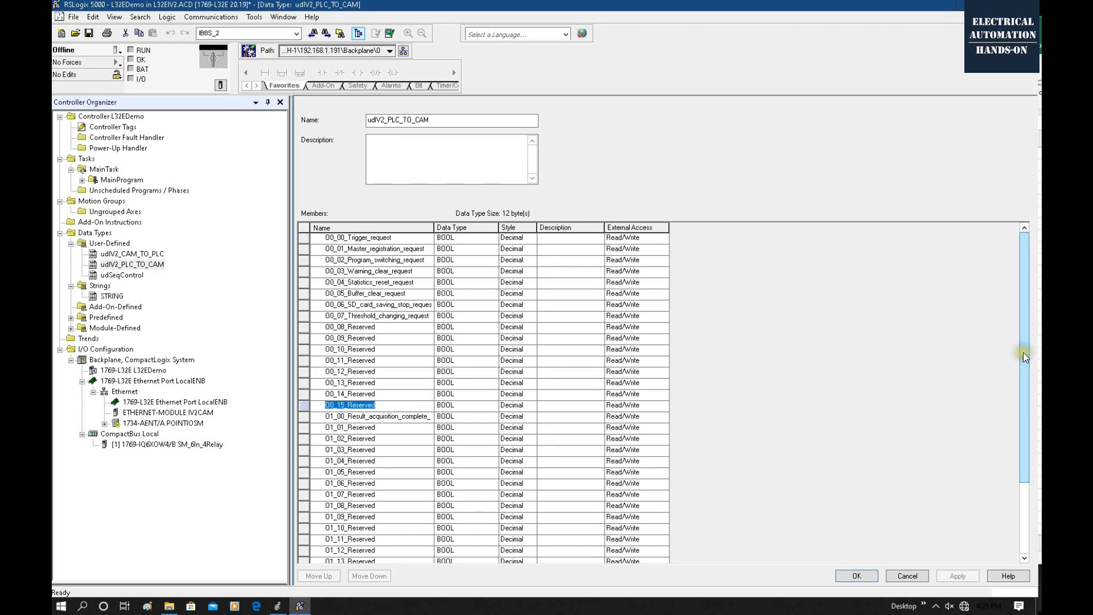
drag(1023, 353, 1023, 423)
double_click(393, 506)
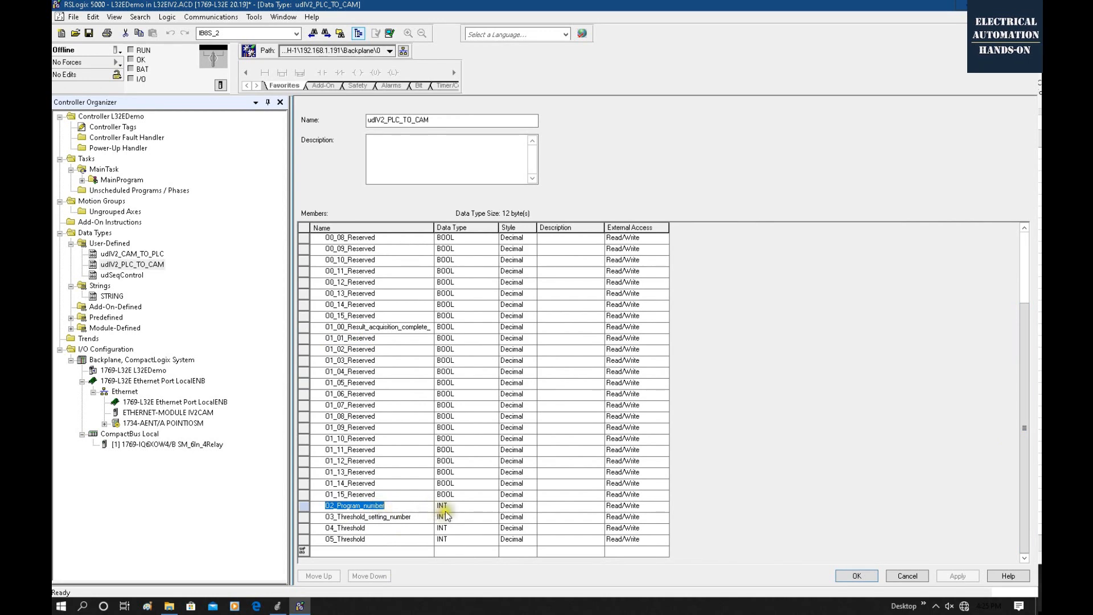
scroll(450, 507, up, 3)
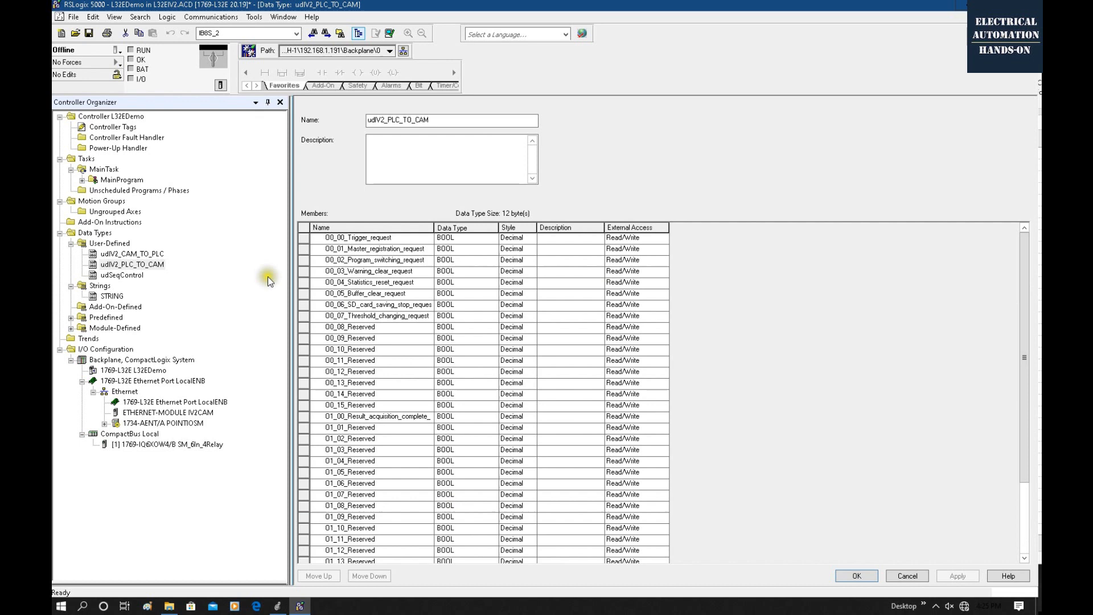
double_click(132, 254)
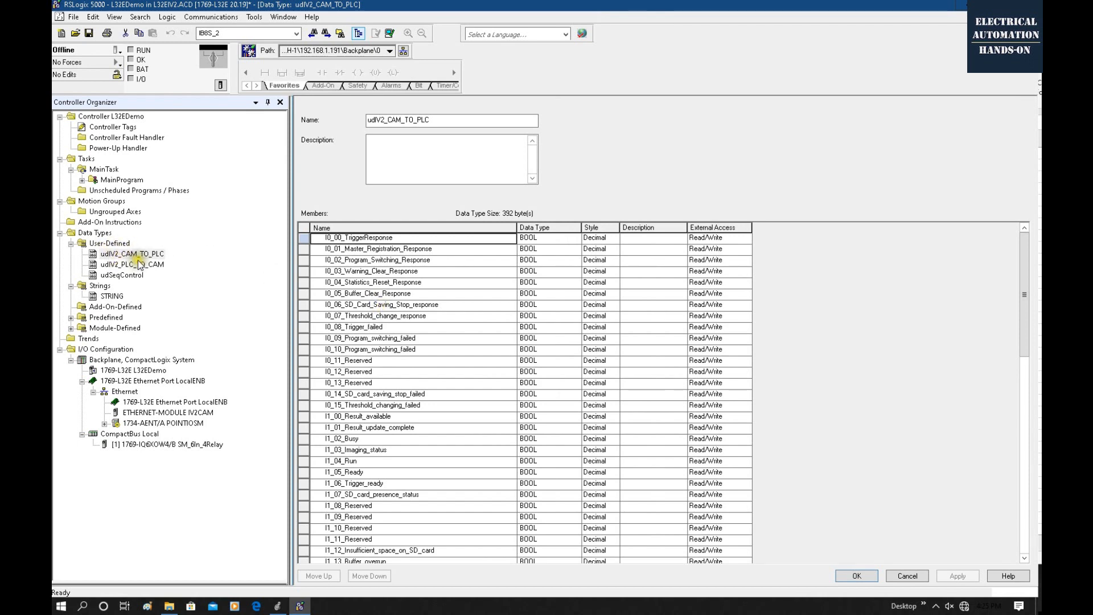
Create a controller tag named IV2_CAM_TO_PLC with the data type udIV2_CAM_TO_PLC.
double_click(111, 129)
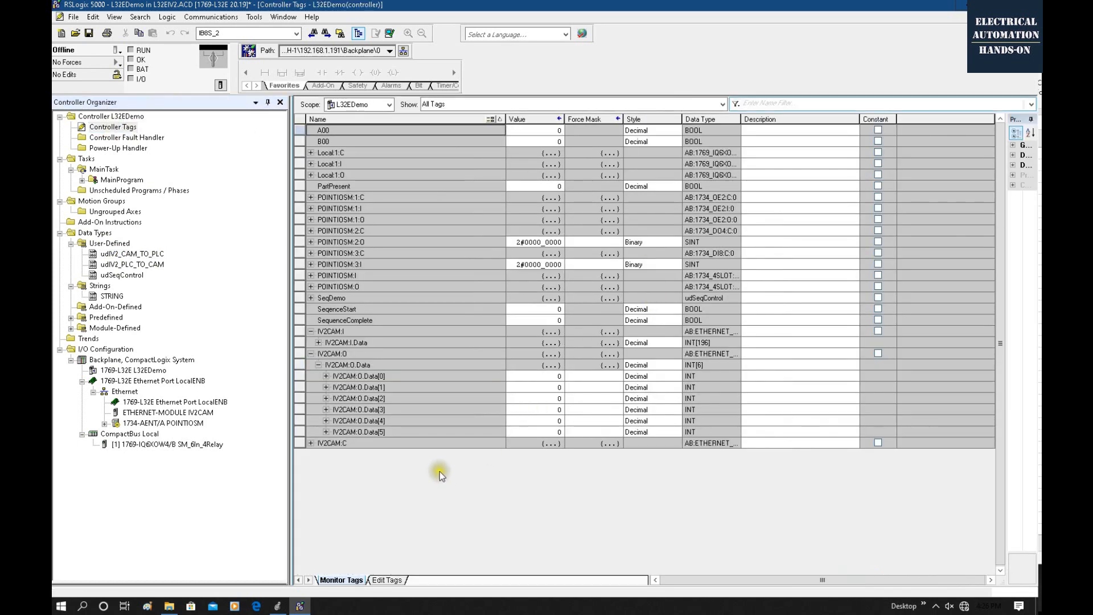
click(391, 582)
click(357, 364)
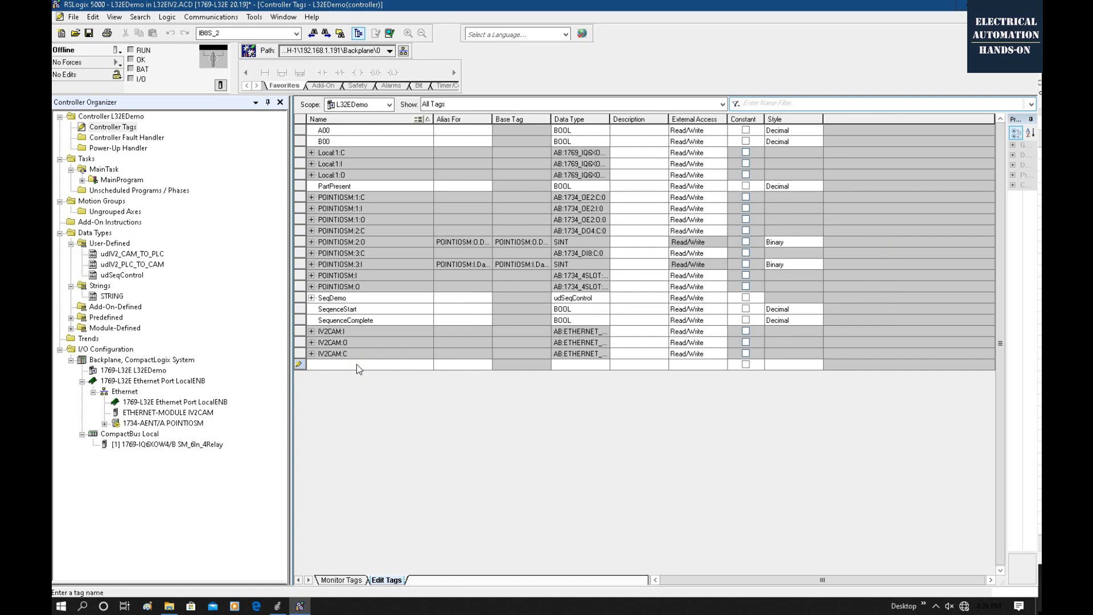
text(IV2_CAM_TO_PLC)
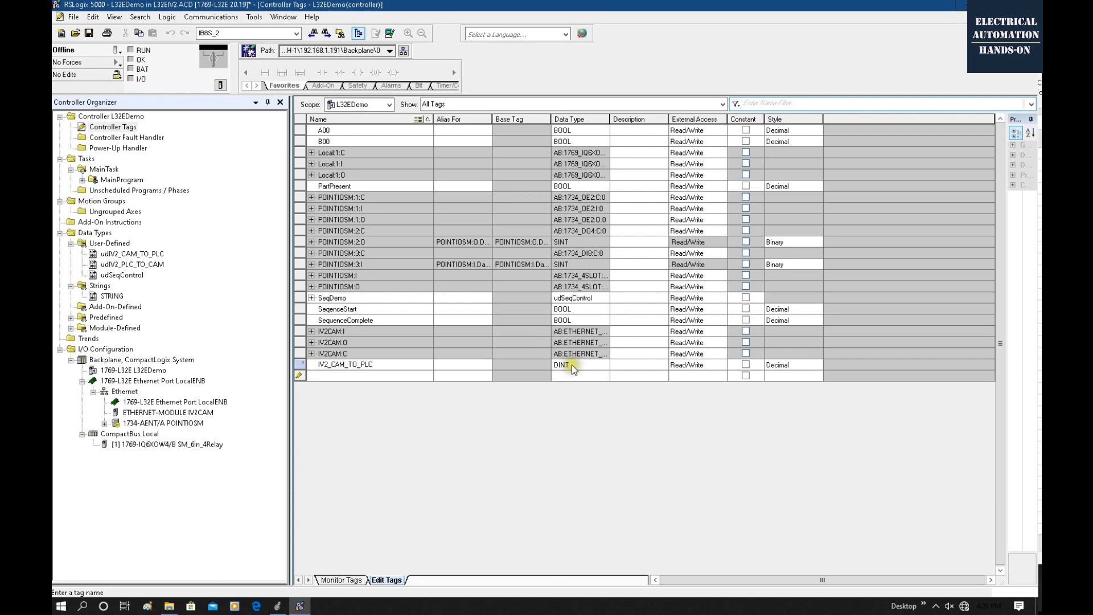
click(572, 364)
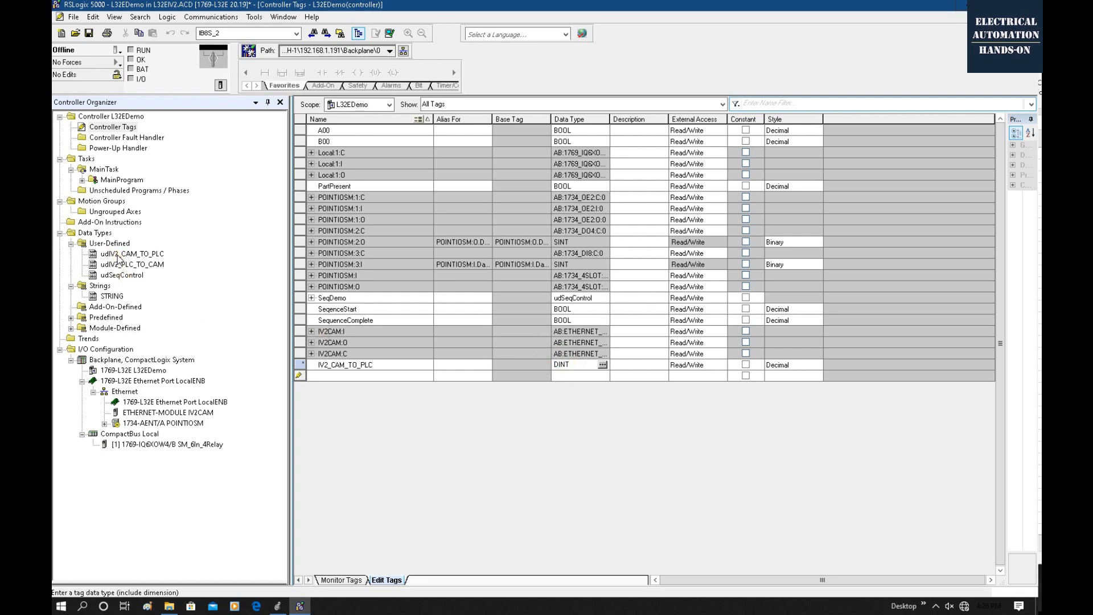
drag(574, 364, 515, 370)
text(udIV2_CAM_TO_PLC)
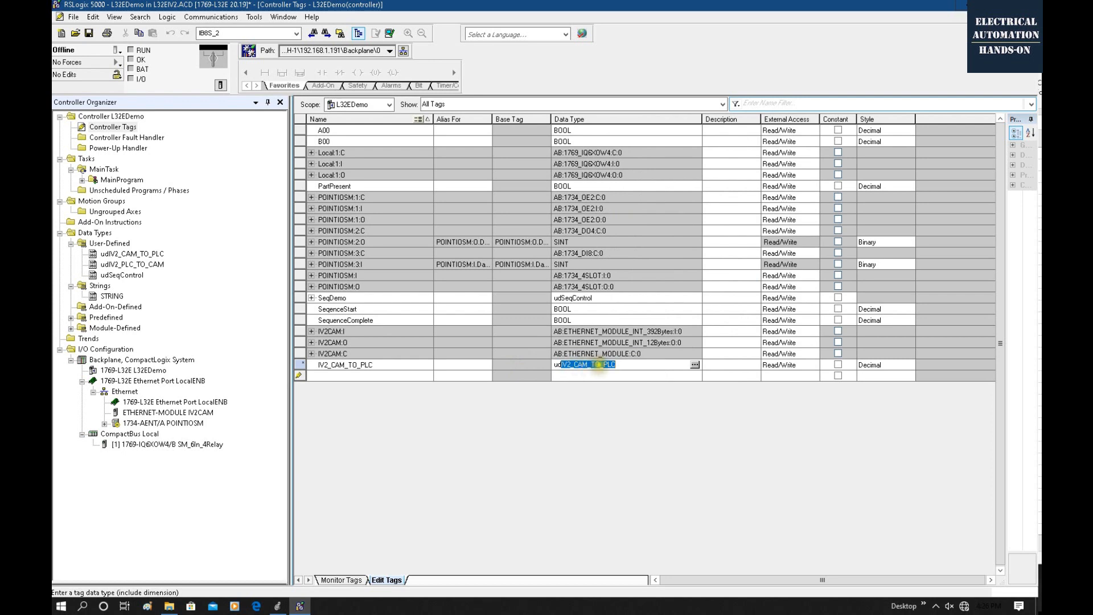
key(Return)
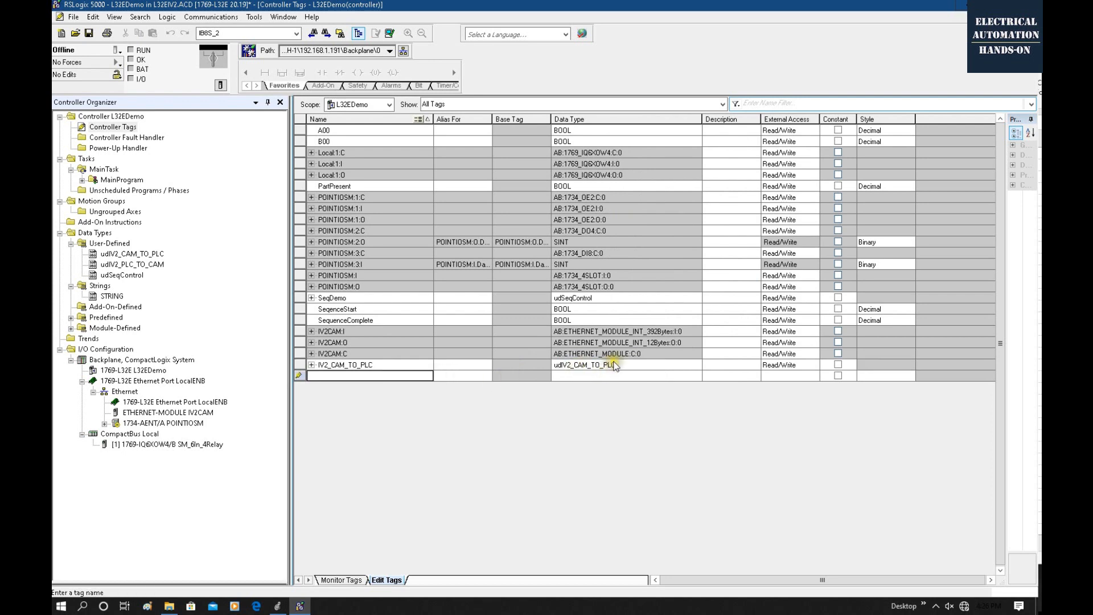
Expand the IV2_CAM_TO_PLC tag, widen the Name column to read its full member names, and collapse the tag.
click(312, 365)
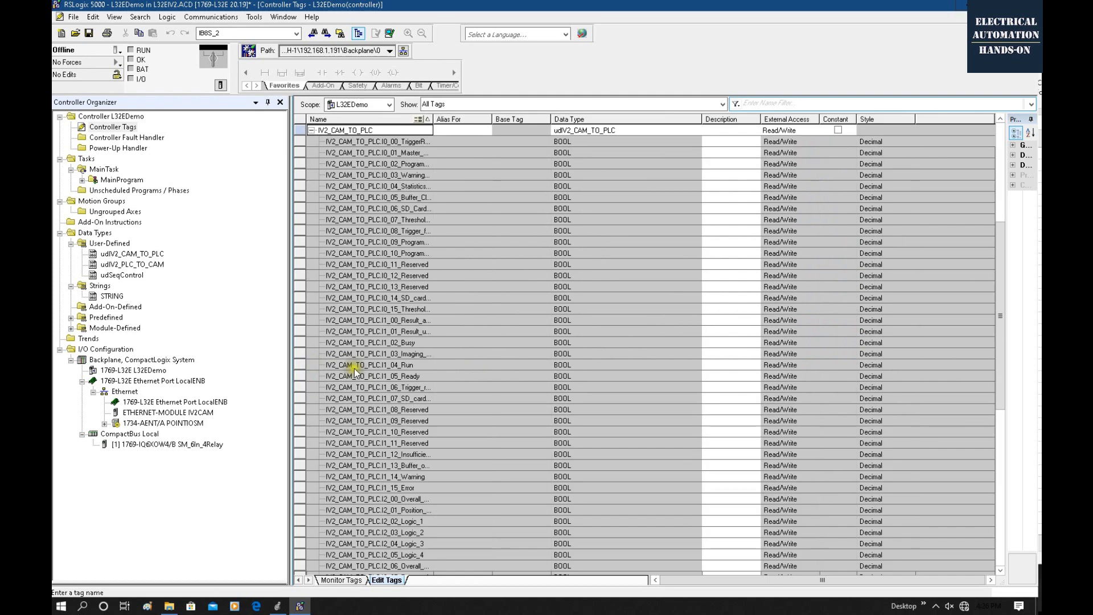
drag(436, 119, 506, 119)
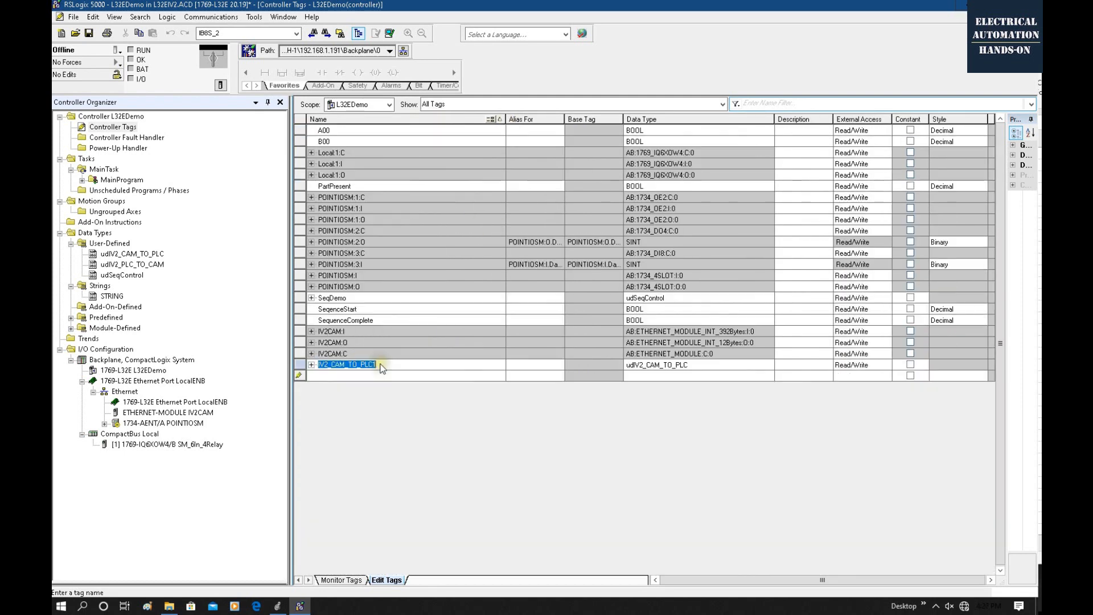
double_click(381, 365)
click(380, 365)
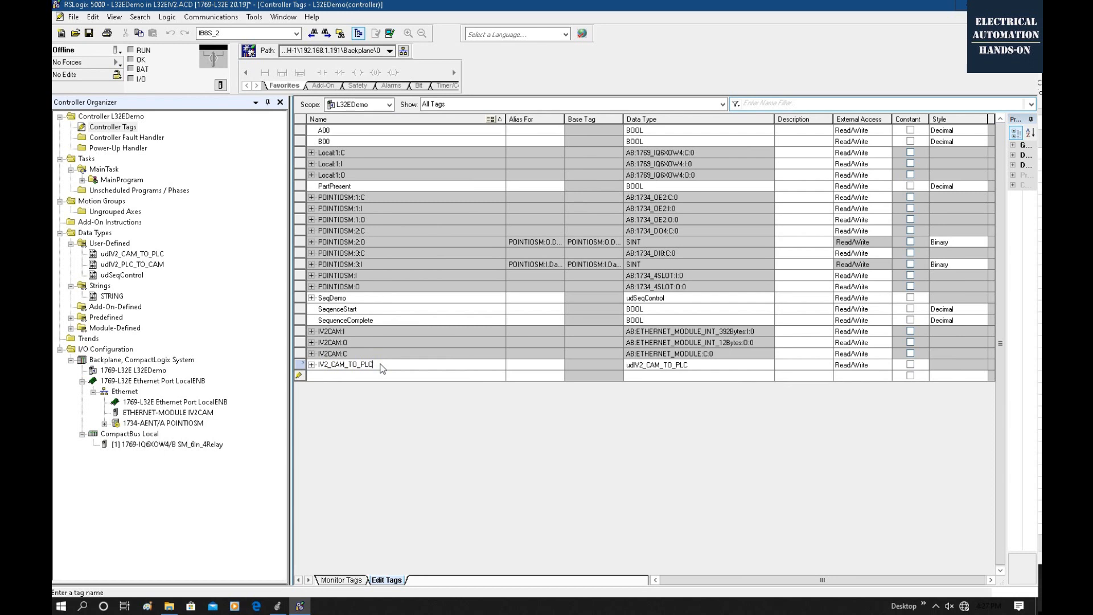
Create a controller tag named IV2_PLC_TO_CAM with the data type udIV2_PLC_TO_CAM.
click(337, 376)
text(iv)
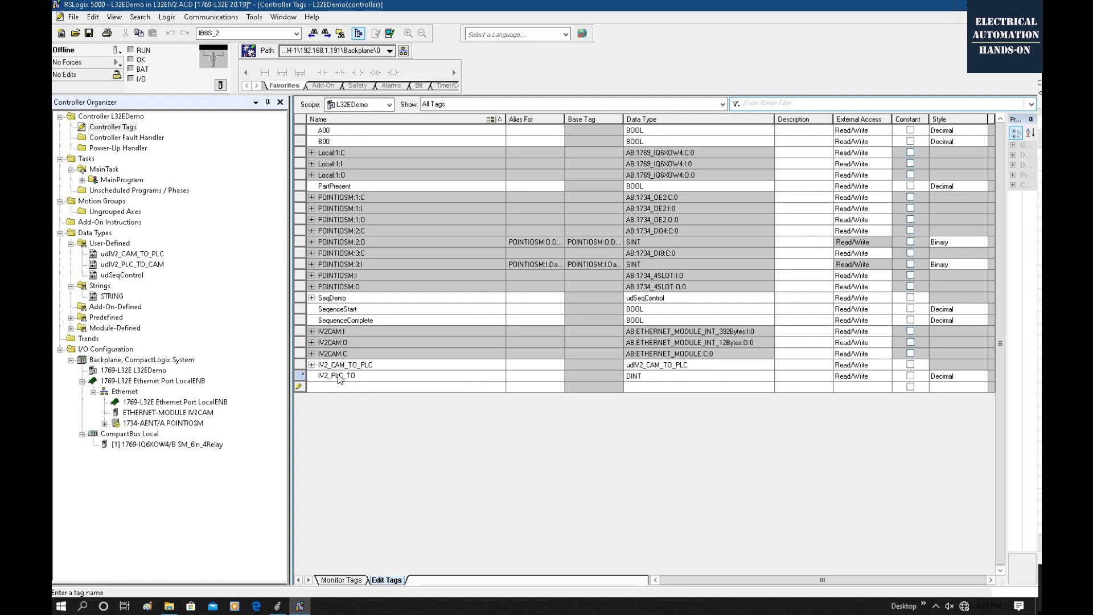
click(653, 377)
text(udIV2_CAM_TO_PLC)
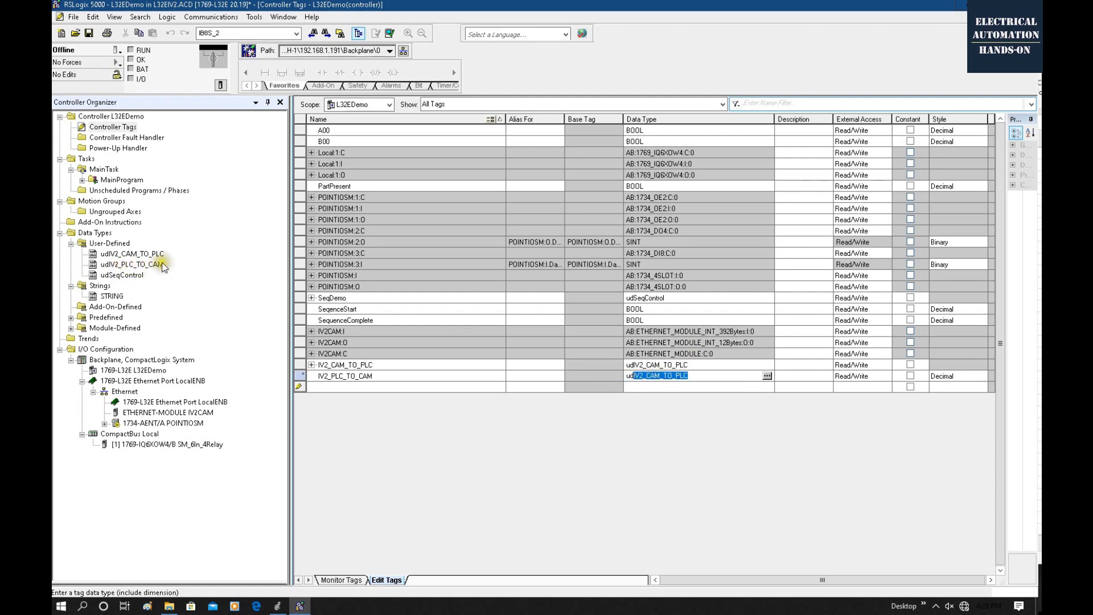
click(767, 376)
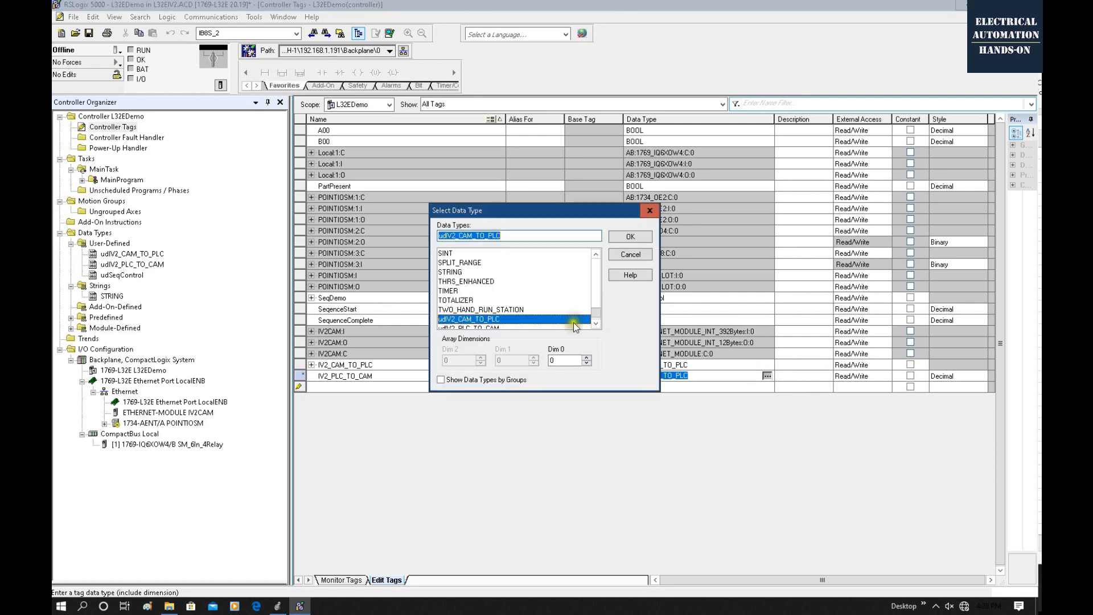
scroll(487, 308, down, 1)
click(485, 301)
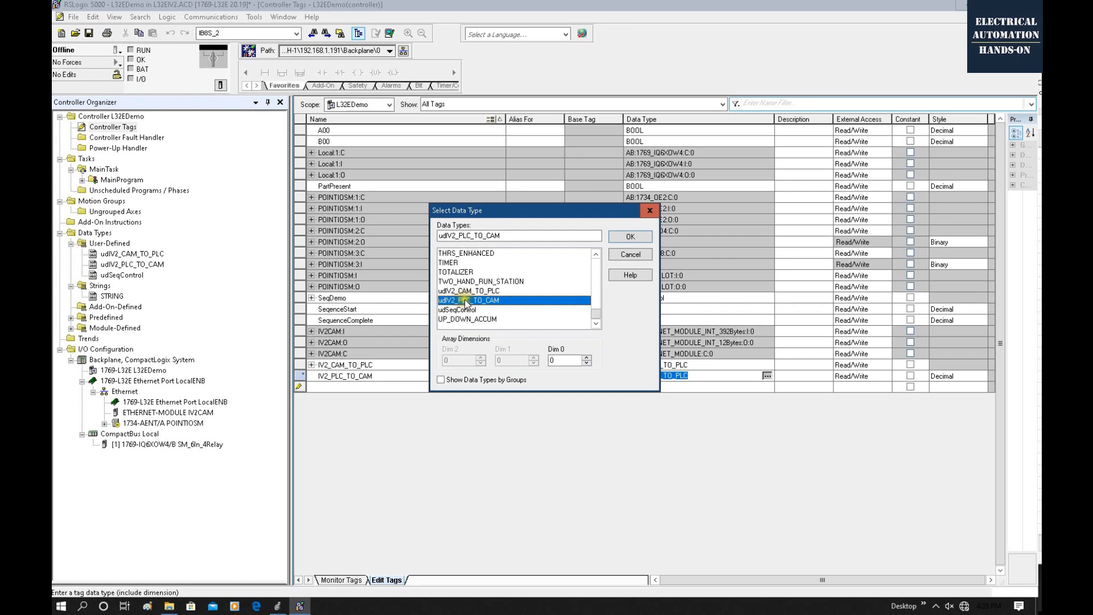
click(617, 238)
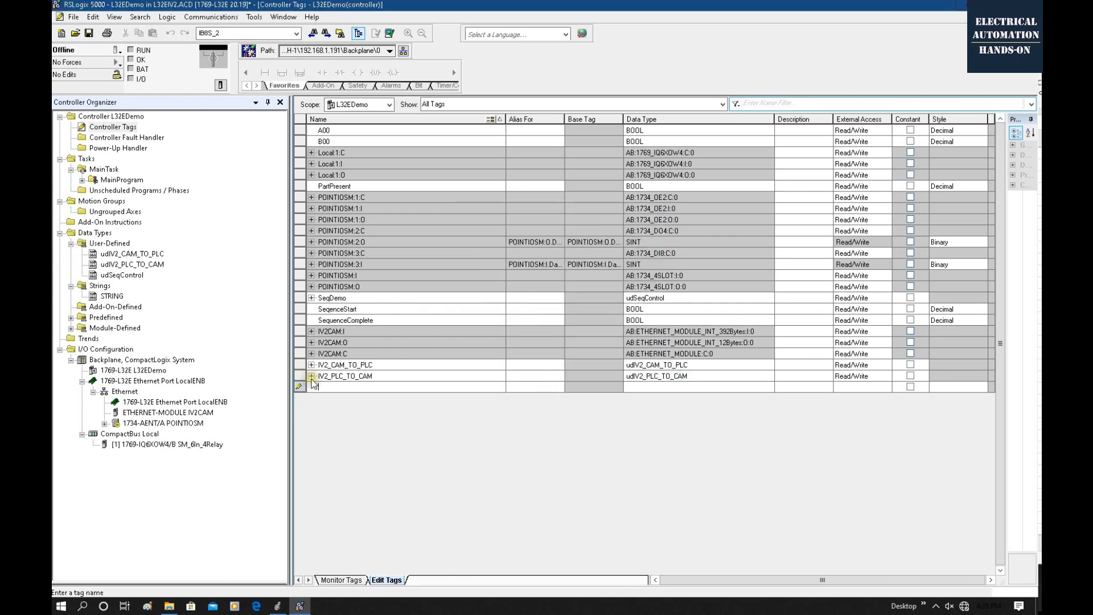
Expand the IV2_PLC_TO_CAM tag to examine its request and reserved members, and collapse it.
click(311, 376)
scroll(450, 236, up, 3)
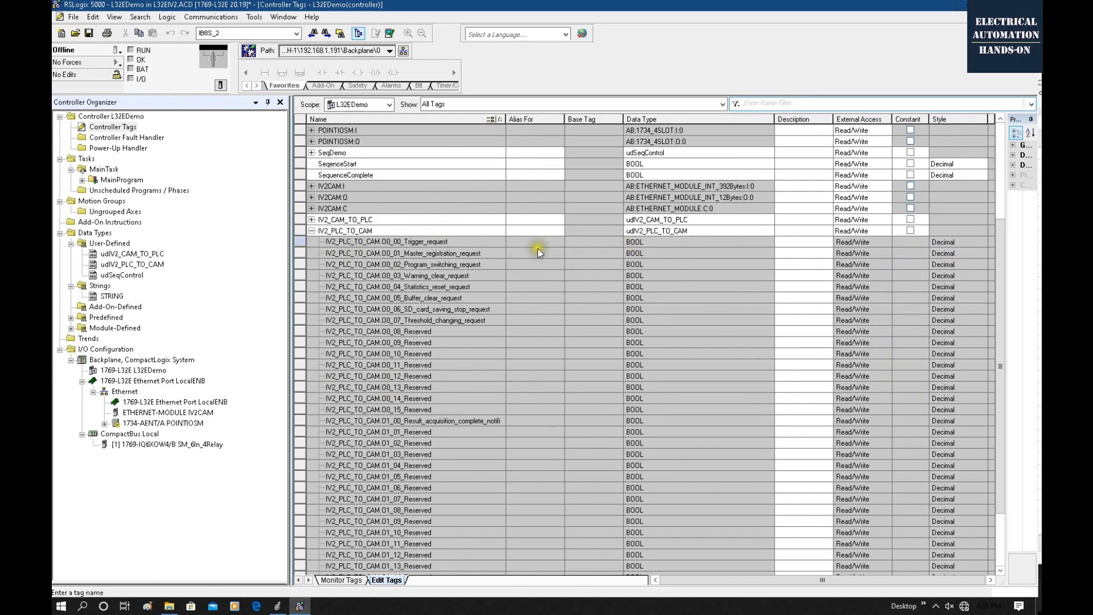
click(308, 235)
scroll(370, 307, up, 5)
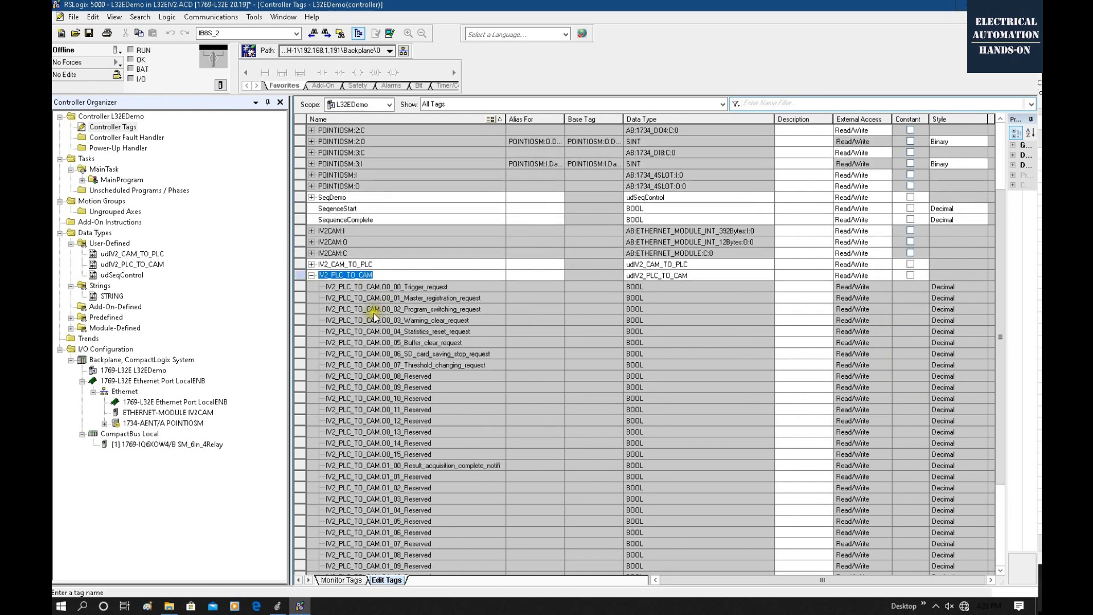
click(311, 287)
click(384, 374)
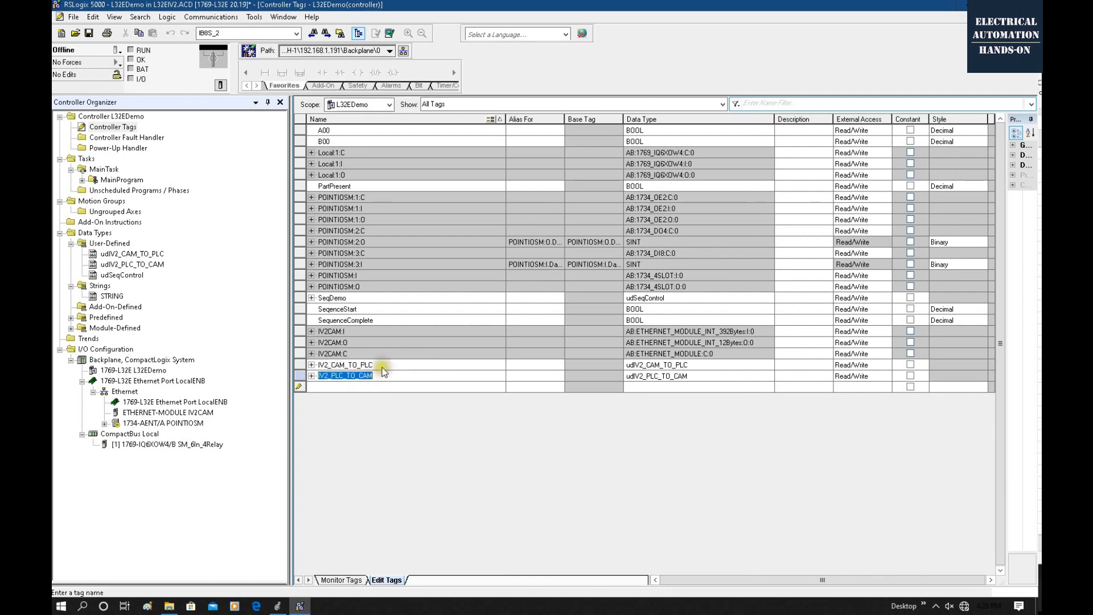
Compare the module tags IV2CAM:I and IV2CAM:O with the user-defined tags IV2_CAM_TO_PLC and IV2_PLC_TO_CAM.
click(328, 332)
drag(370, 363, 348, 326)
double_click(345, 331)
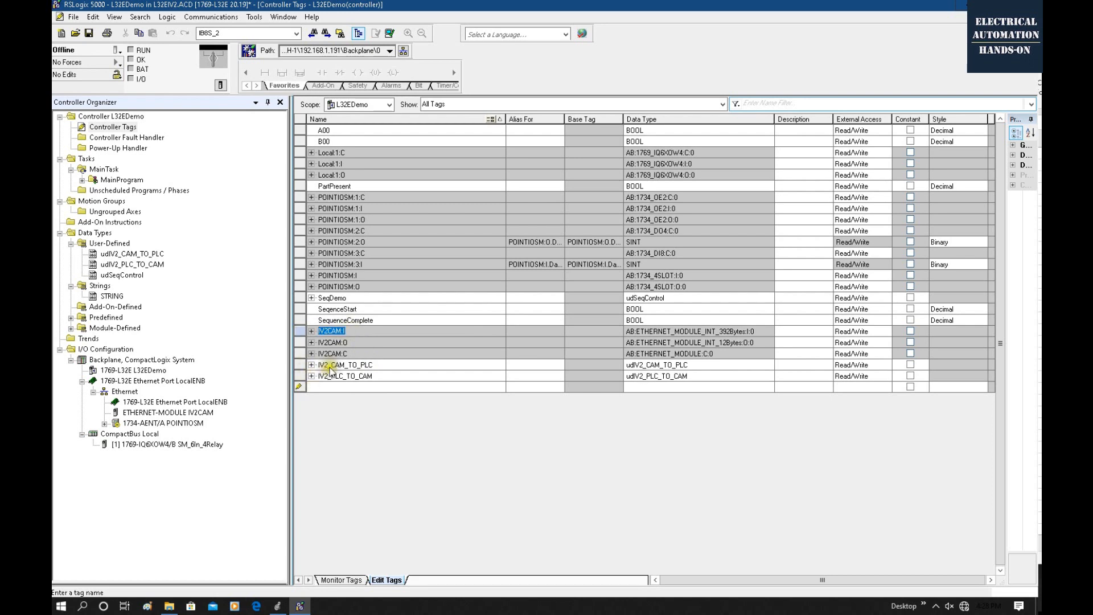
click(353, 342)
double_click(355, 342)
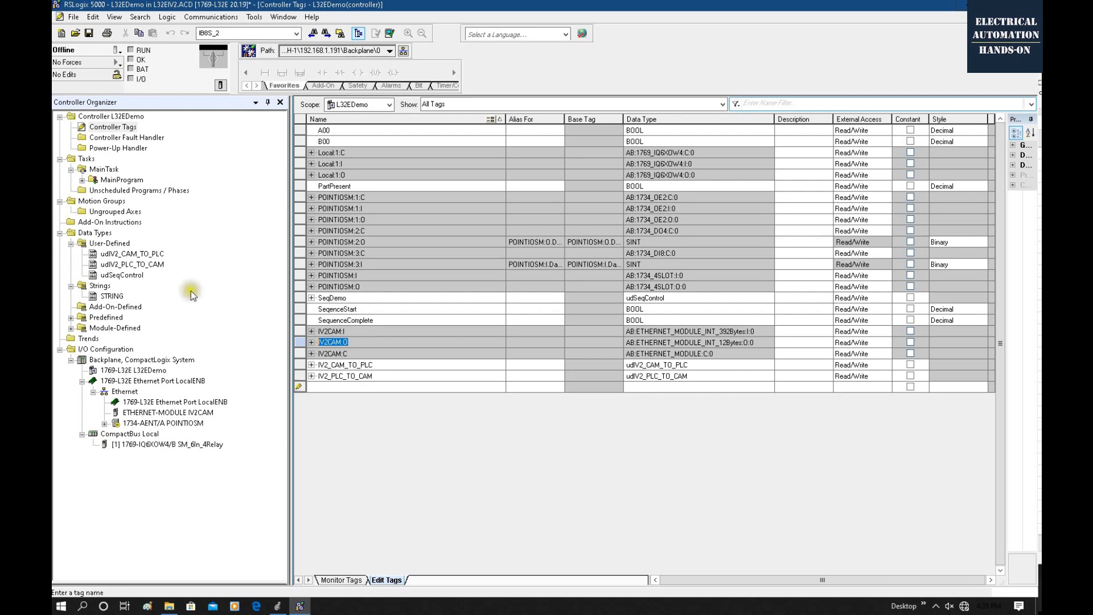
Open the MainRoutine ladder of MainProgram and select the rung that calls SequenceDemoControl.
click(82, 180)
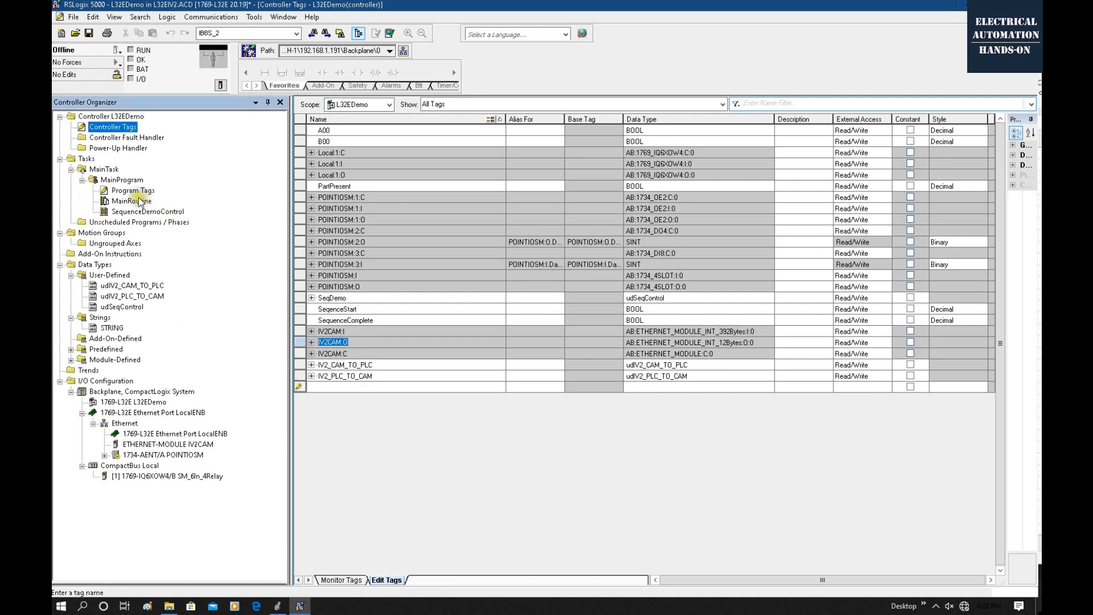
click(131, 202)
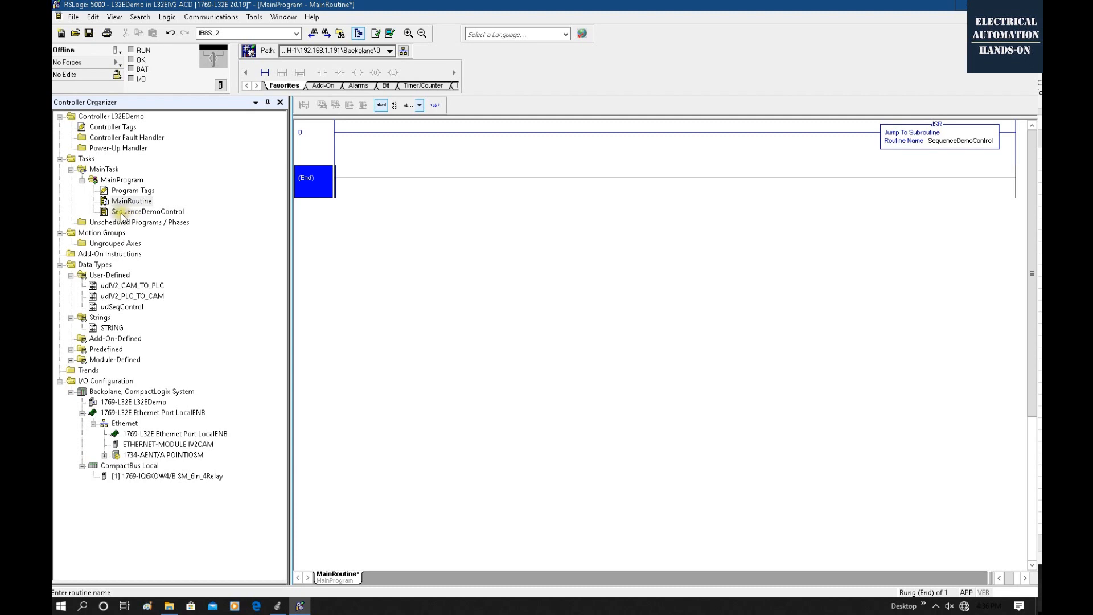
click(163, 212)
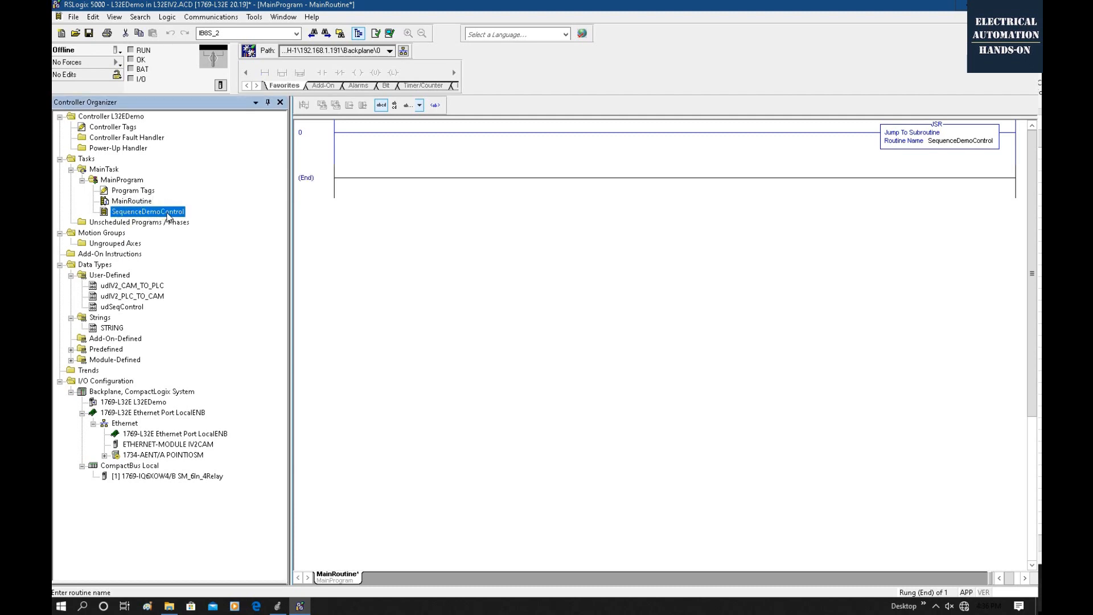
click(468, 272)
click(326, 146)
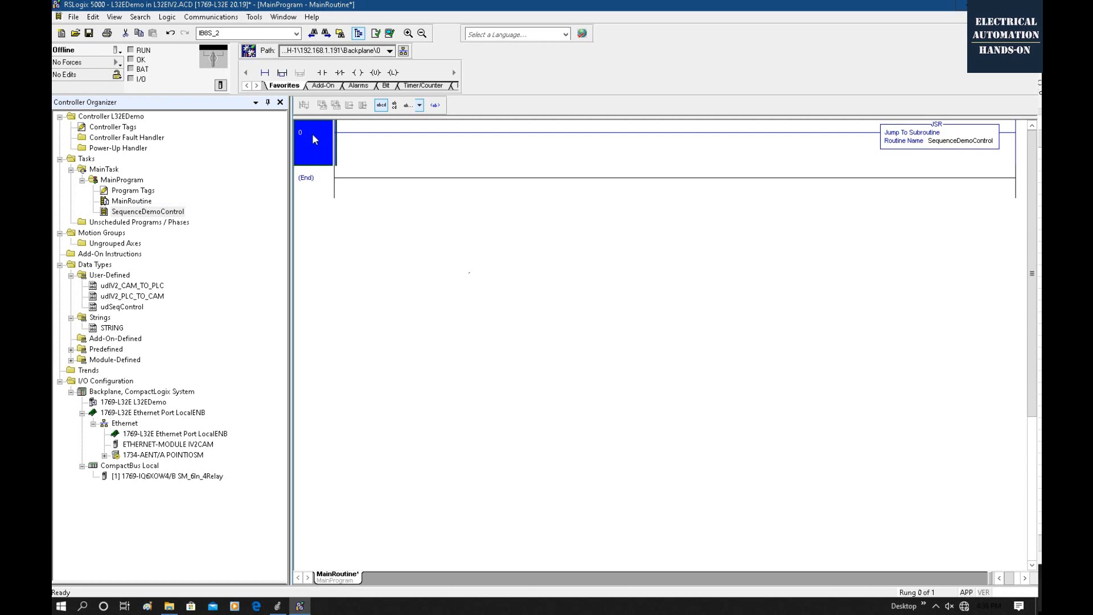
Add a new rung above the SequenceDemoControl JSR rung and insert a COP instruction in it.
right_click(310, 132)
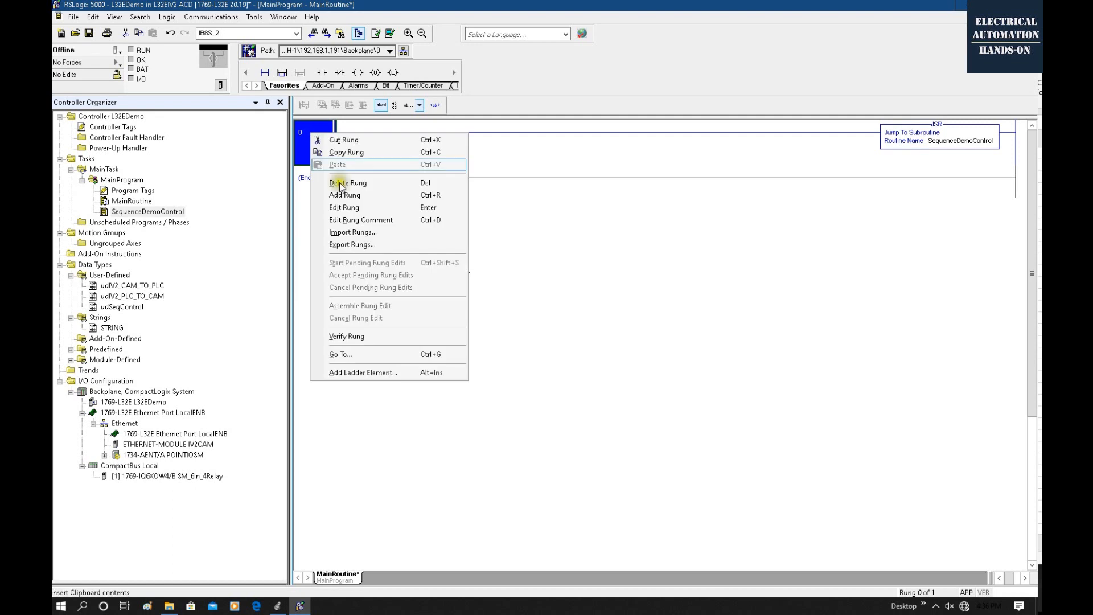
click(344, 196)
drag(319, 147, 332, 208)
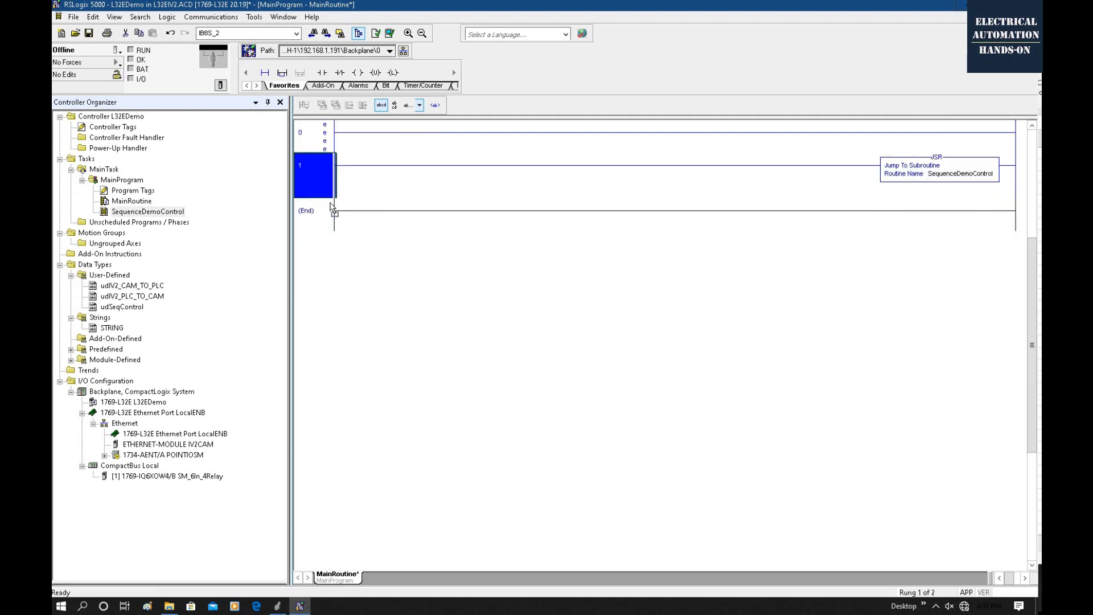
double_click(317, 141)
text(cop)
key(Return)
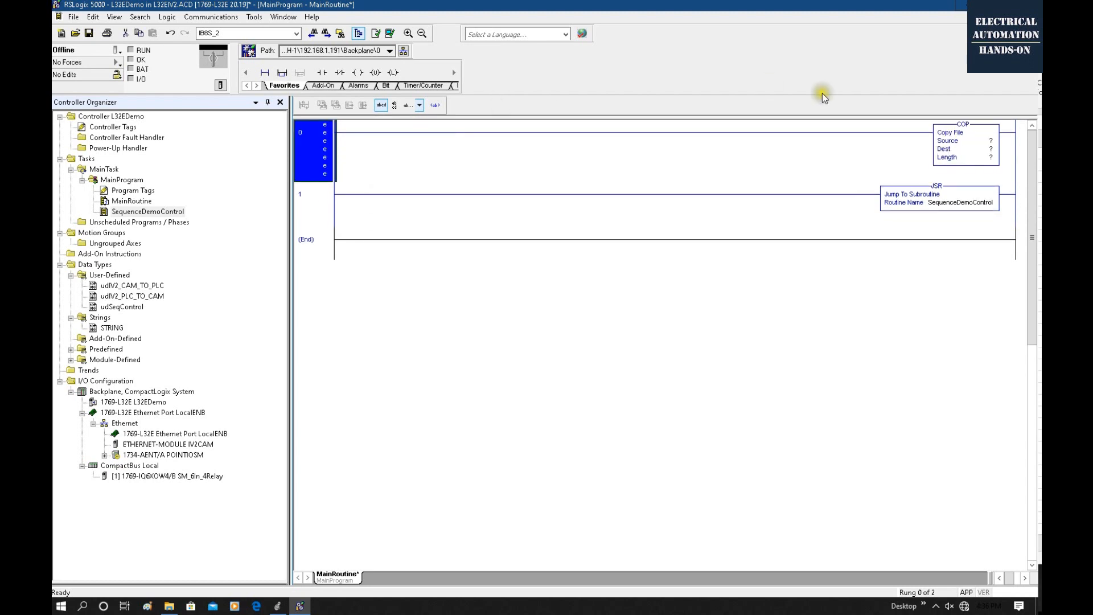
Set the source of the COP instruction to IV2CAM:I.Data[0].
double_click(992, 141)
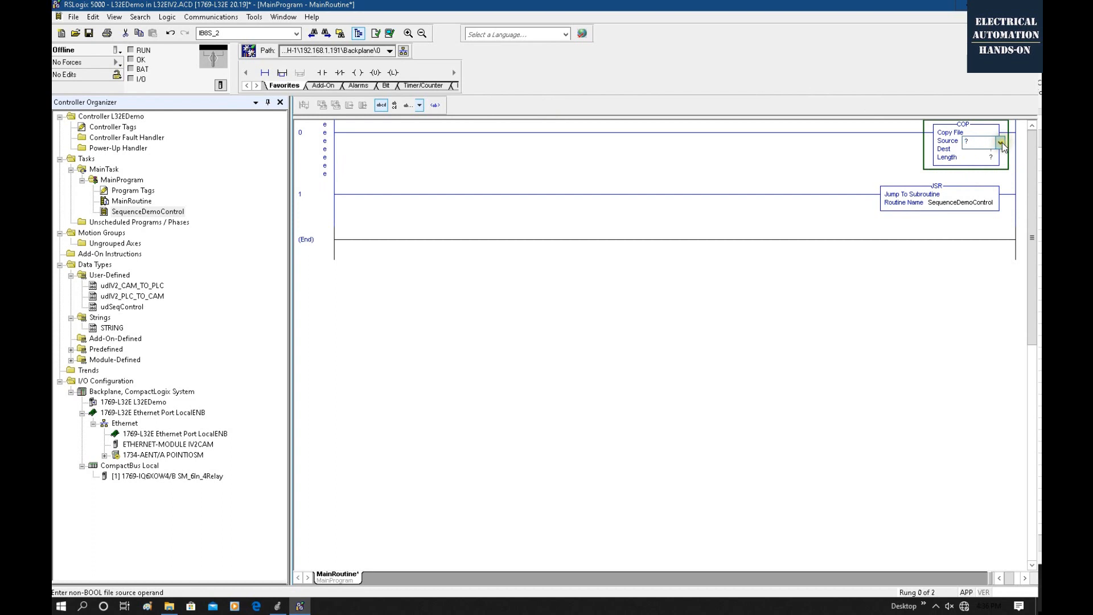
click(1001, 142)
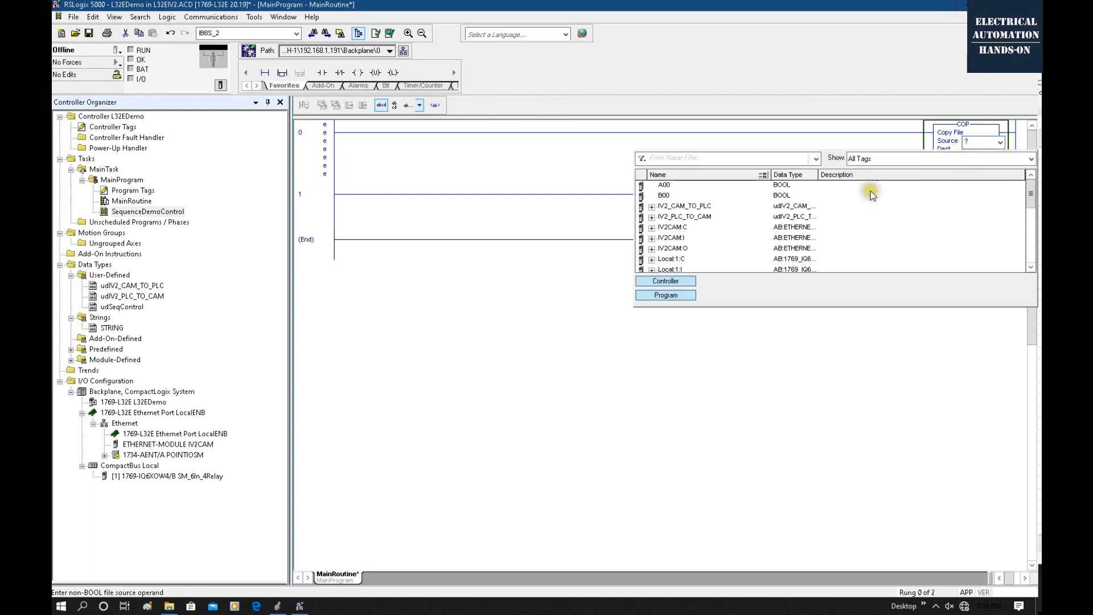
click(664, 228)
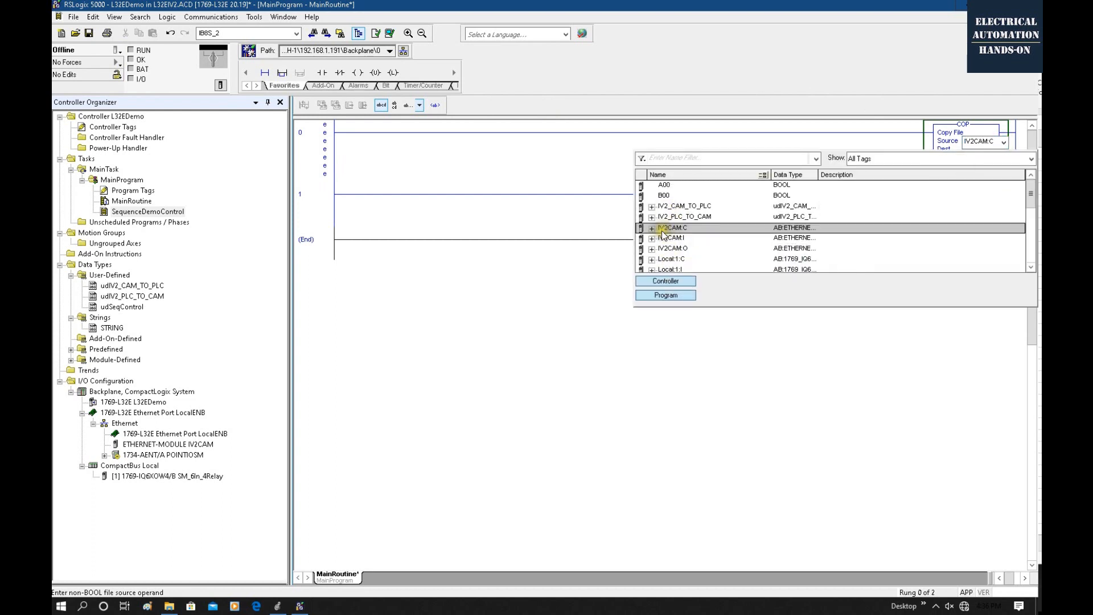
click(676, 240)
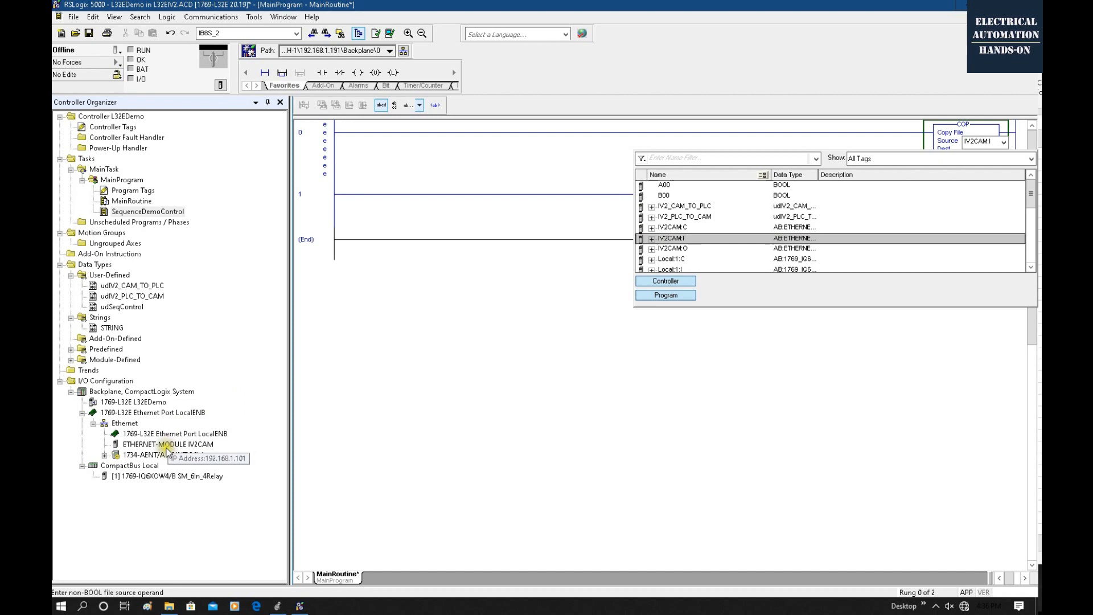
double_click(663, 240)
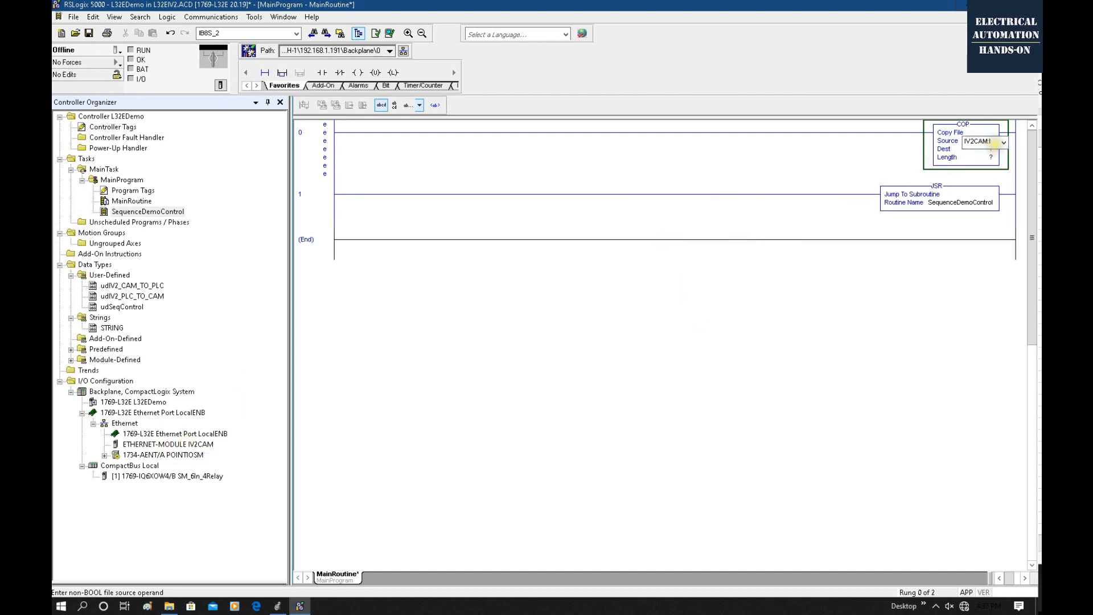
text(.Data)
click(1006, 144)
text([0)
text(])
key(Return)
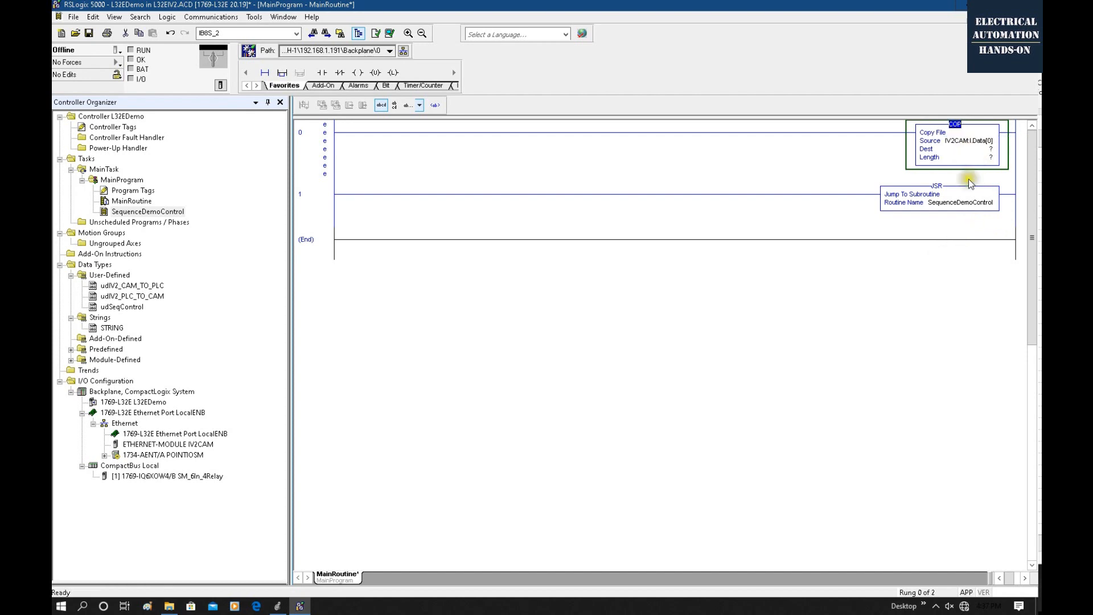
Set the COP instruction's destination to IV2_CAM_TO_PLC and its length to 1.
double_click(974, 151)
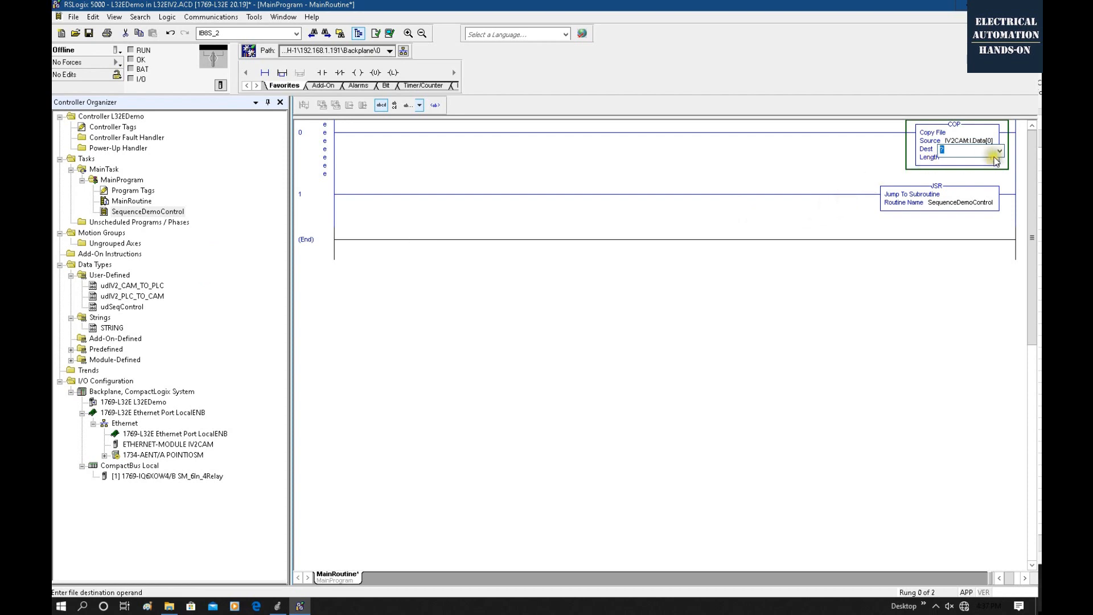
click(1000, 151)
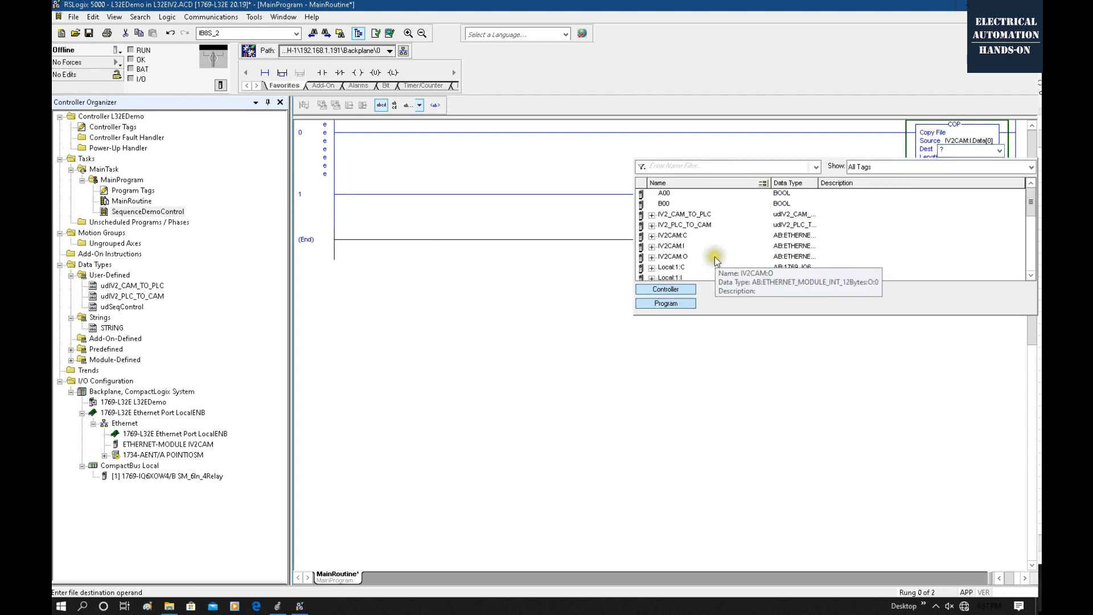
click(663, 215)
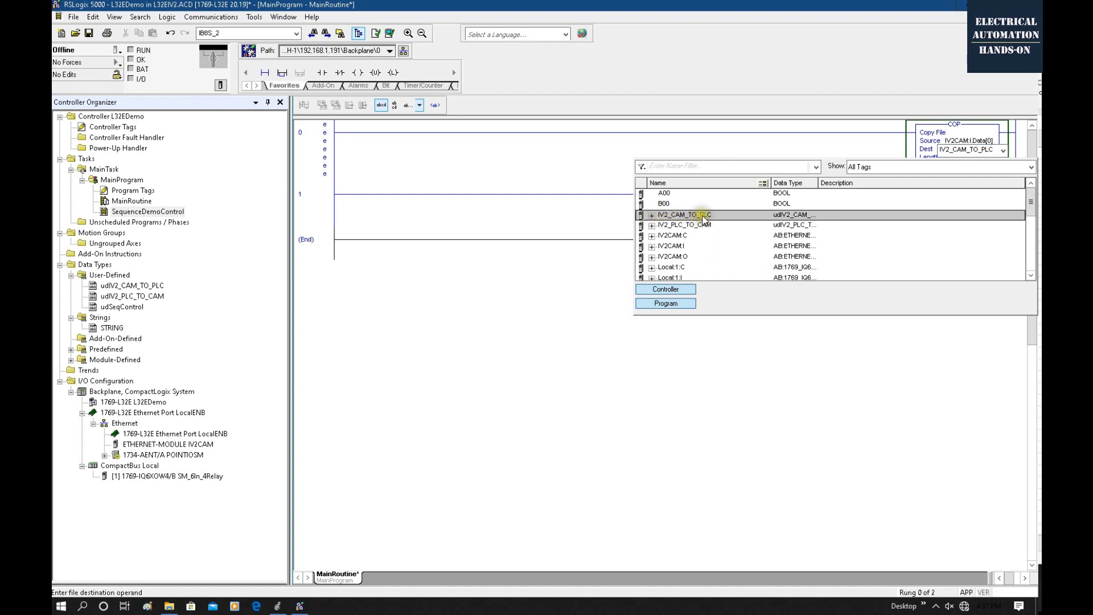
drag(820, 182, 931, 183)
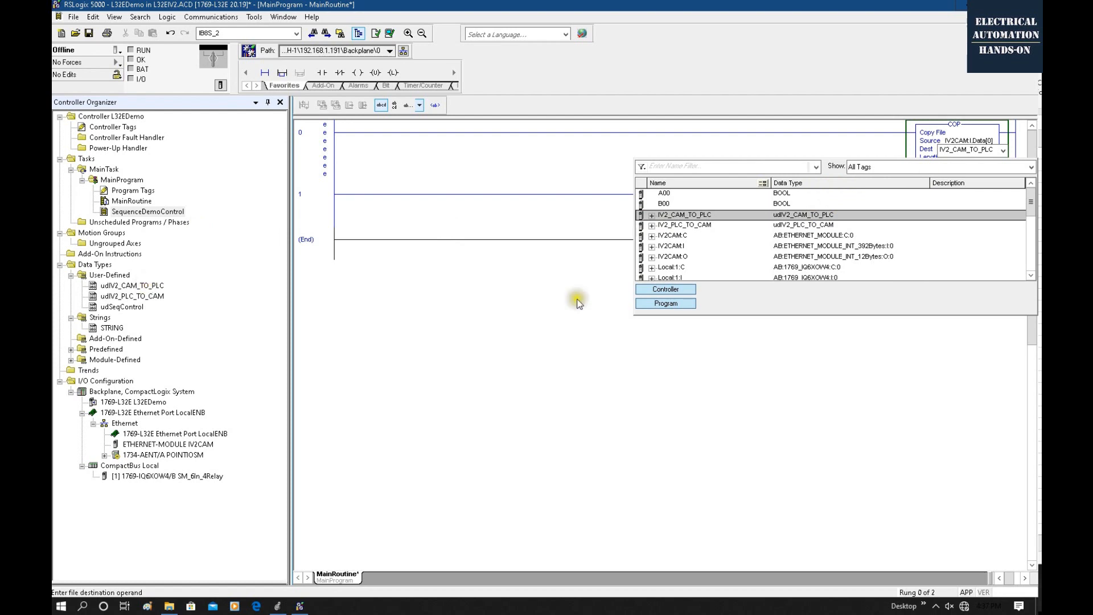
double_click(815, 215)
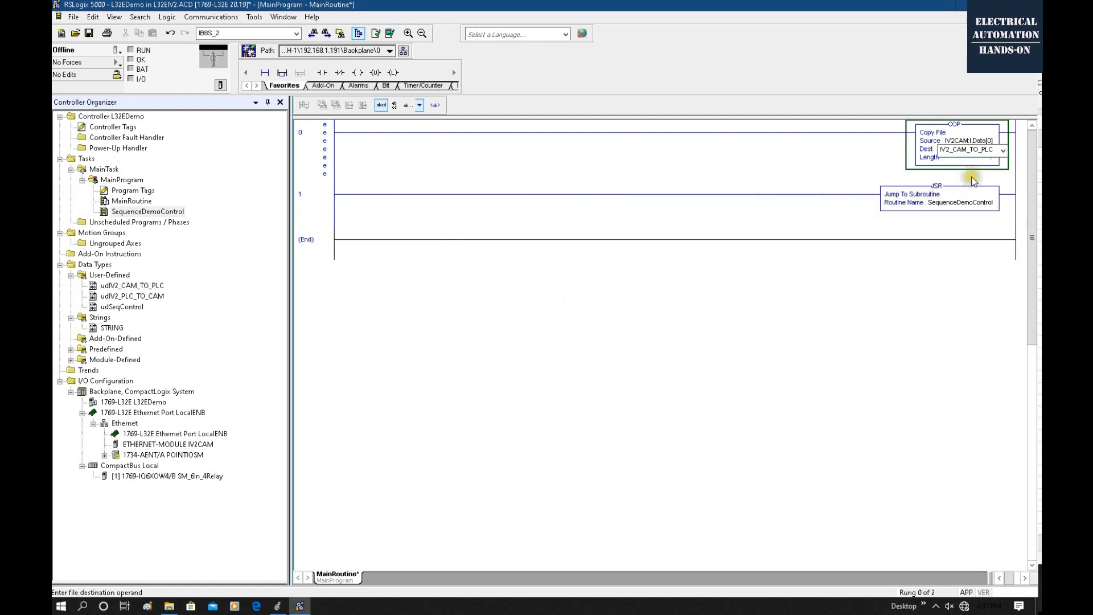
double_click(975, 159)
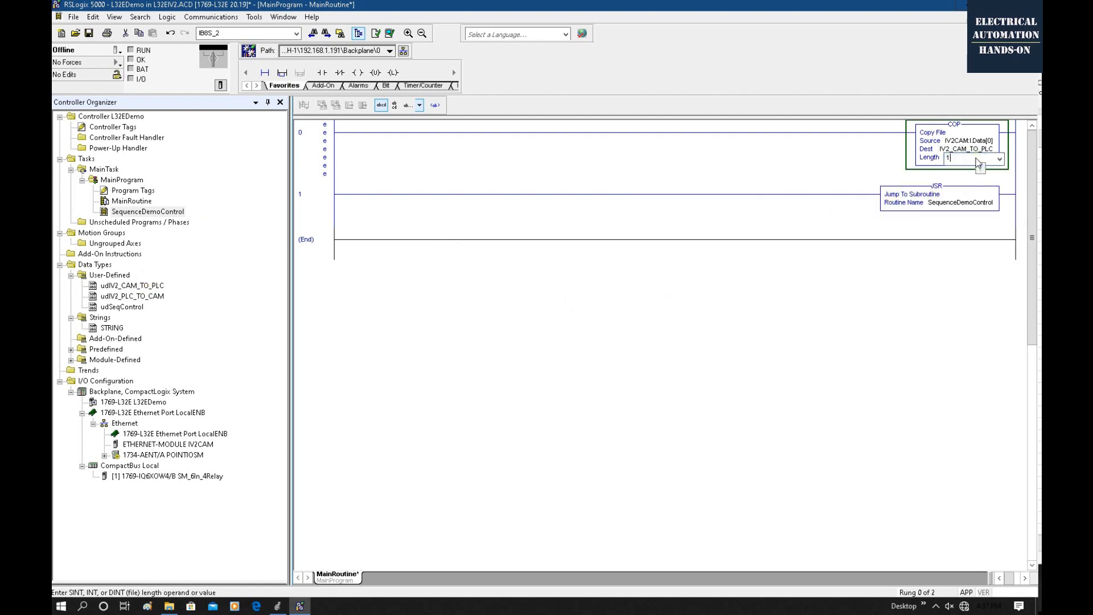
click(911, 279)
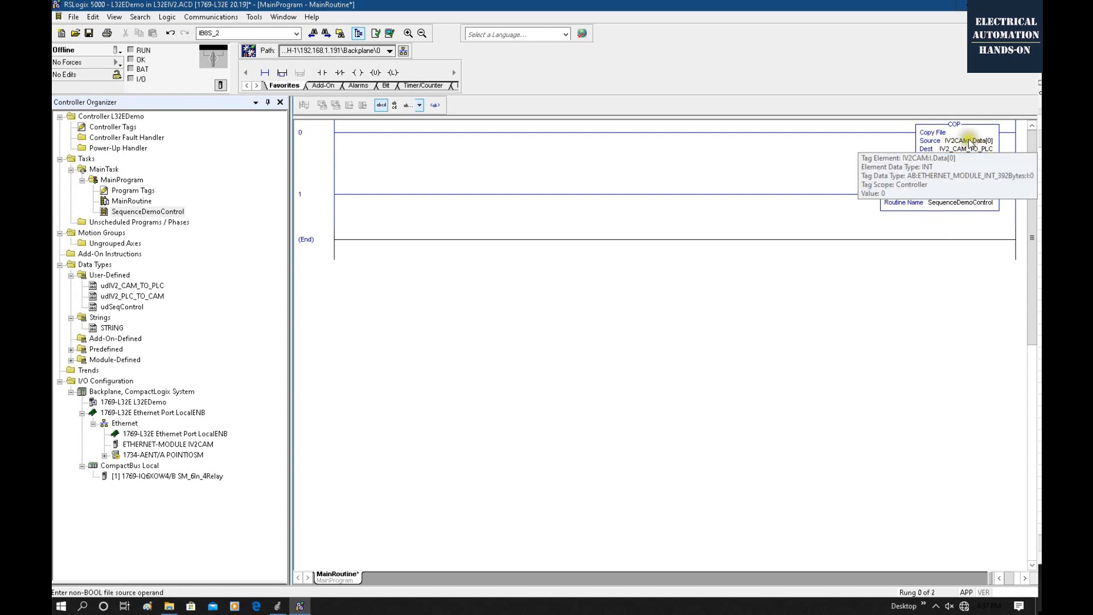
click(968, 157)
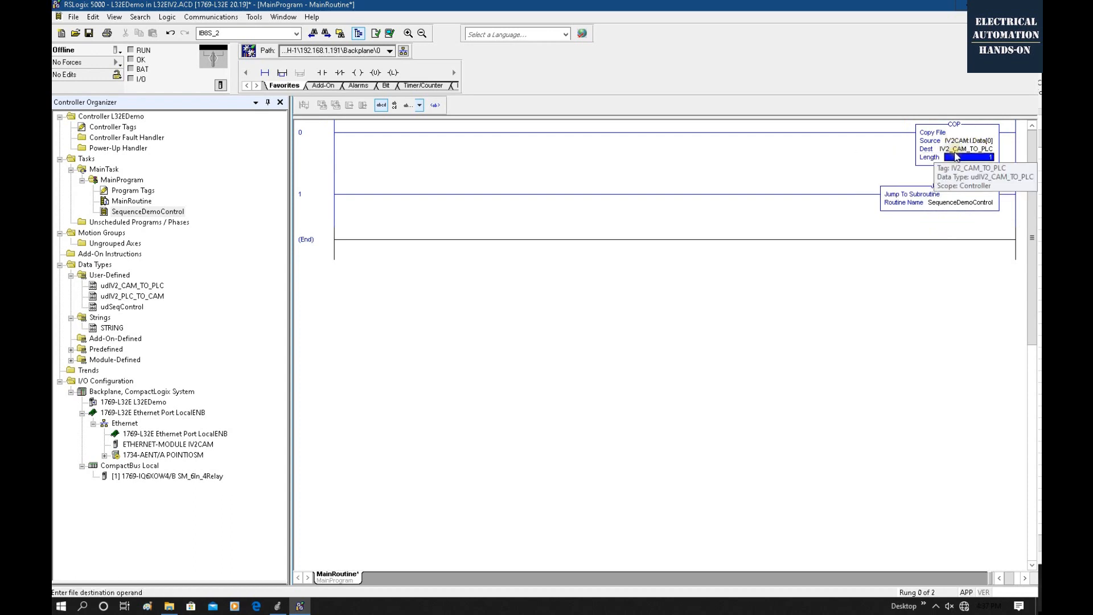
Add a new rung below the SequenceDemoControl JSR rung and insert a COP instruction in it.
click(720, 229)
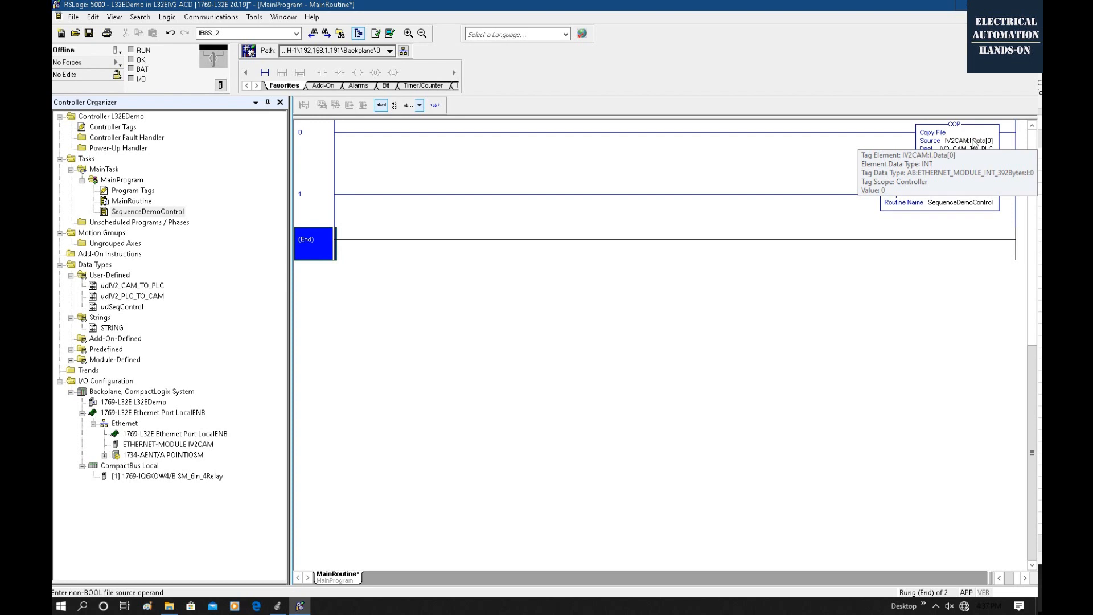
click(838, 162)
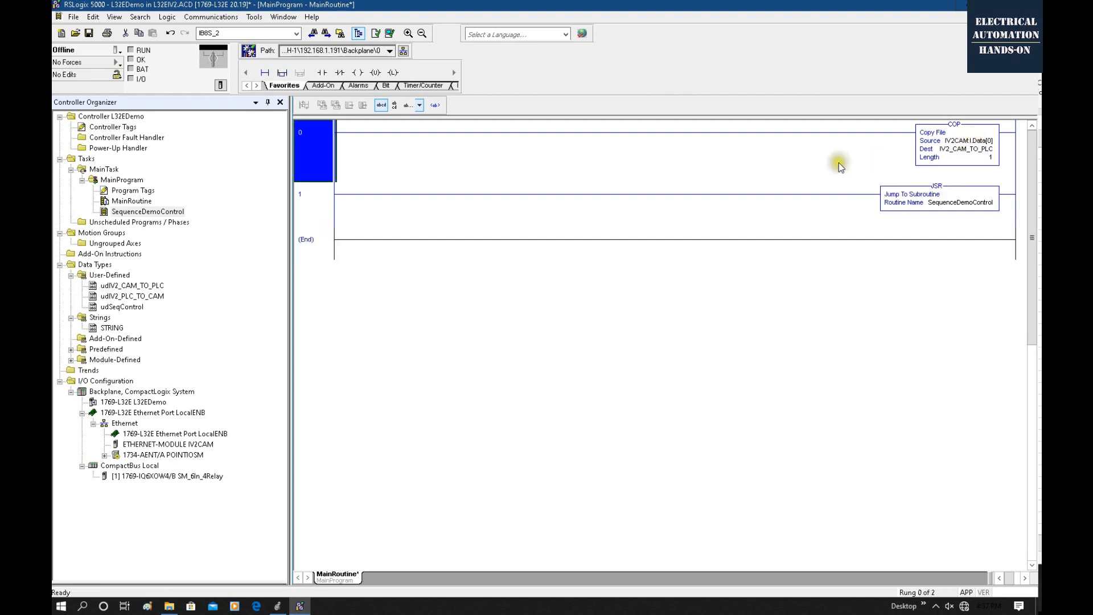
right_click(314, 207)
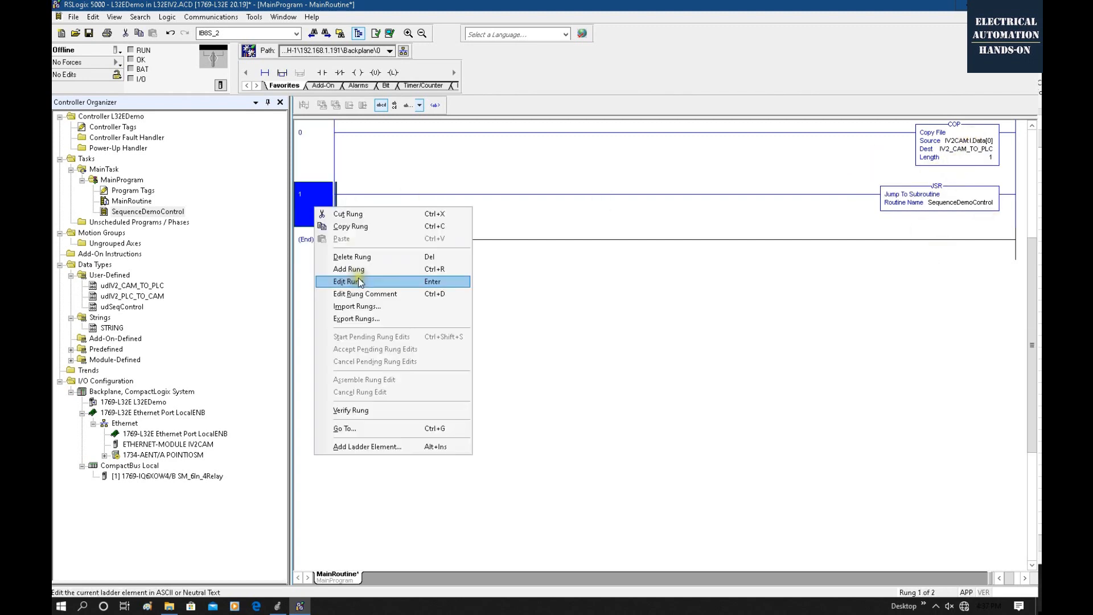
click(359, 270)
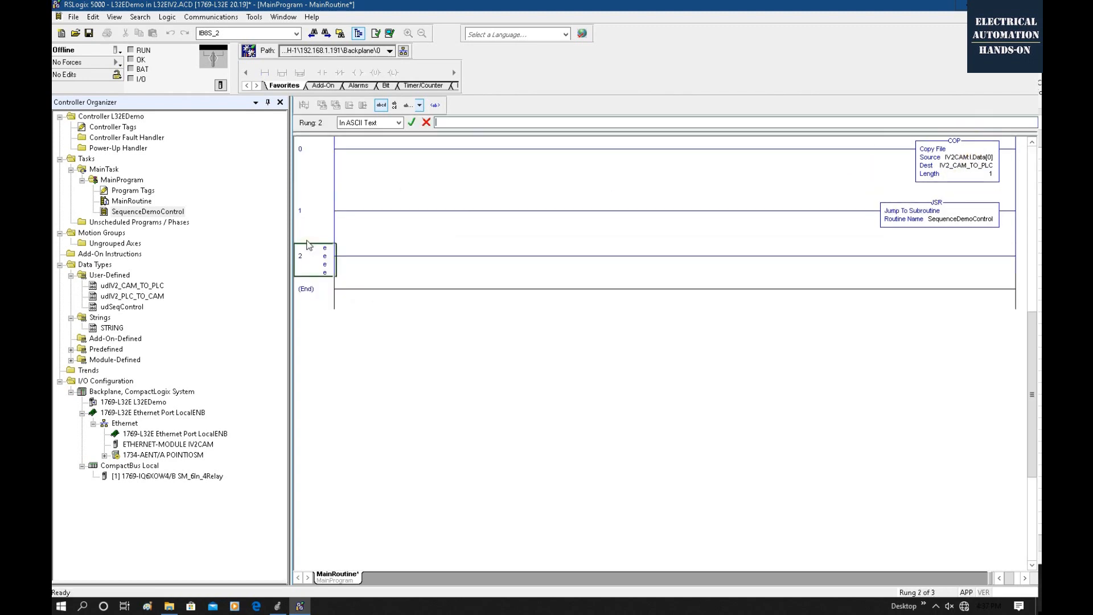
text(cop)
key(Return)
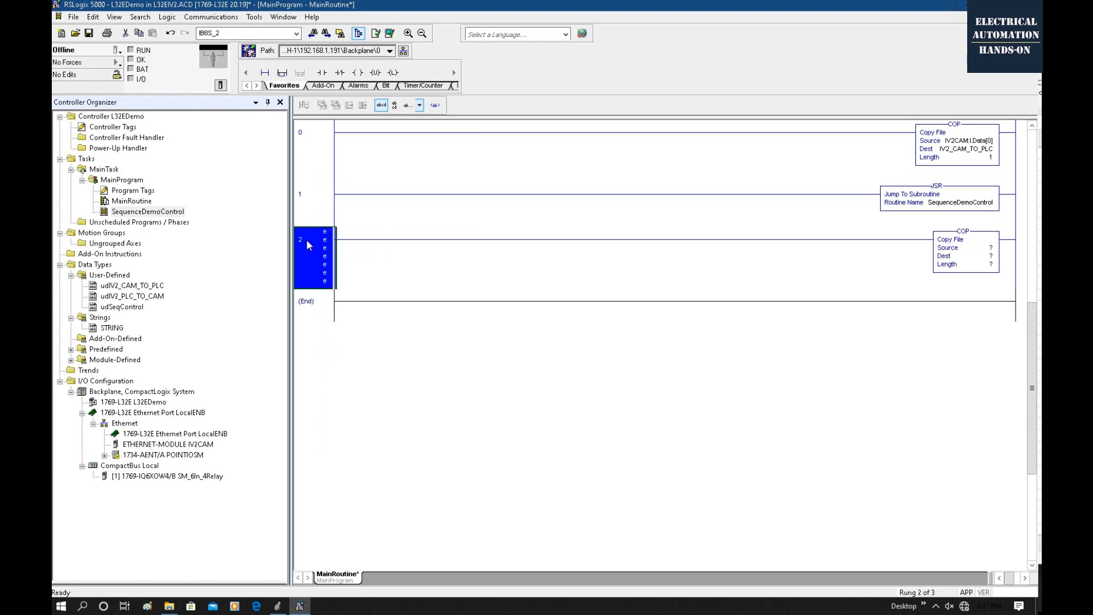
Set the source of the new COP instruction in rung 2 to IV2_PLC_TO_CAM.
double_click(992, 249)
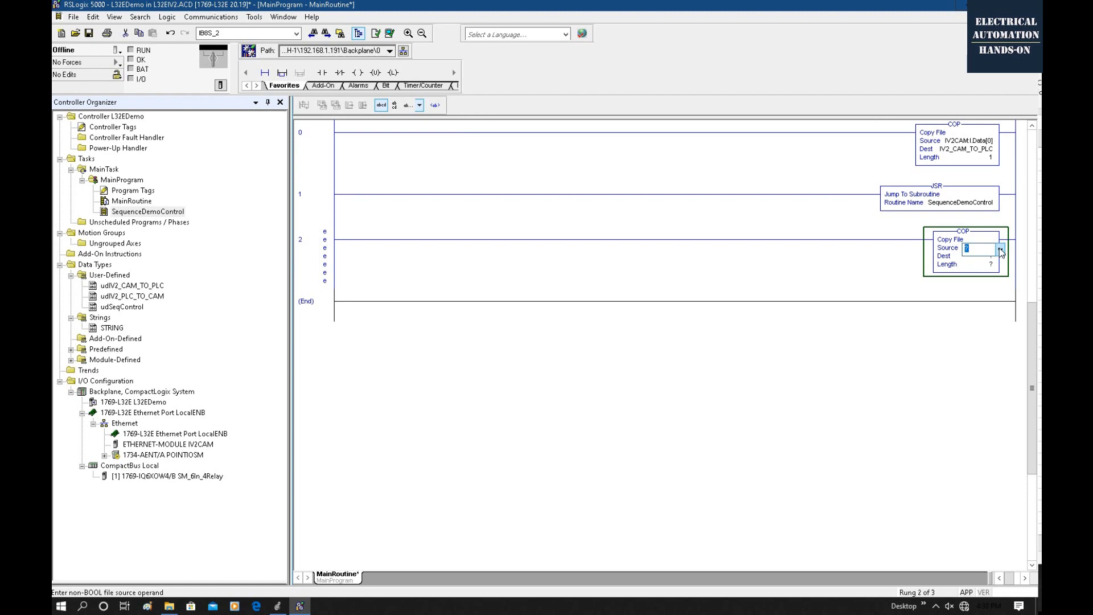
click(1001, 250)
click(687, 324)
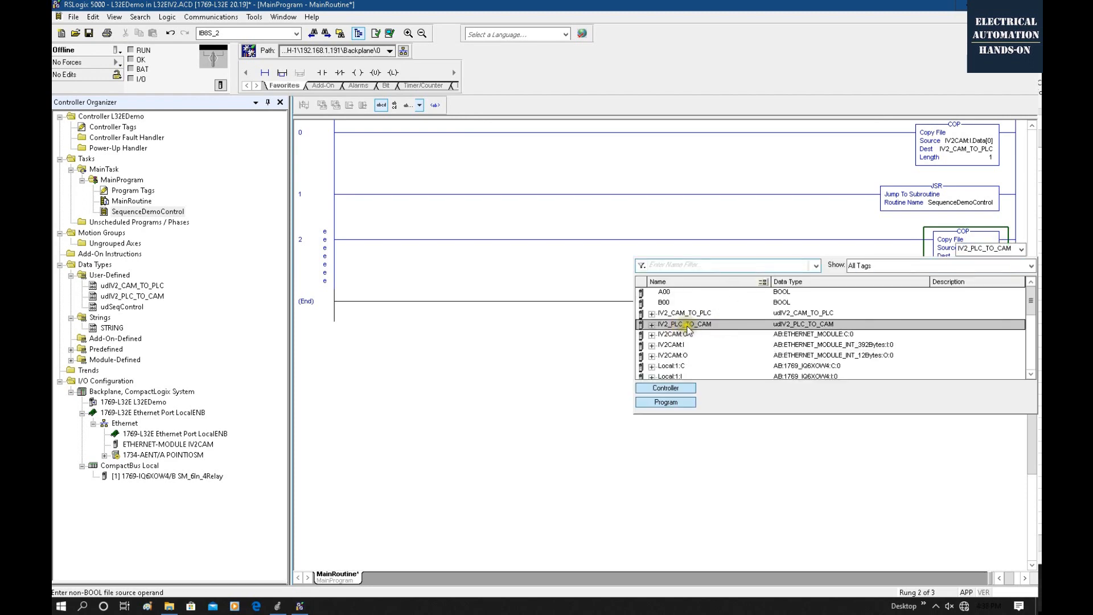
key(Return)
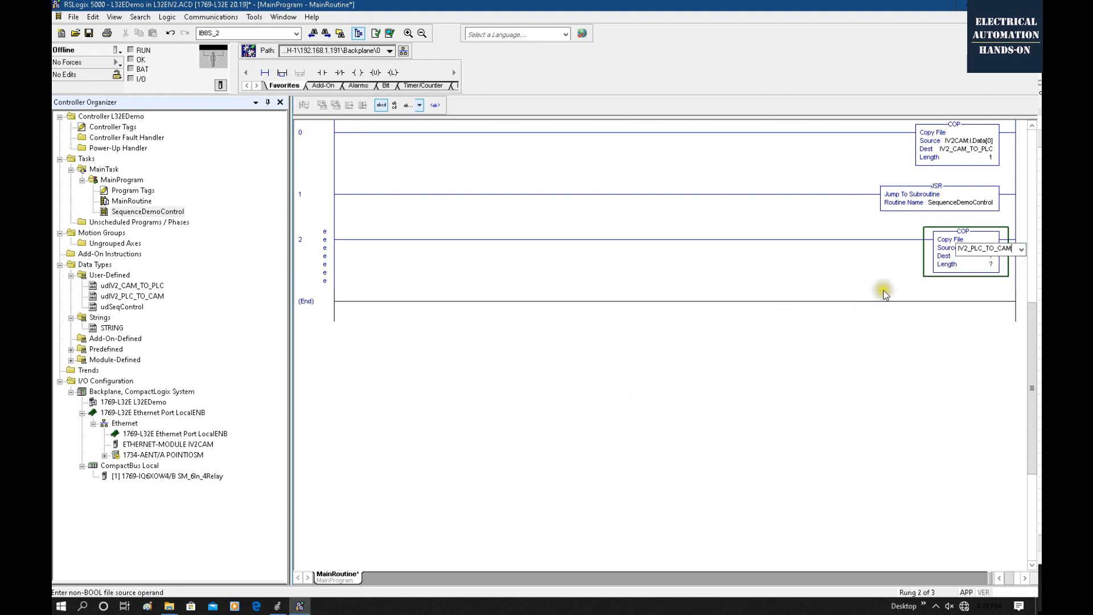
Set the destination of the COP instruction in rung 2 to IV2CAM:O.Data[0].
double_click(980, 259)
click(999, 258)
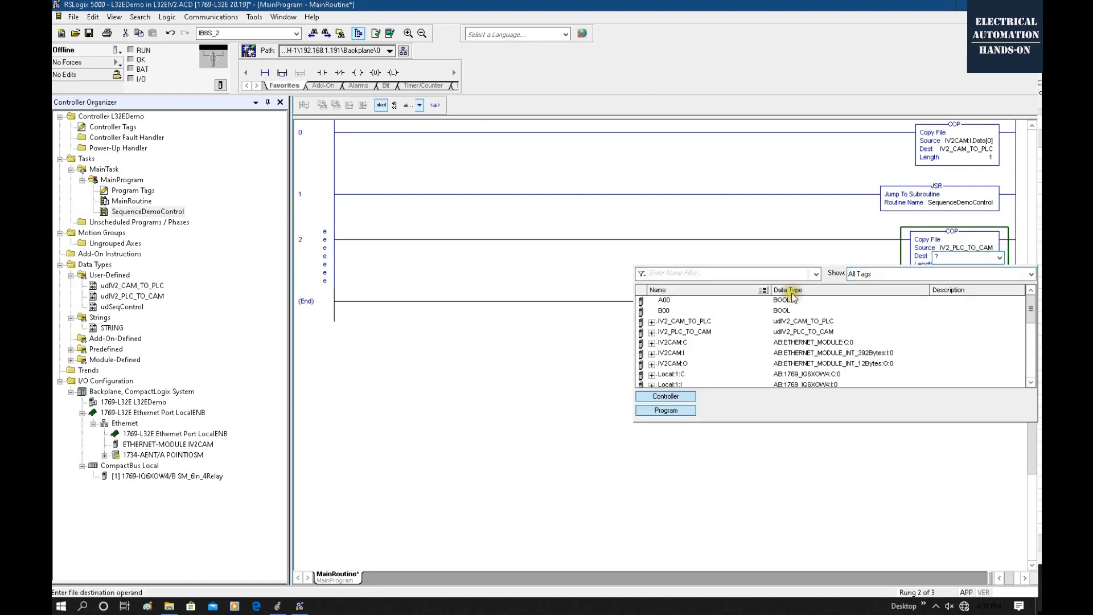
click(670, 356)
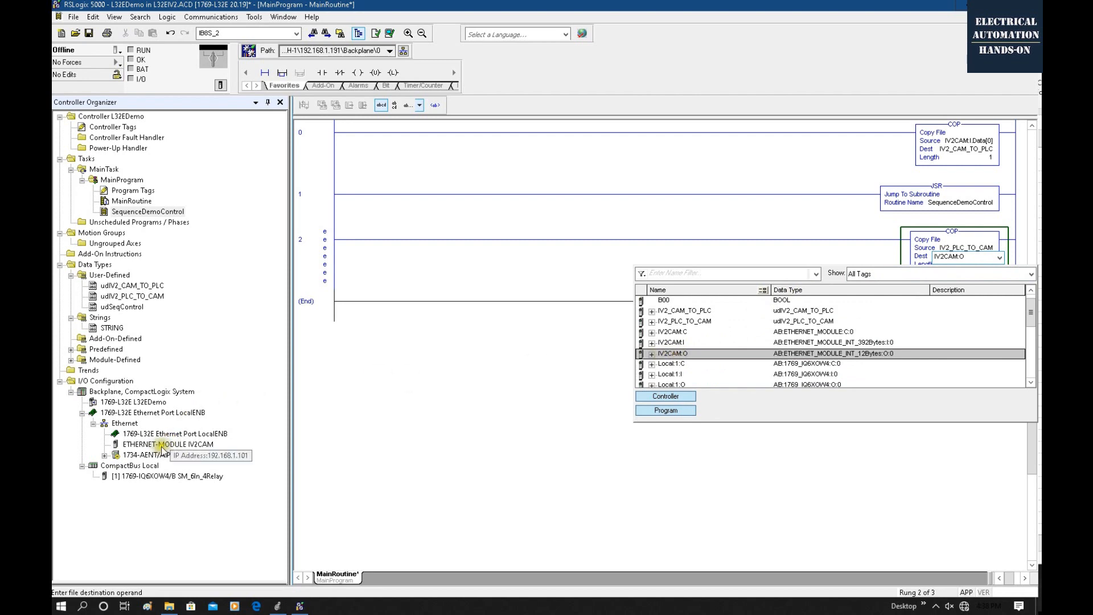
click(652, 354)
click(698, 364)
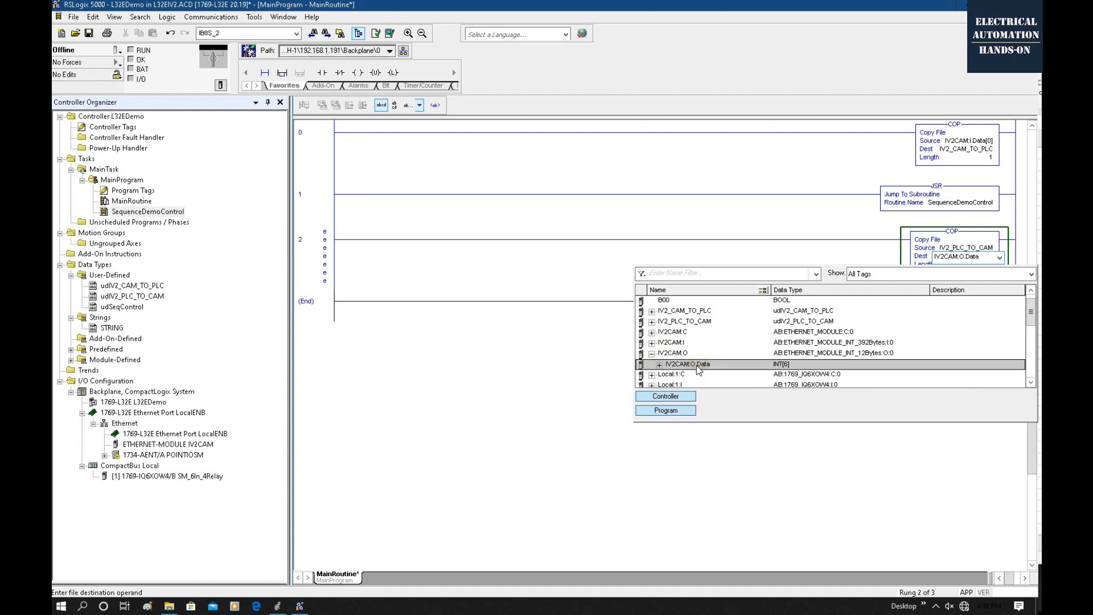
double_click(701, 365)
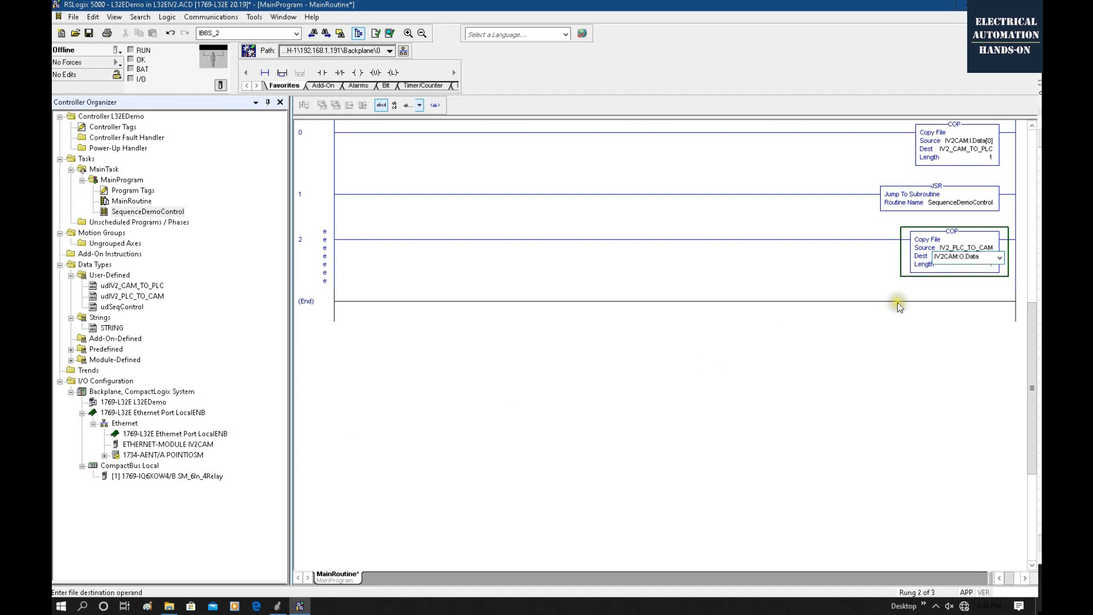
text([0)
key(Return)
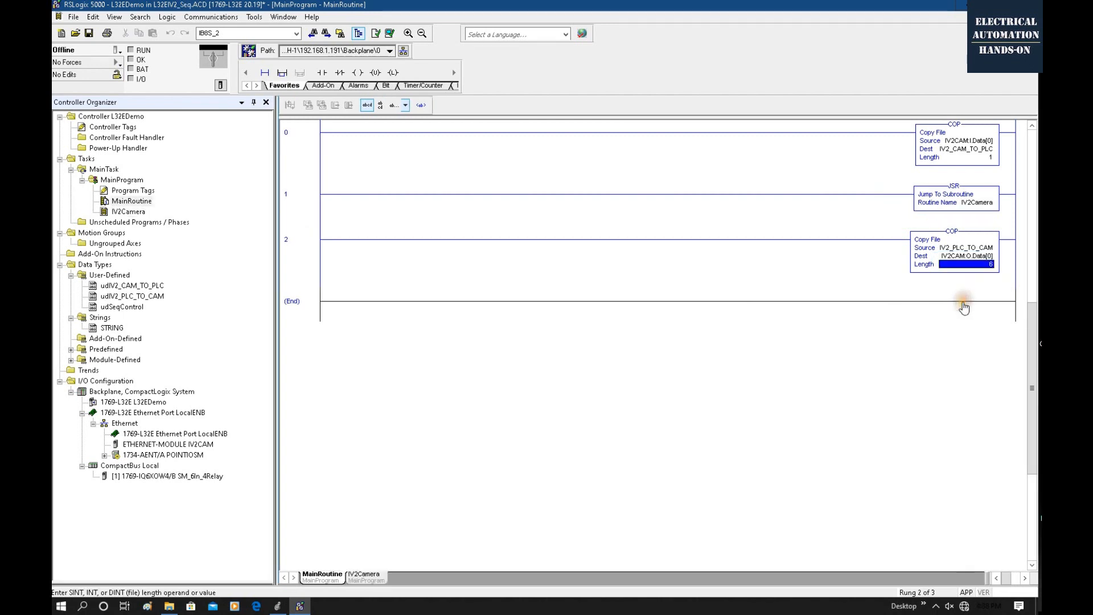
Review the destination and length operands of the COP instruction in rung 2.
click(964, 257)
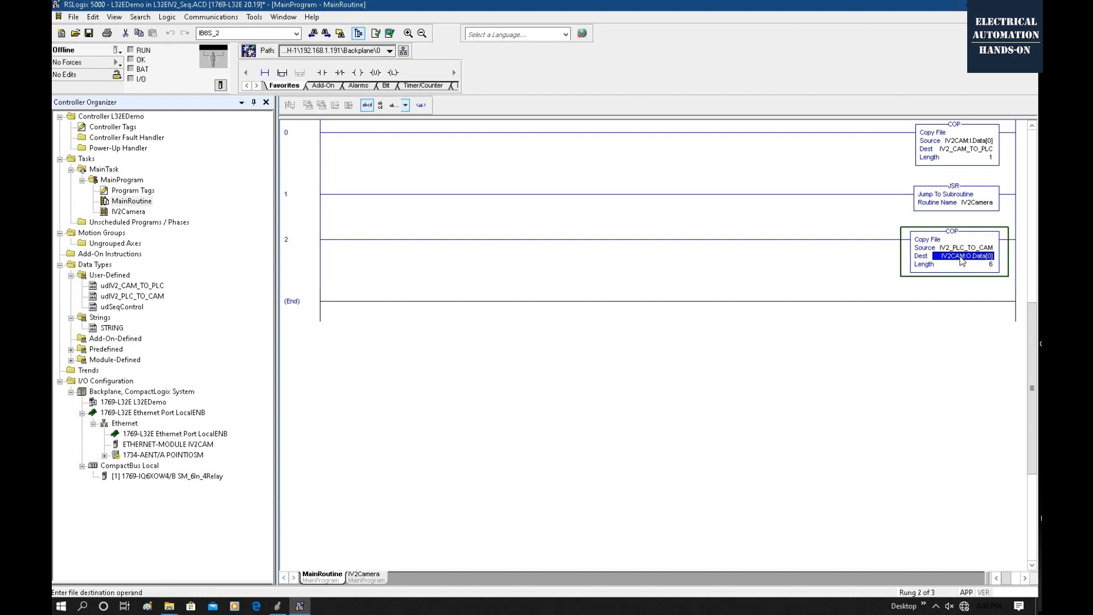
click(985, 266)
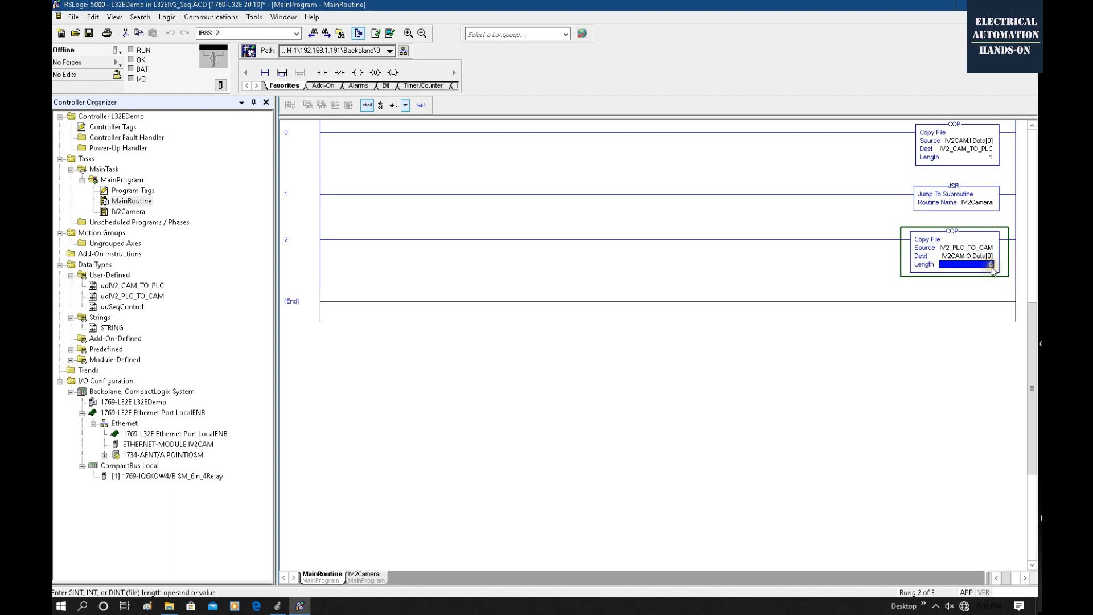
click(989, 257)
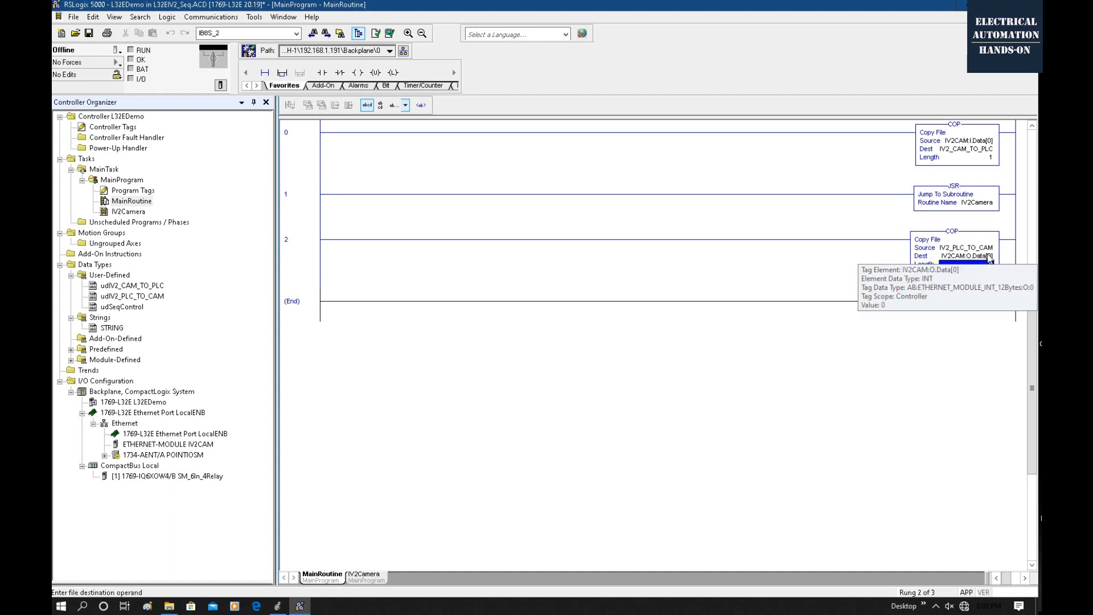
click(964, 311)
click(984, 266)
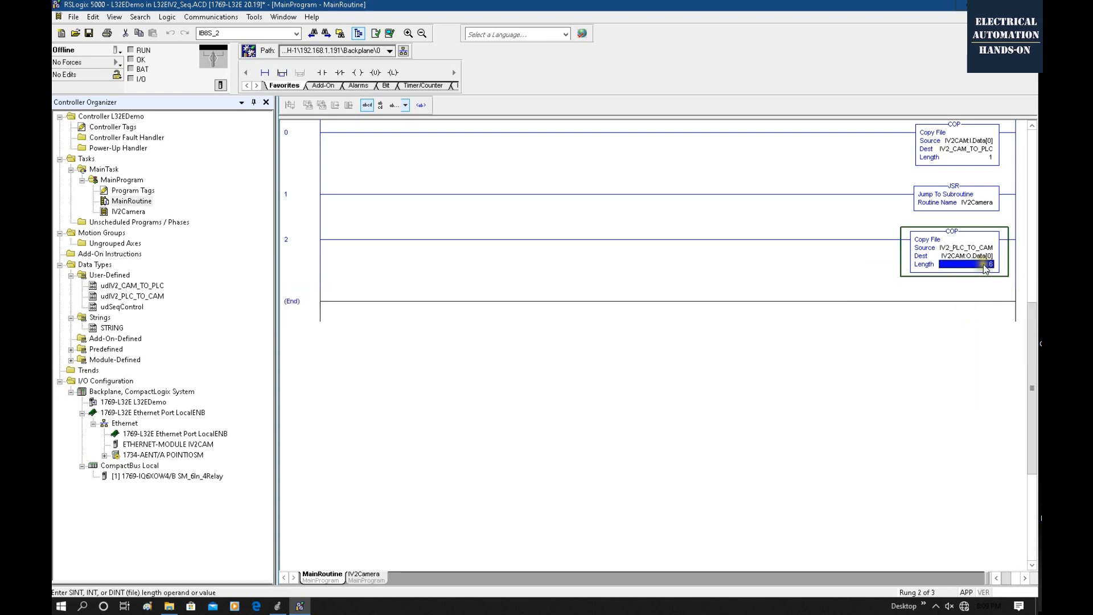
click(991, 266)
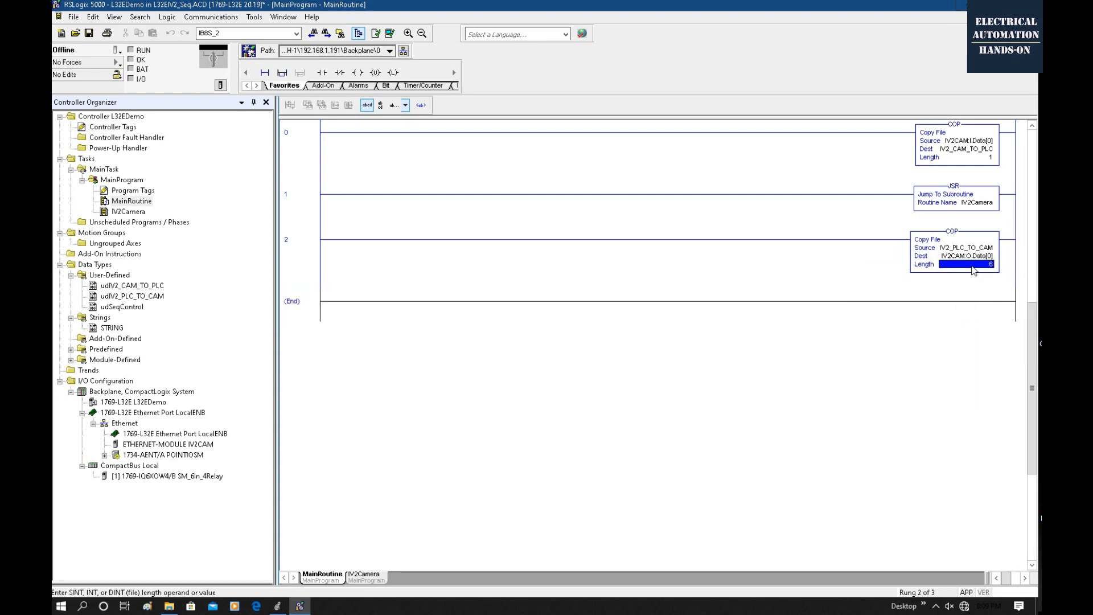
click(983, 257)
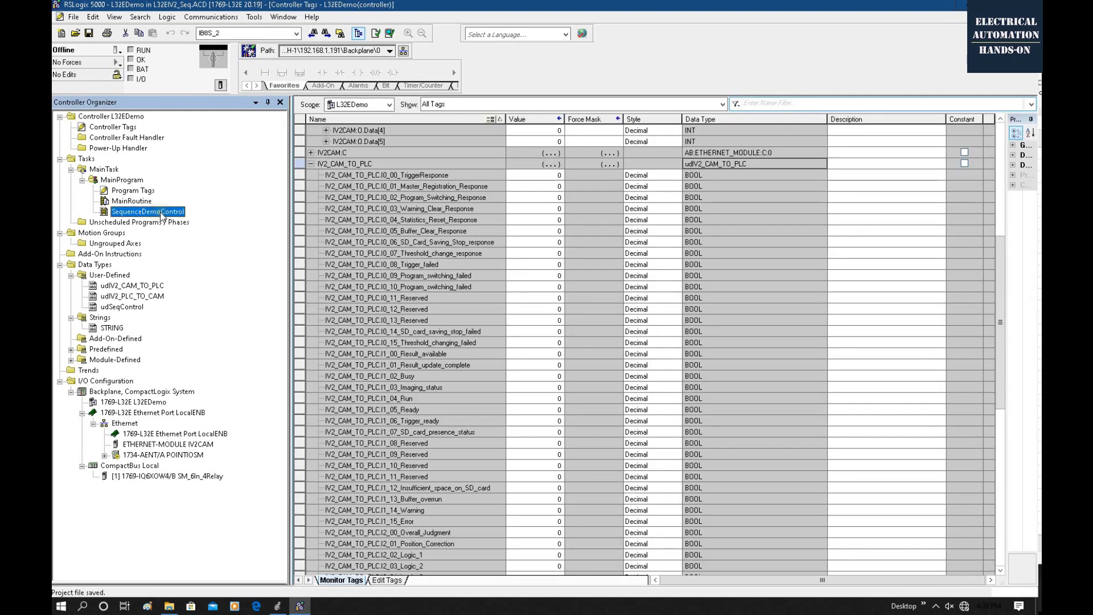
Rename the SequenceDemoControl routine as IV2Camera in its routine properties.
right_click(161, 214)
click(223, 376)
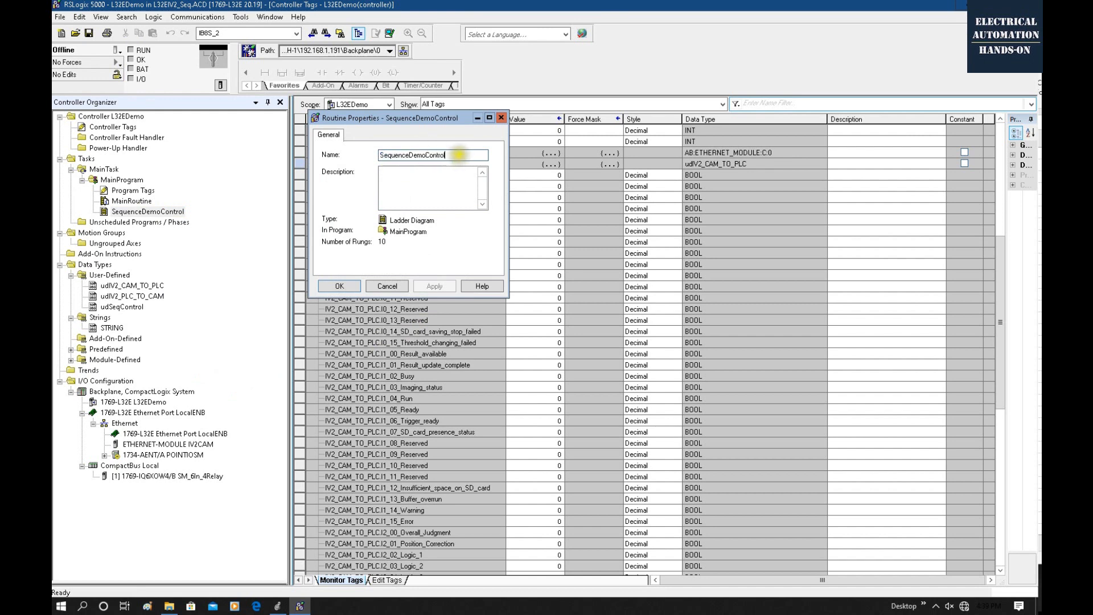
text(M)
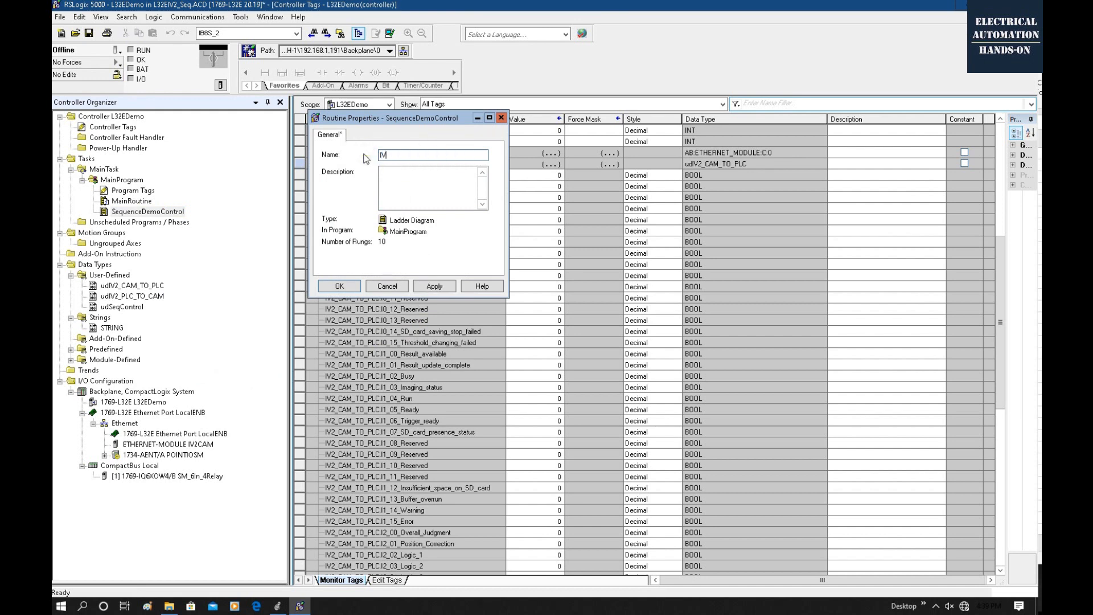
text(2Camera)
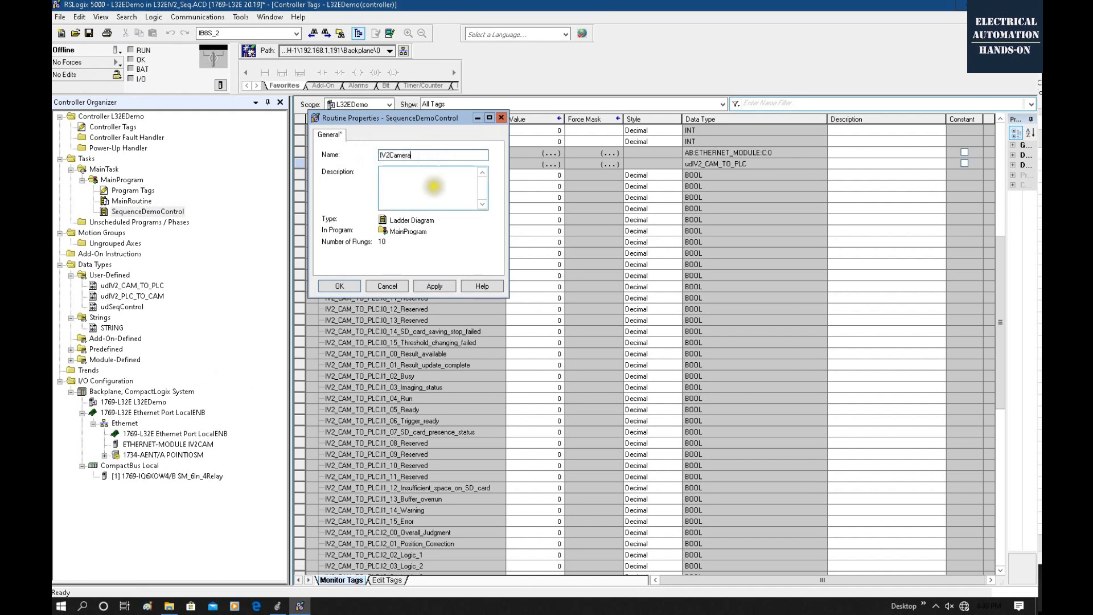
click(337, 285)
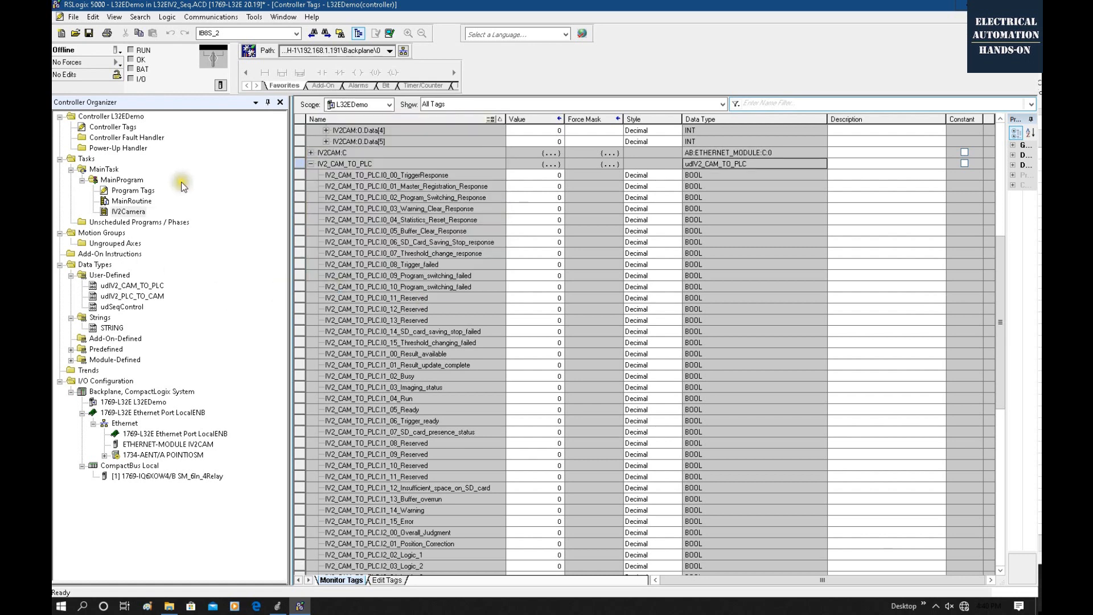
Open MainRoutine to check its COP and JSR rungs, and open the IV2Camera routine's ladder.
double_click(148, 201)
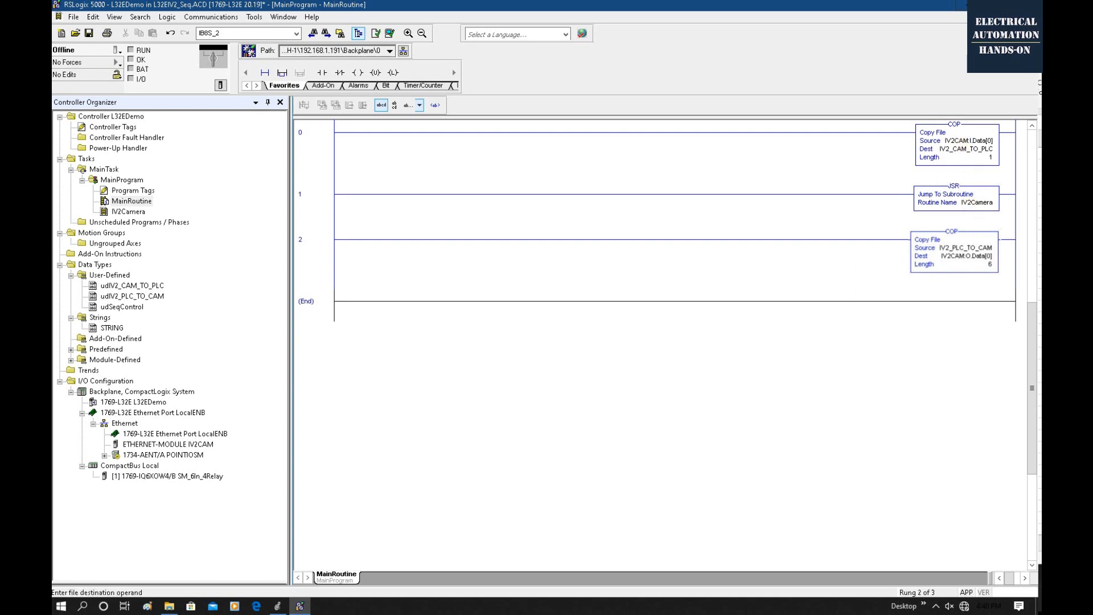
click(859, 320)
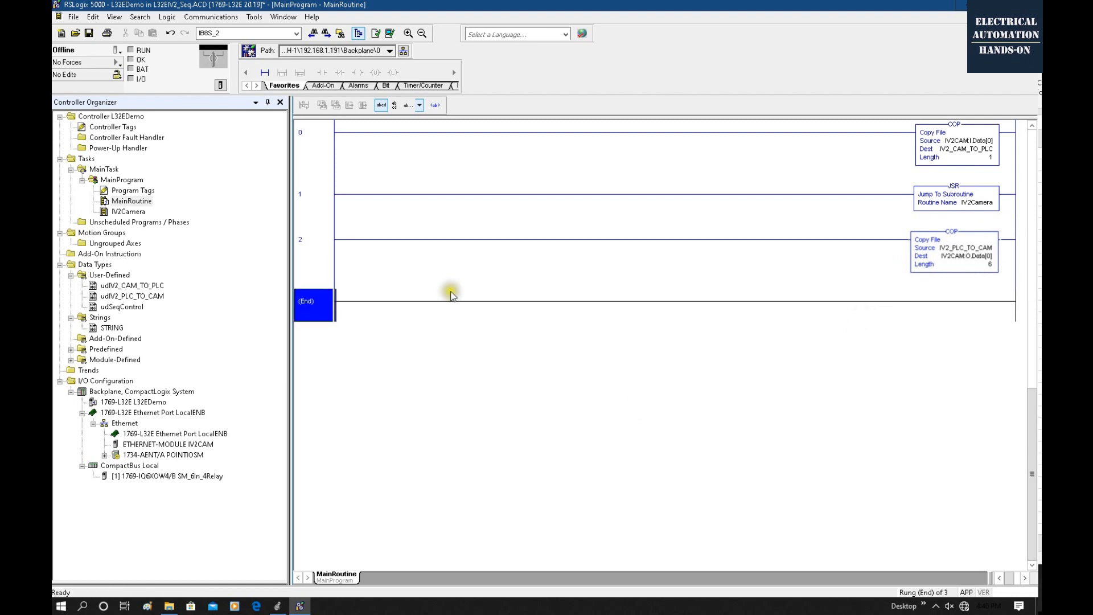
double_click(118, 214)
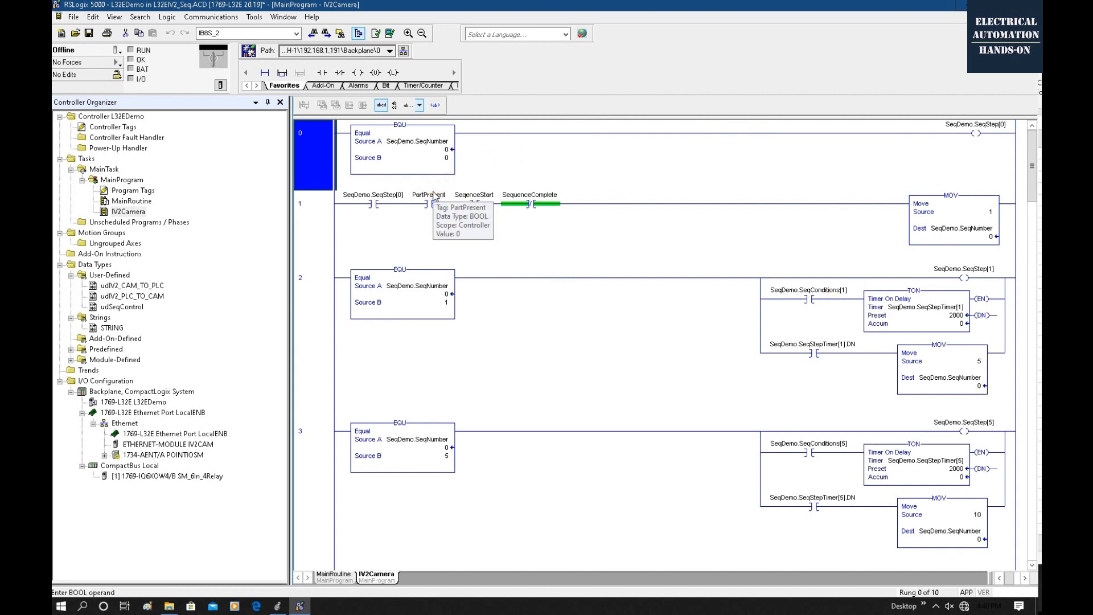
Add a normally open contact after SequenceComplete in rung 1 of IV2Camera and assign it the tag IV2_CAM_TO_PLC.I1_04_Run.
click(405, 230)
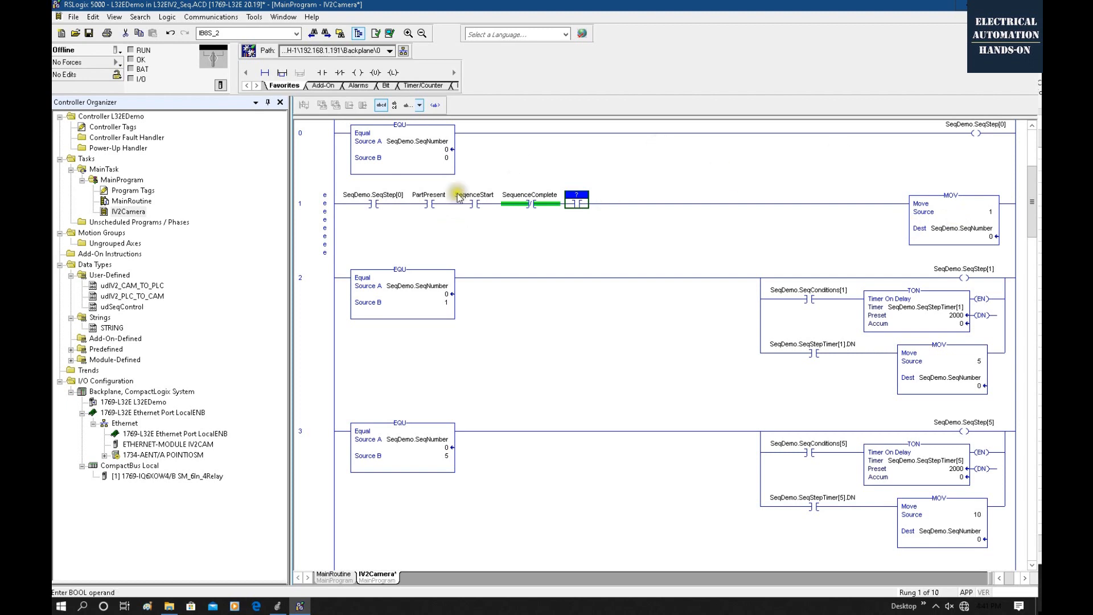
double_click(576, 195)
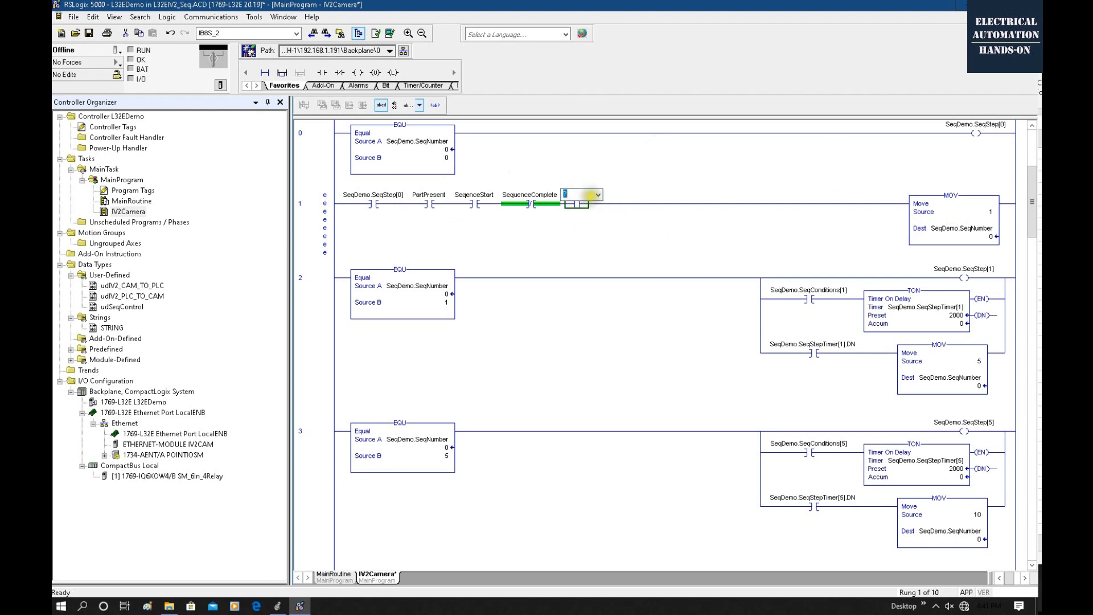
click(598, 195)
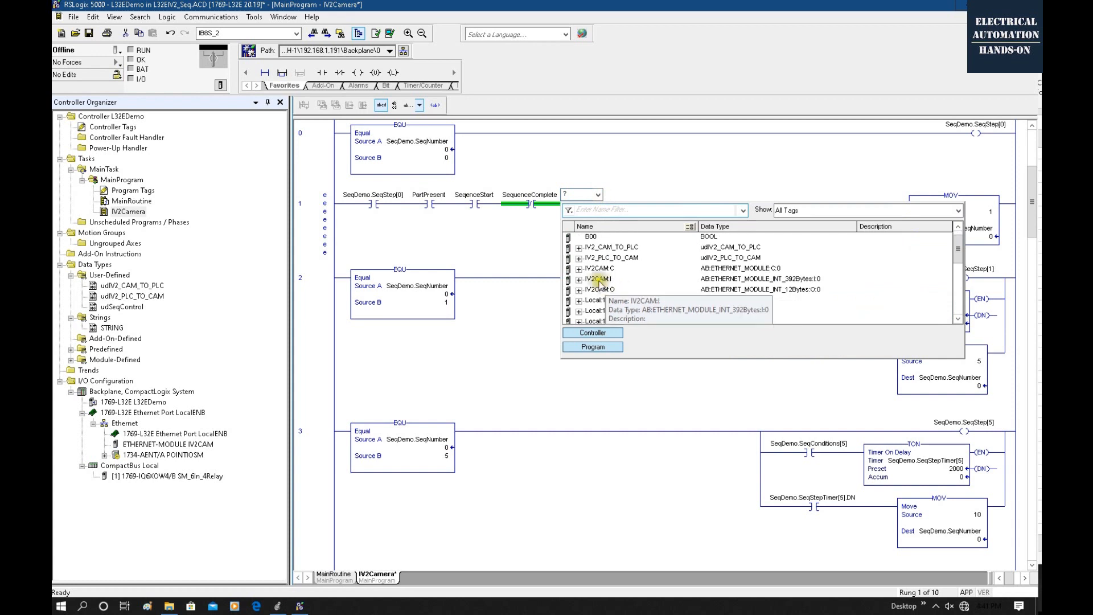
click(579, 249)
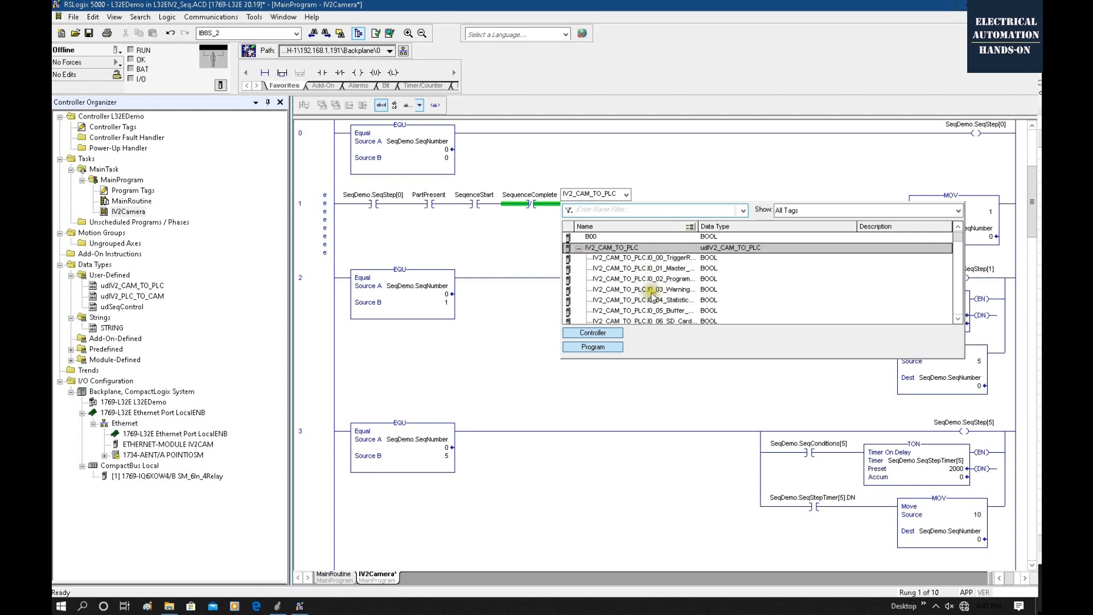
drag(696, 226, 763, 226)
scroll(734, 282, down, 1)
scroll(763, 296, down, 8)
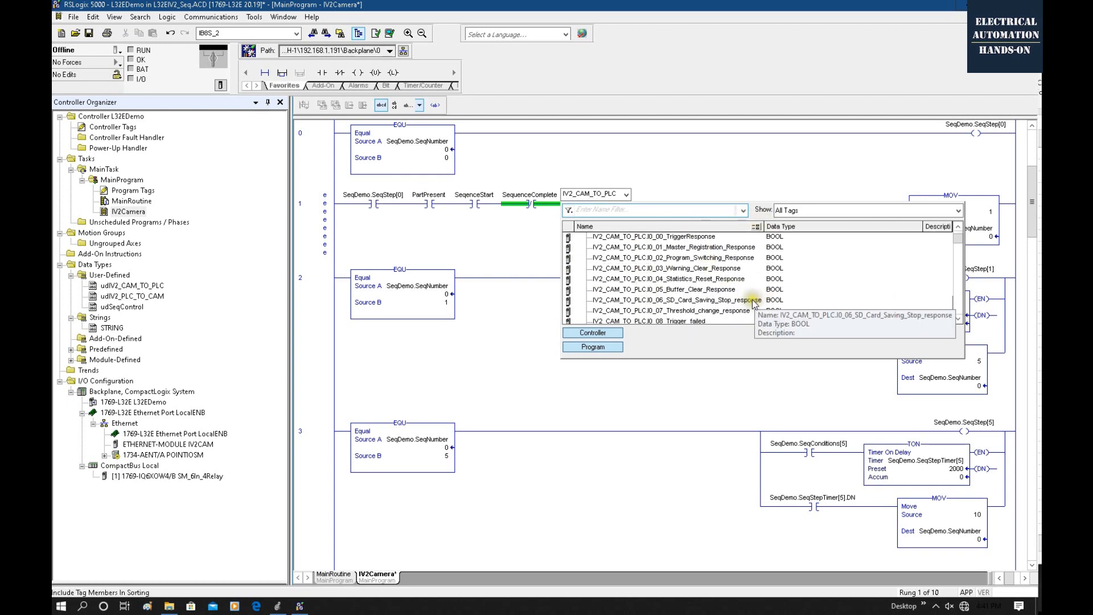
scroll(743, 298, down, 6)
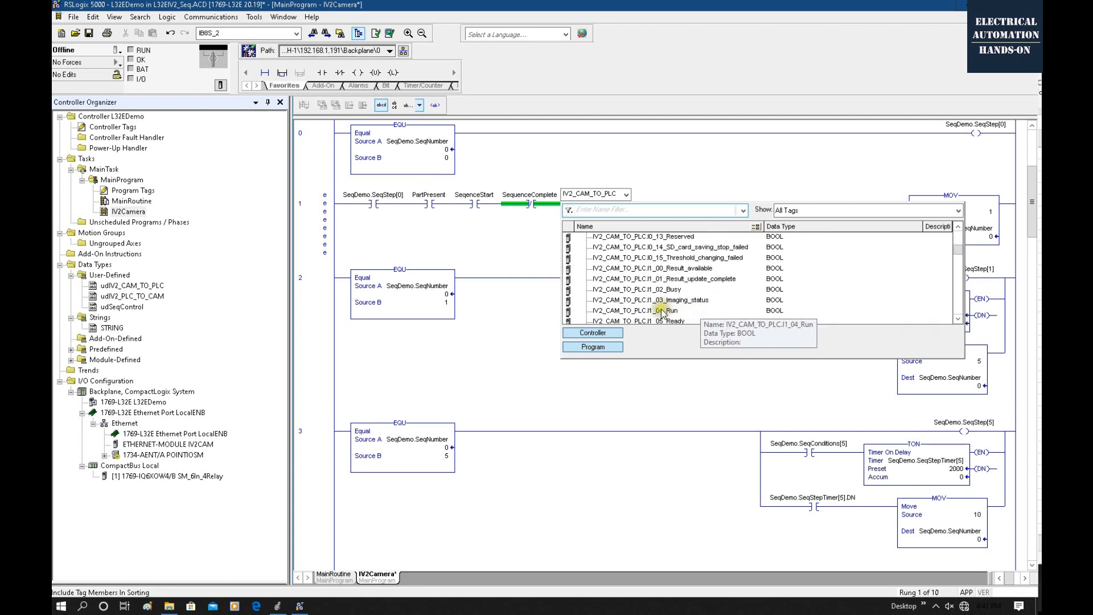
click(662, 311)
double_click(661, 312)
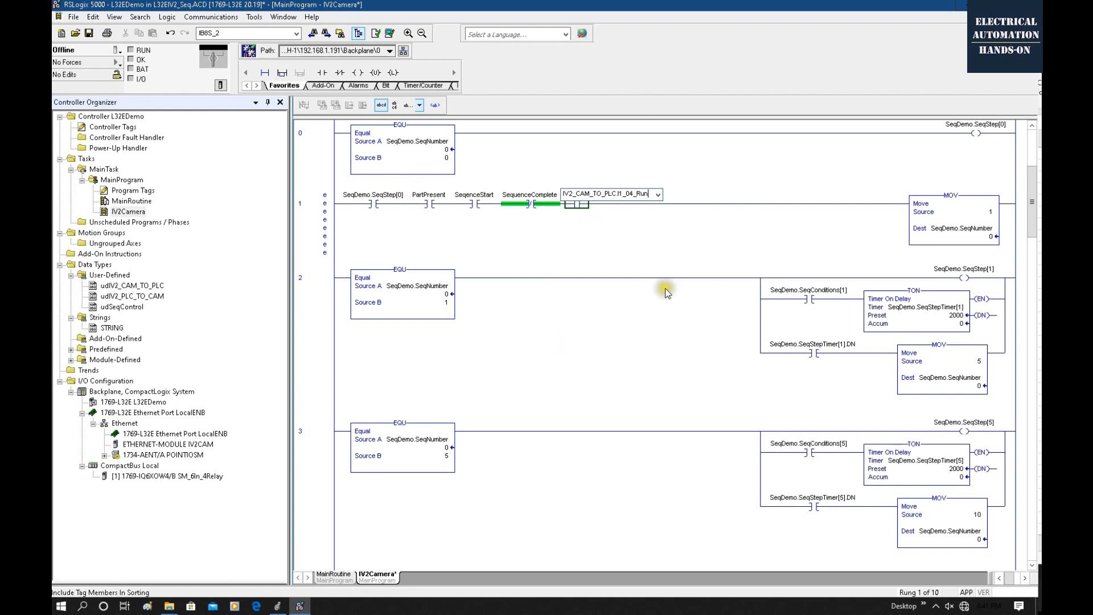
click(605, 235)
Duplicate the IV2_CAM_TO_PLC.I1_04_Run contact in rung 1 and assign the copy the tag IV2_CAM_TO_PLC.I1_05_Ready.
click(609, 205)
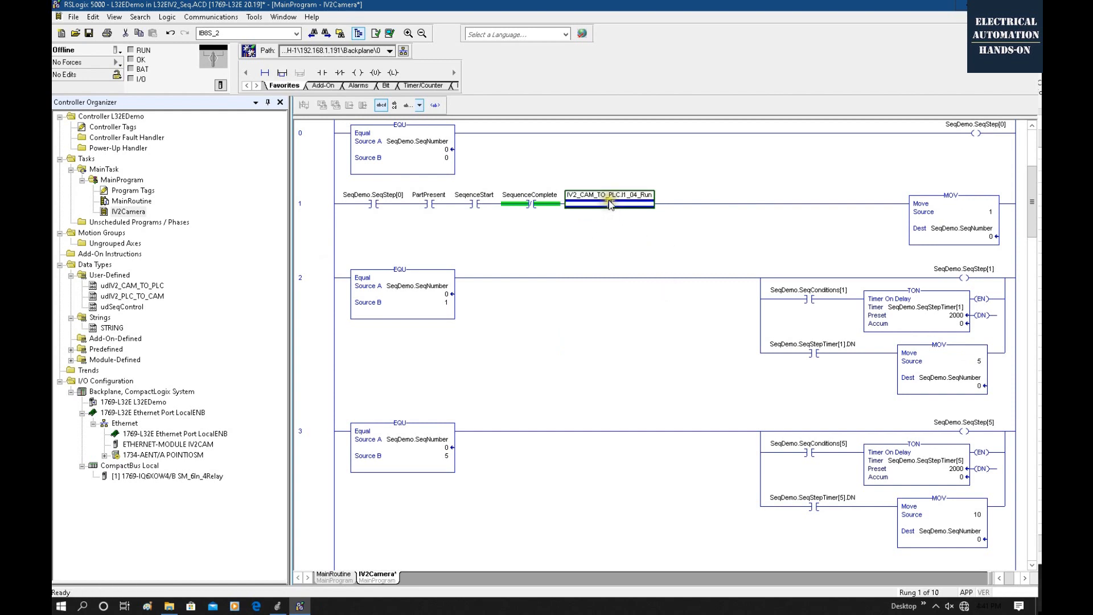
key(ctrl+c)
key(ctrl+v)
double_click(710, 194)
click(755, 195)
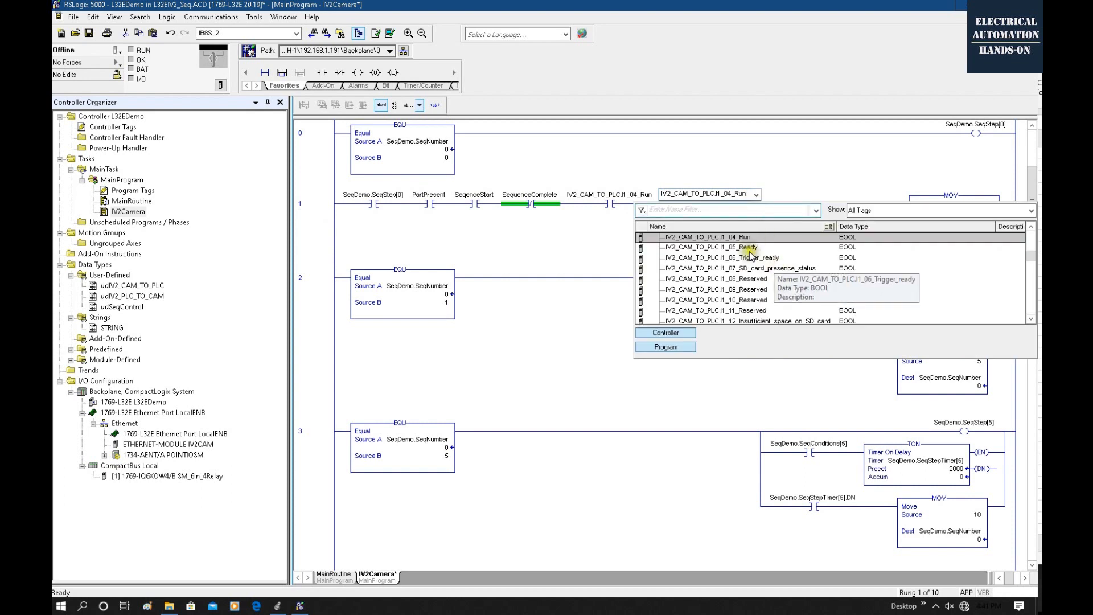
click(747, 249)
click(747, 249)
key(Return)
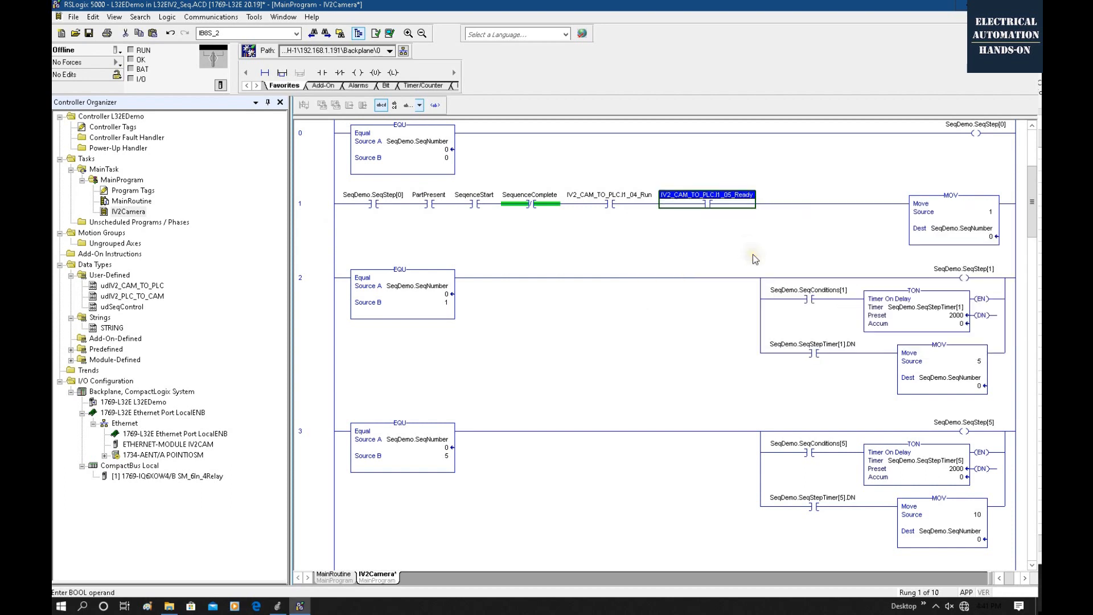
Duplicate the Ready contact in rung 1 and assign the copy the tag IV2_CAM_TO_PLC.I1_02_Busy.
click(706, 207)
key(ctrl+c)
key(ctrl+v)
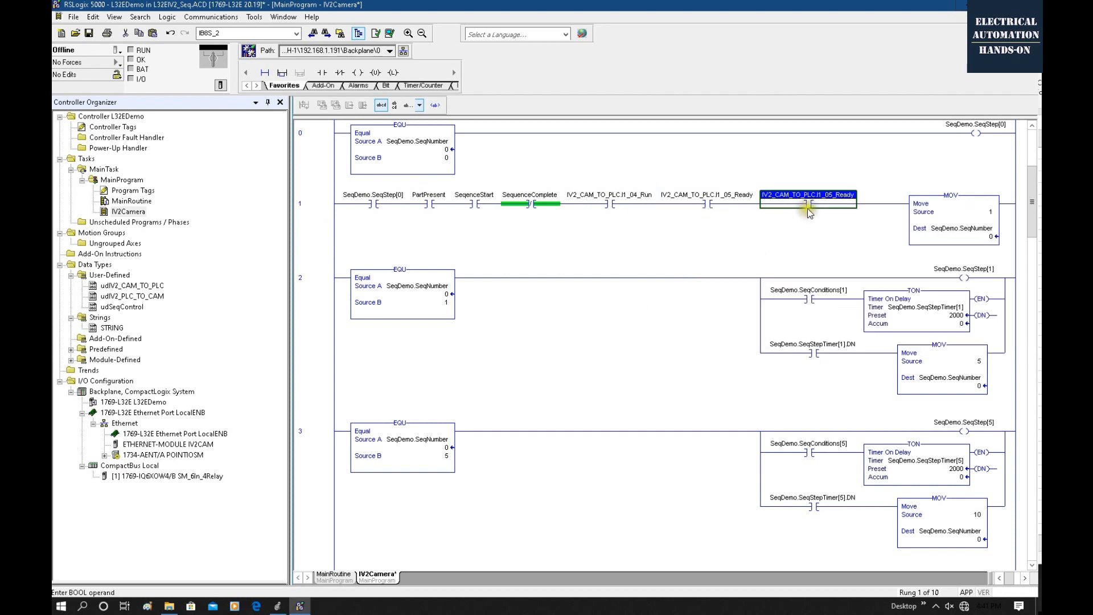
double_click(820, 195)
click(865, 194)
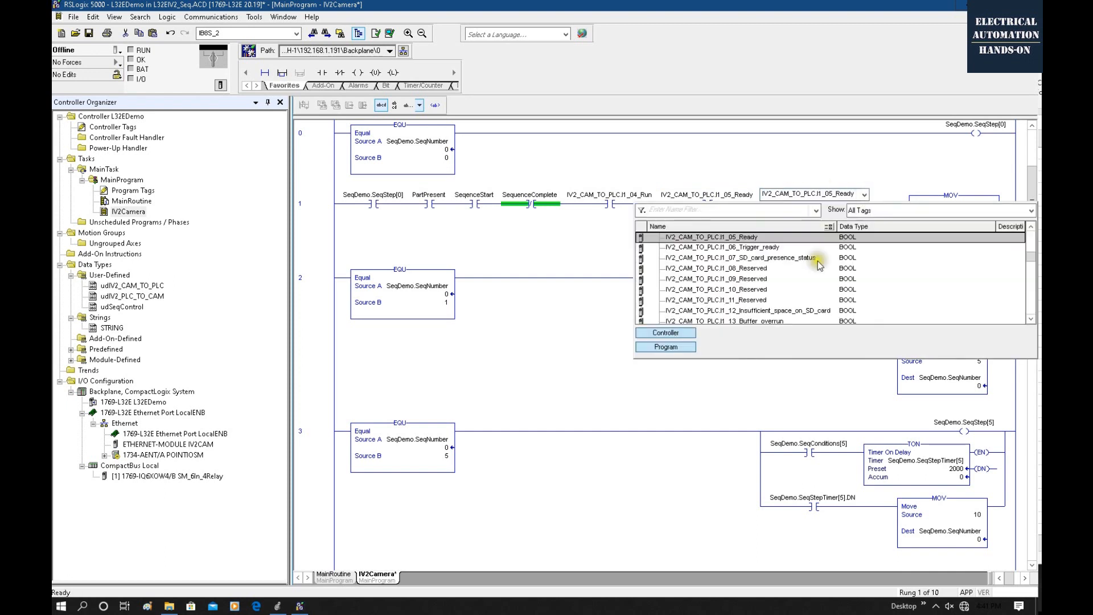
double_click(754, 257)
click(849, 217)
Change the IV2_CAM_TO_PLC.I1_02_Busy contact in rung 1 to an Examine Off (XIO) instruction.
double_click(810, 203)
click(823, 204)
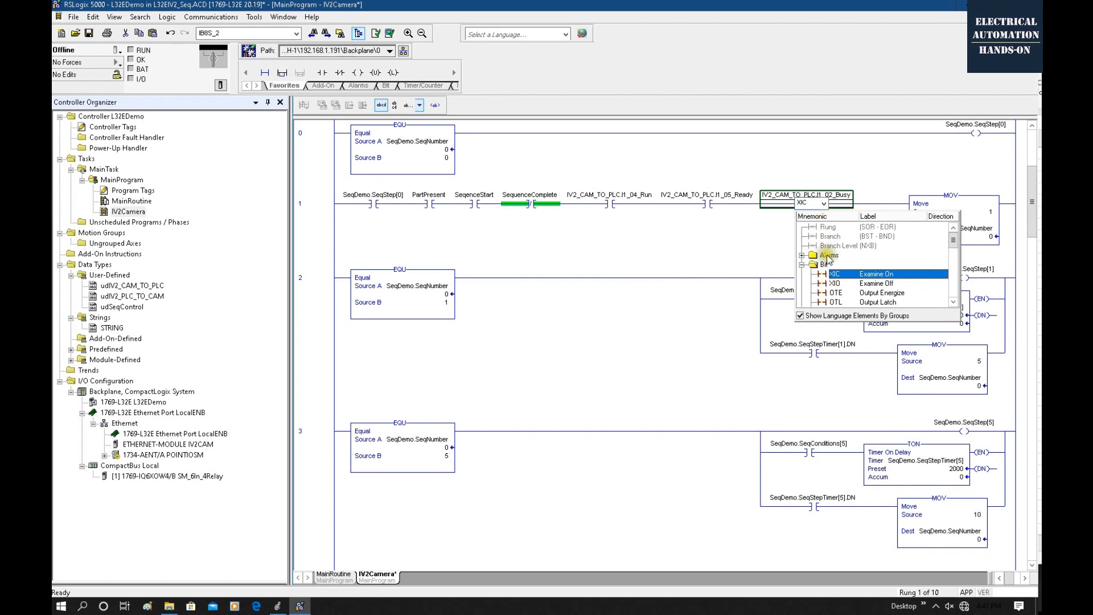
click(844, 279)
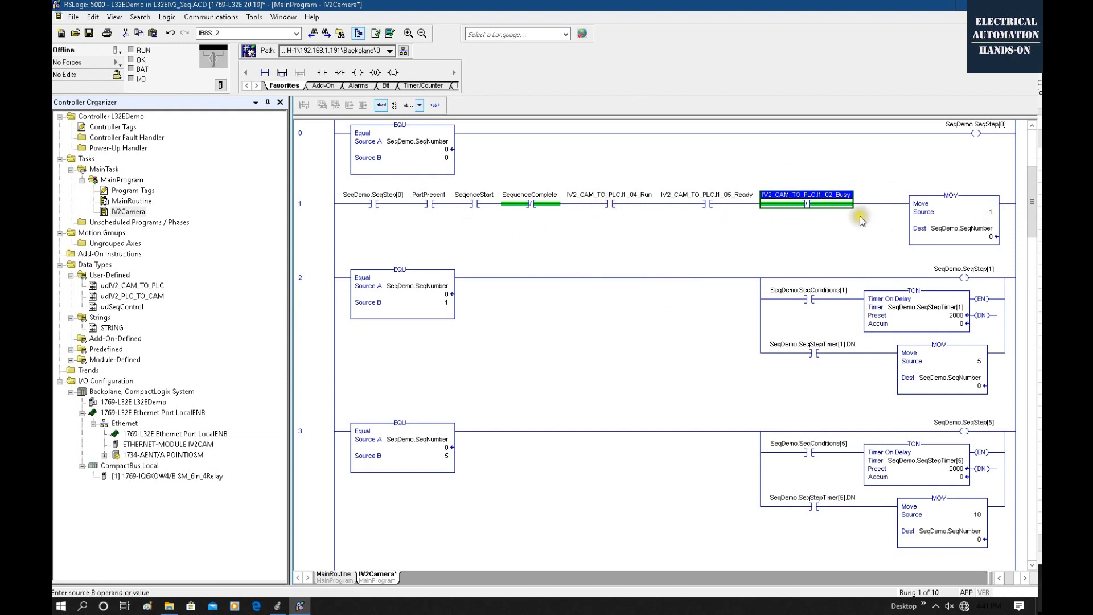
Switch to the IV2 Series manual in PDF-XChange Viewer and examine the BUSY output timing diagram under Controlling Timing of Judgment with Triggers.
click(610, 384)
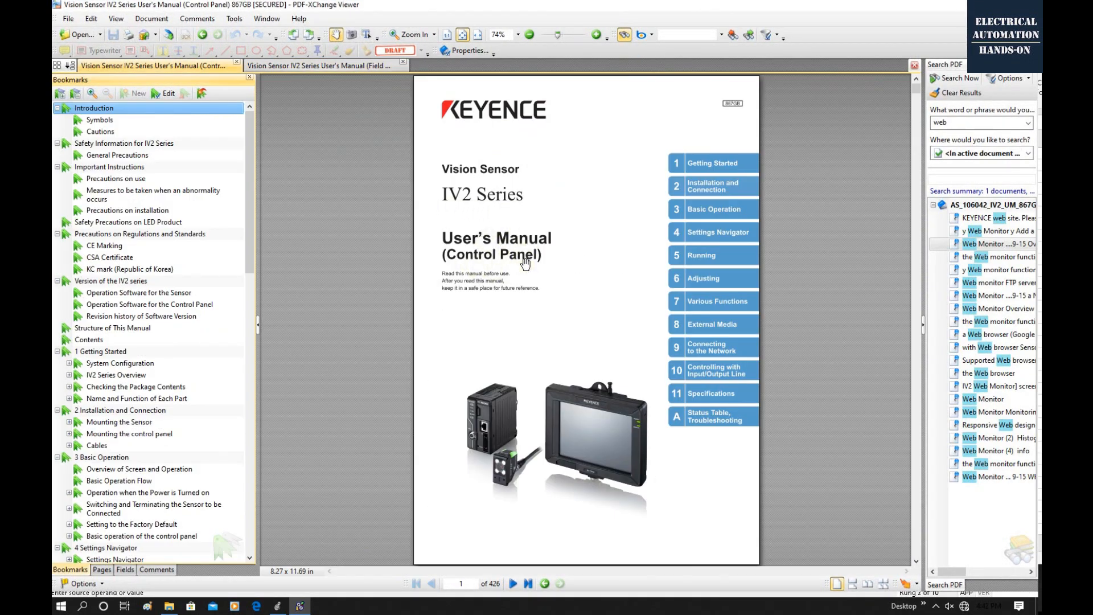
drag(251, 233, 218, 483)
click(131, 356)
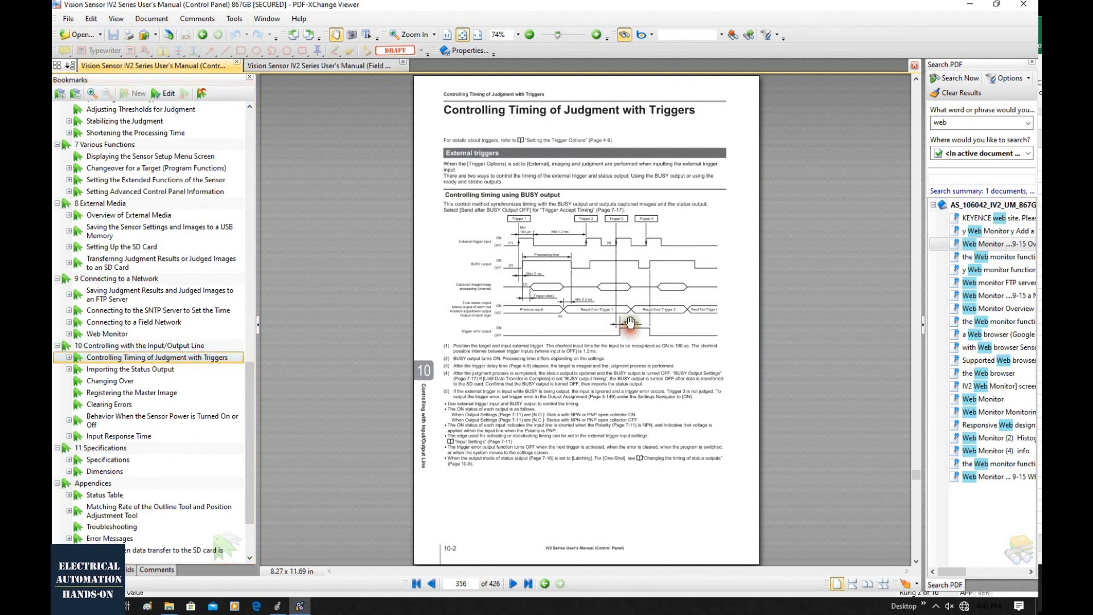
scroll(623, 279, up, 1)
scroll(624, 279, up, 1)
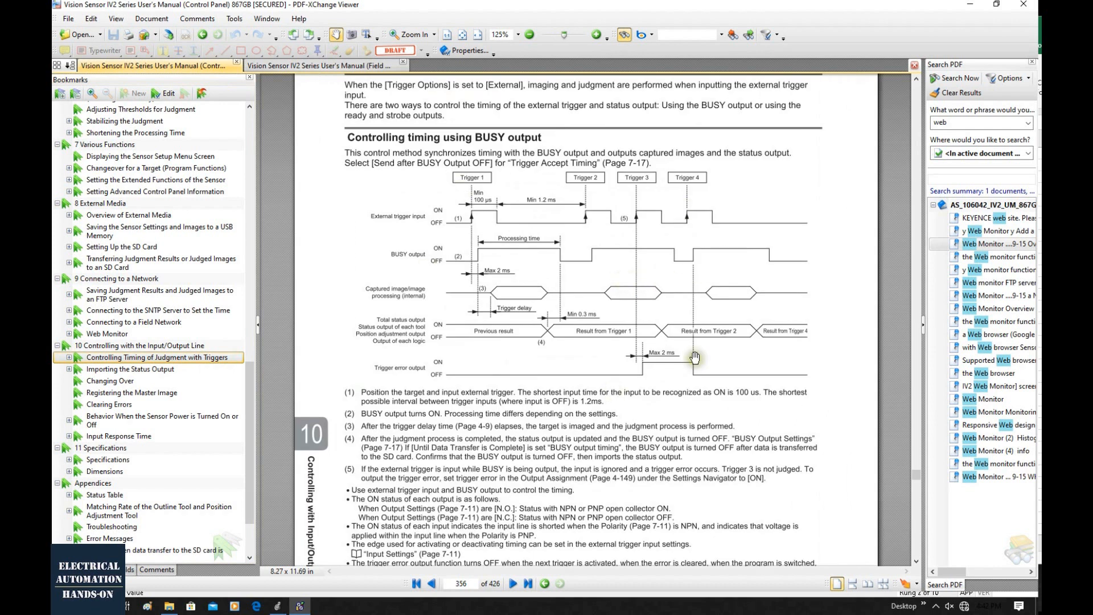